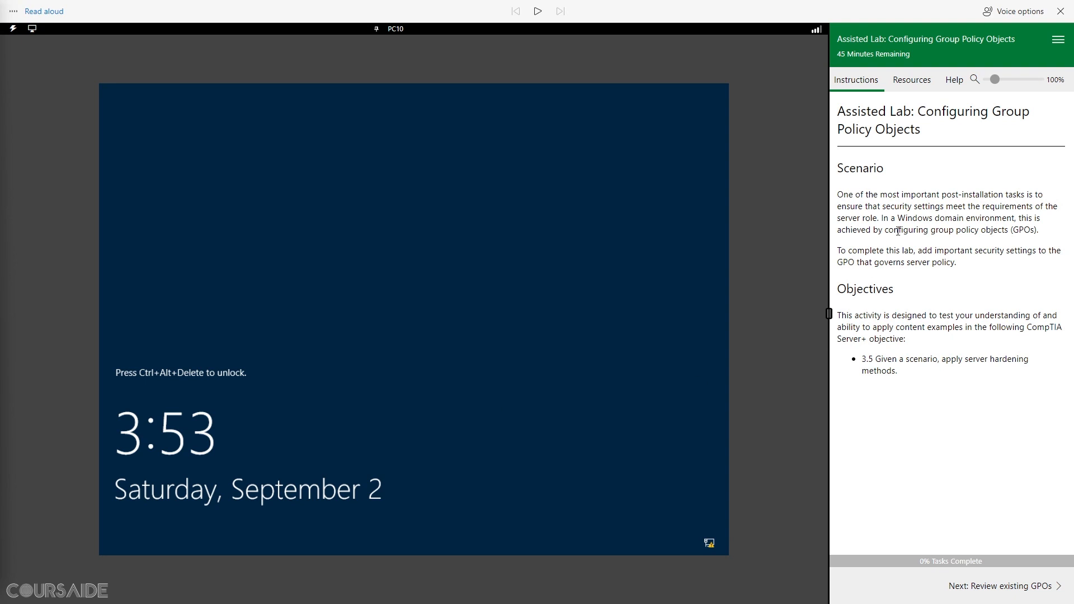
Step: Hear the lab introduction read aloud, then advance to the Review existing GPOs task
triple_click(839, 120)
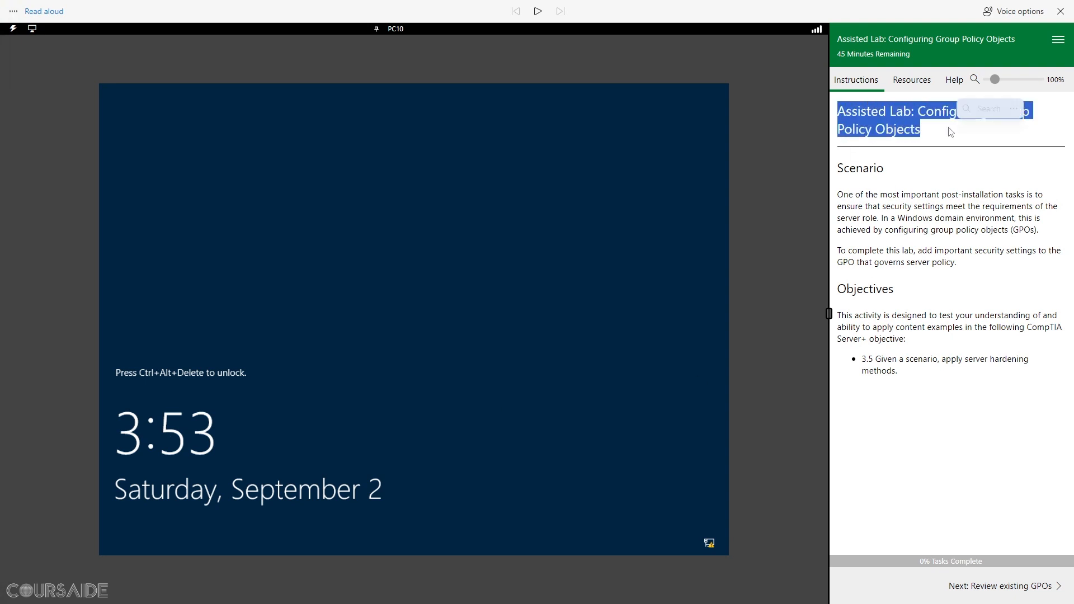
left_click(537, 12)
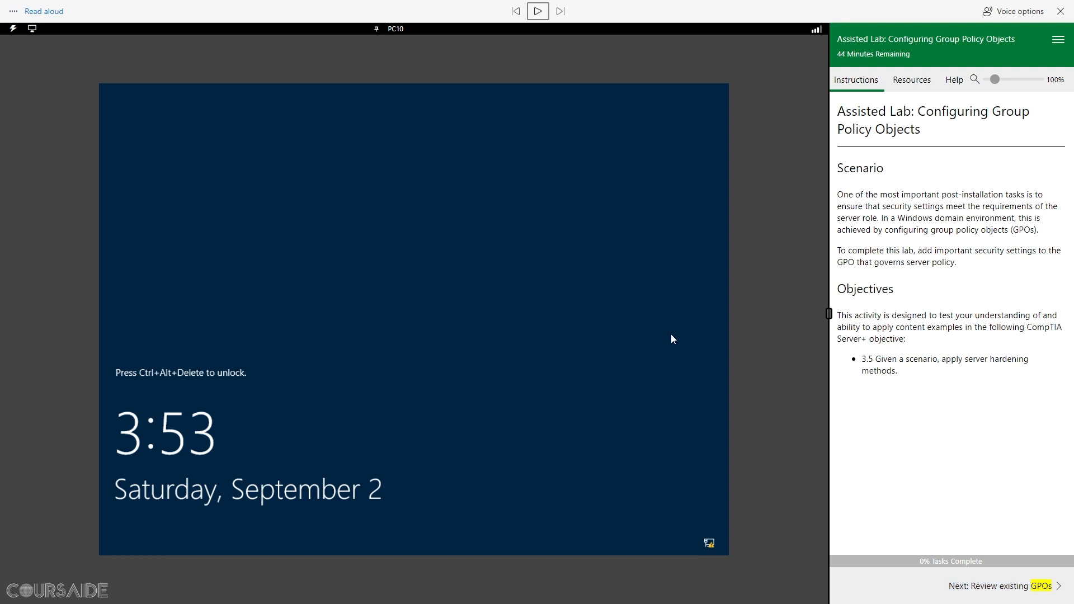
left_click(1034, 596)
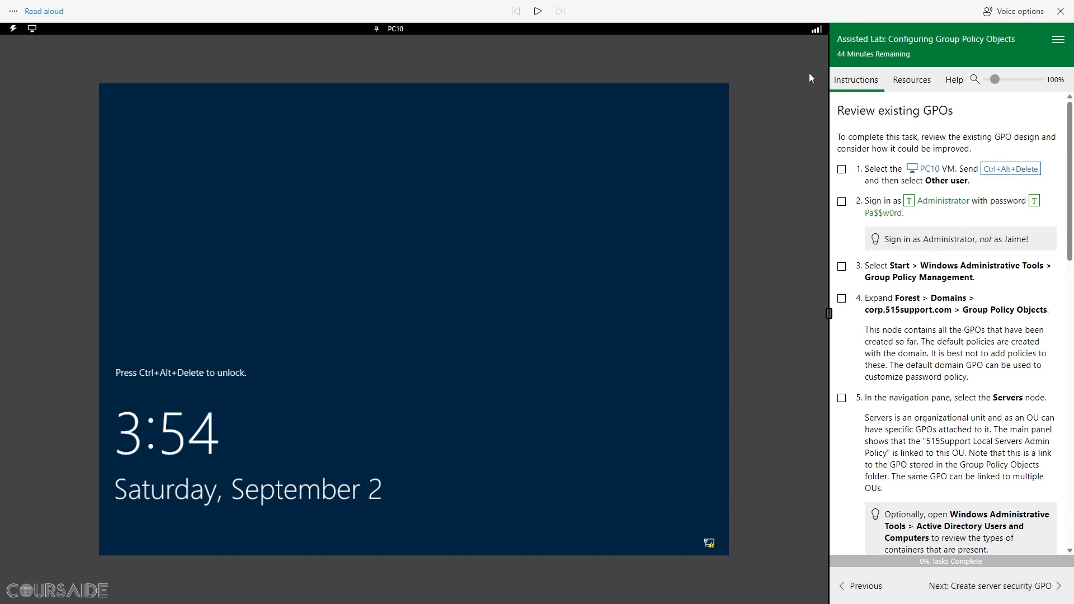
Step: Have the Review existing GPOs instructions read aloud, then pause the narration
left_click(538, 12)
left_click_drag(956, 112, 835, 112)
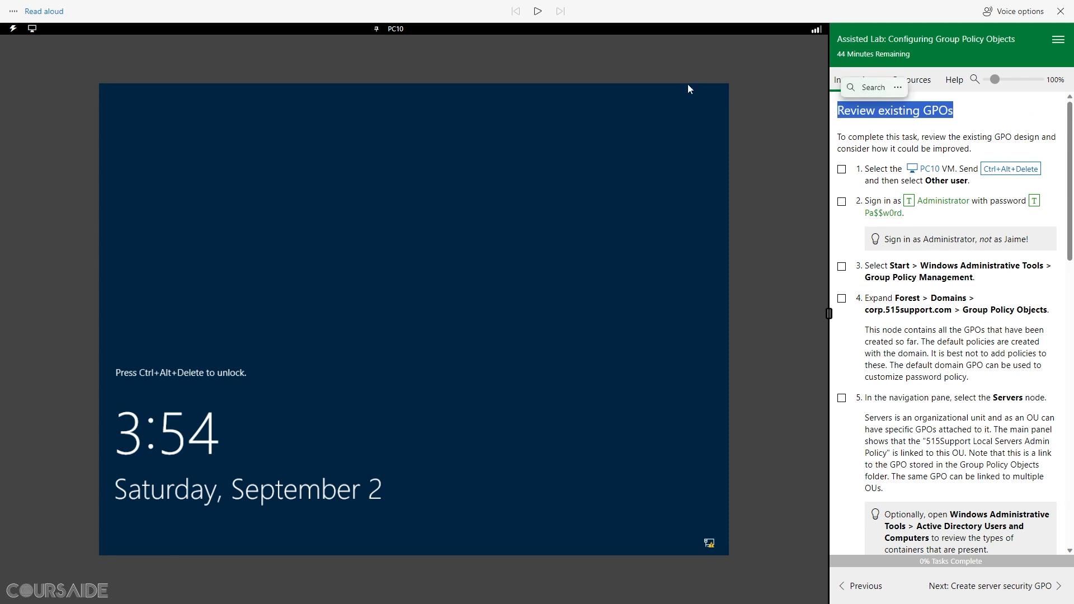
left_click(539, 12)
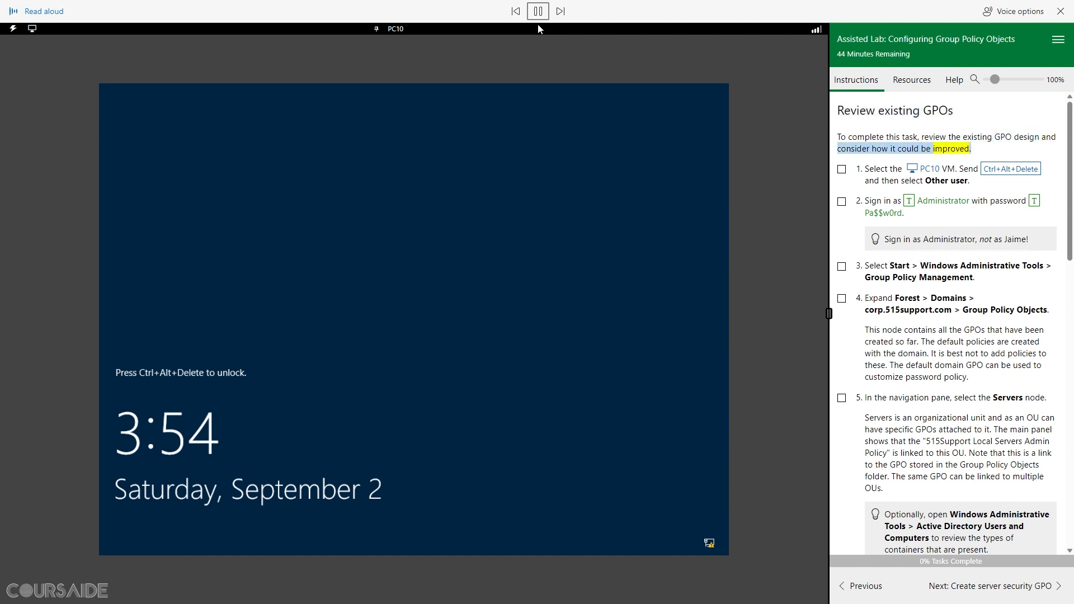
left_click(539, 11)
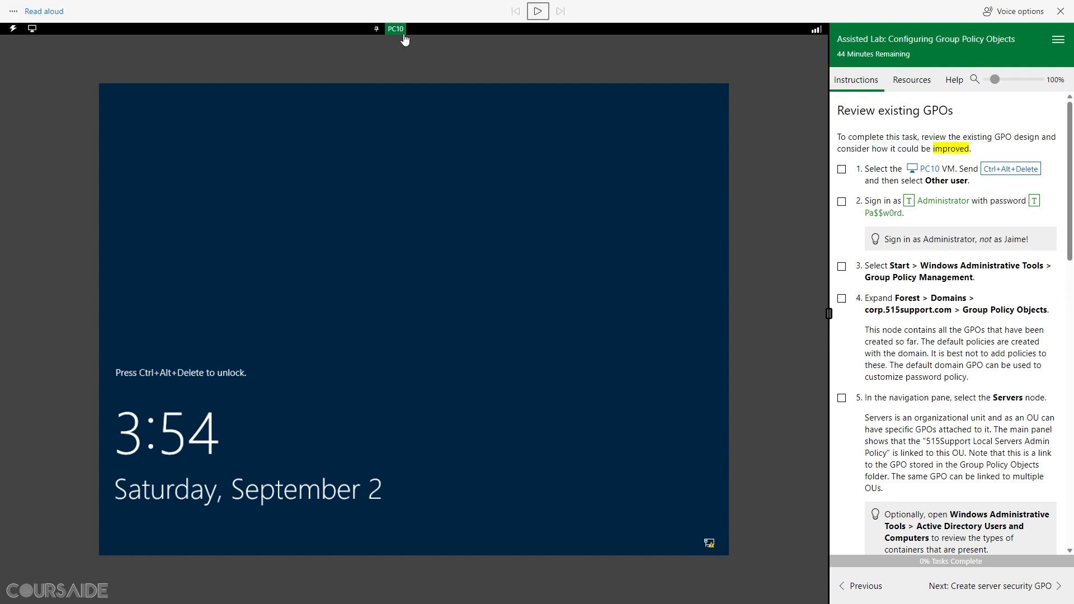
Step: Unlock PC10, choose Other user, and fill in the Administrator credentials
left_click(1001, 173)
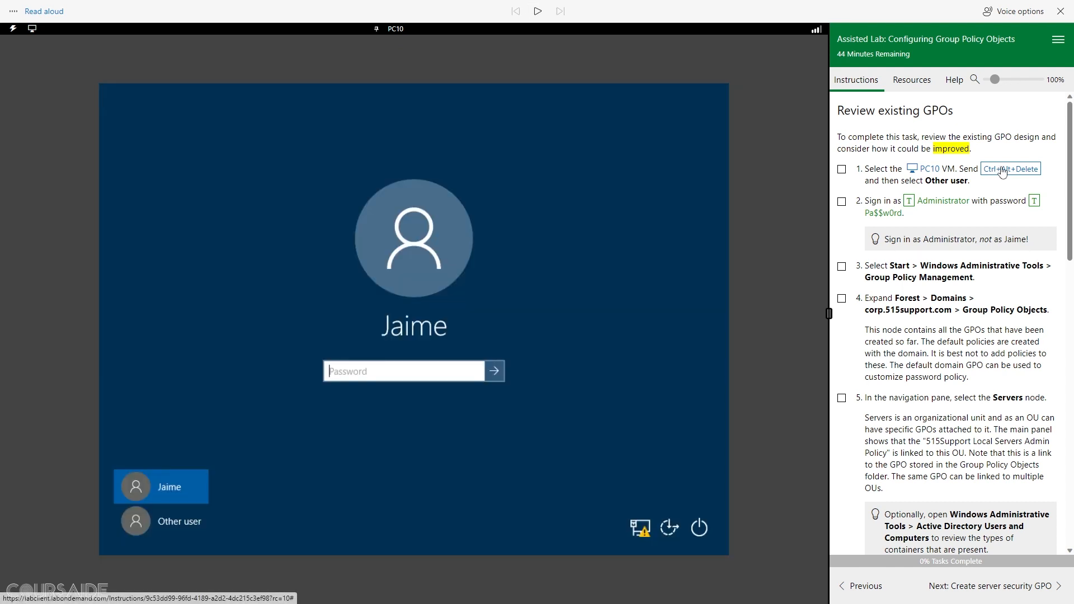
left_click(189, 522)
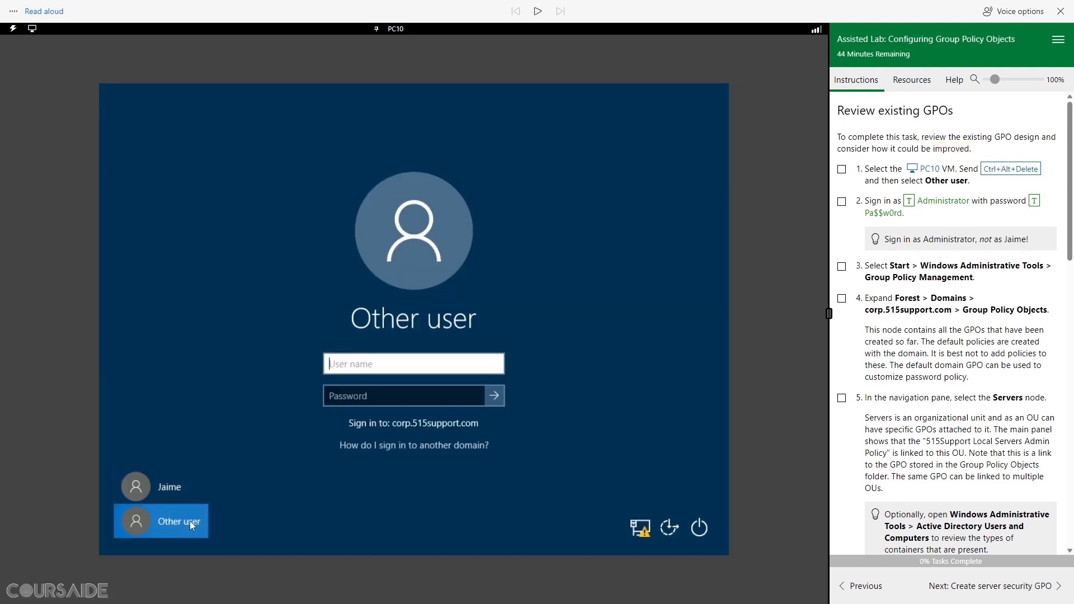
left_click(909, 202)
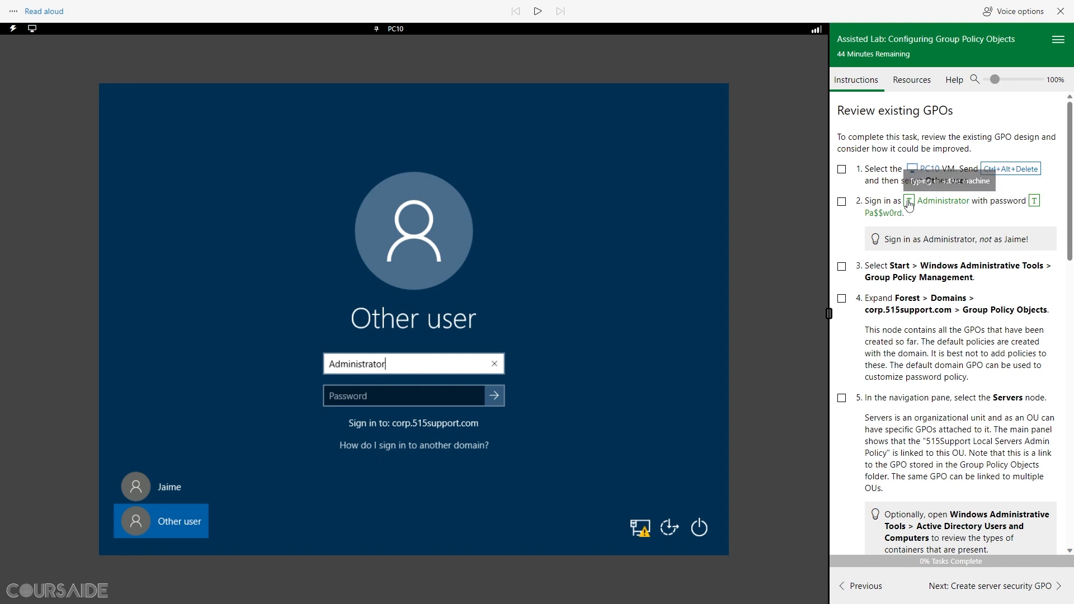
left_click(1034, 201)
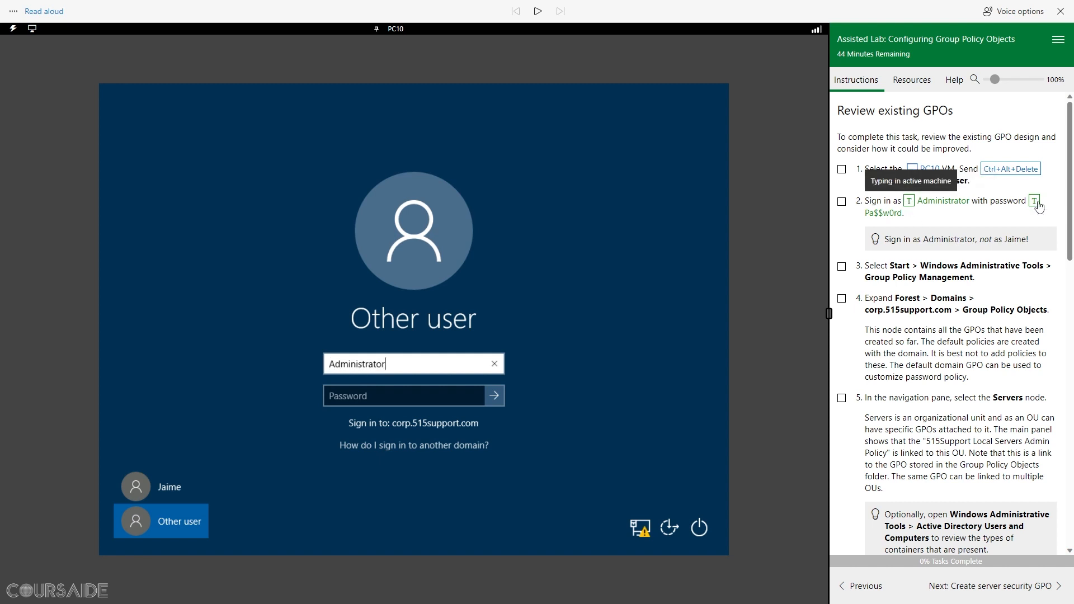
Step: Re-enter the Administrator user name and password, sign in, and mark the earlier lab steps complete
left_click(494, 364)
left_click(910, 202)
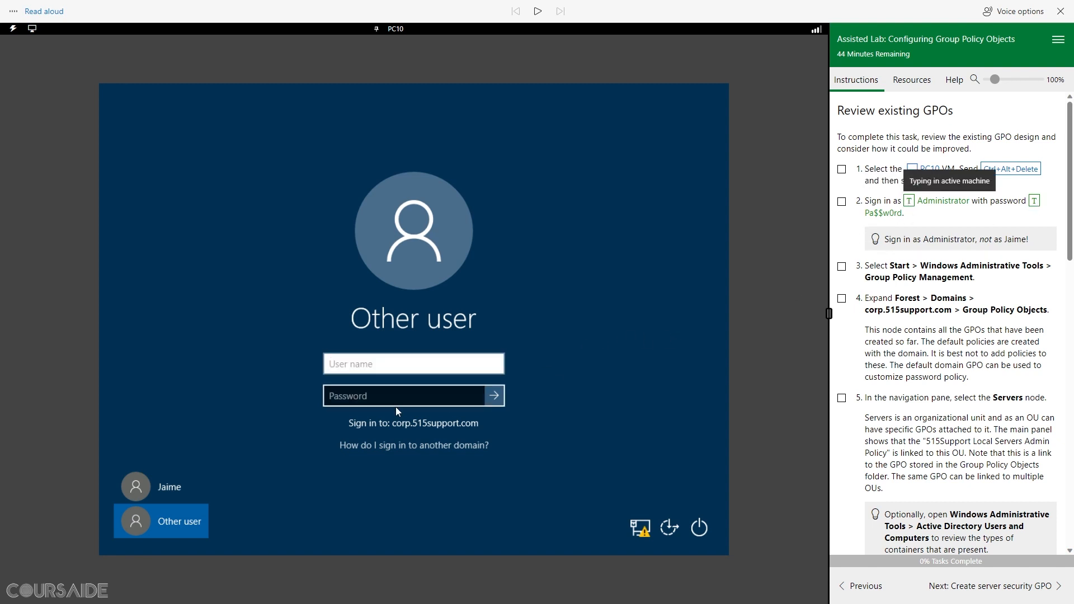
key("Tab")
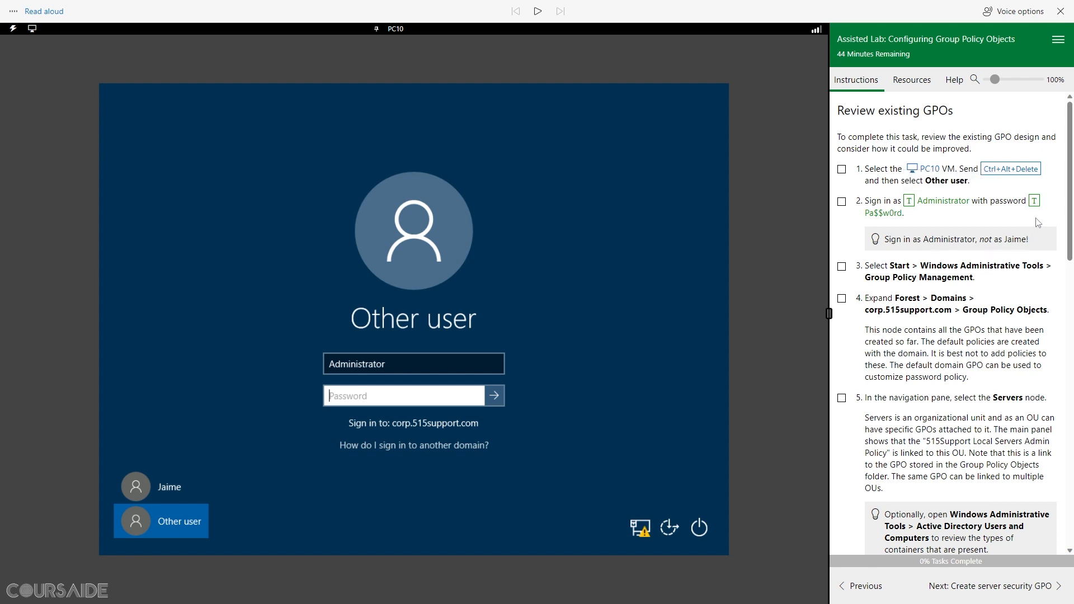
left_click(1034, 202)
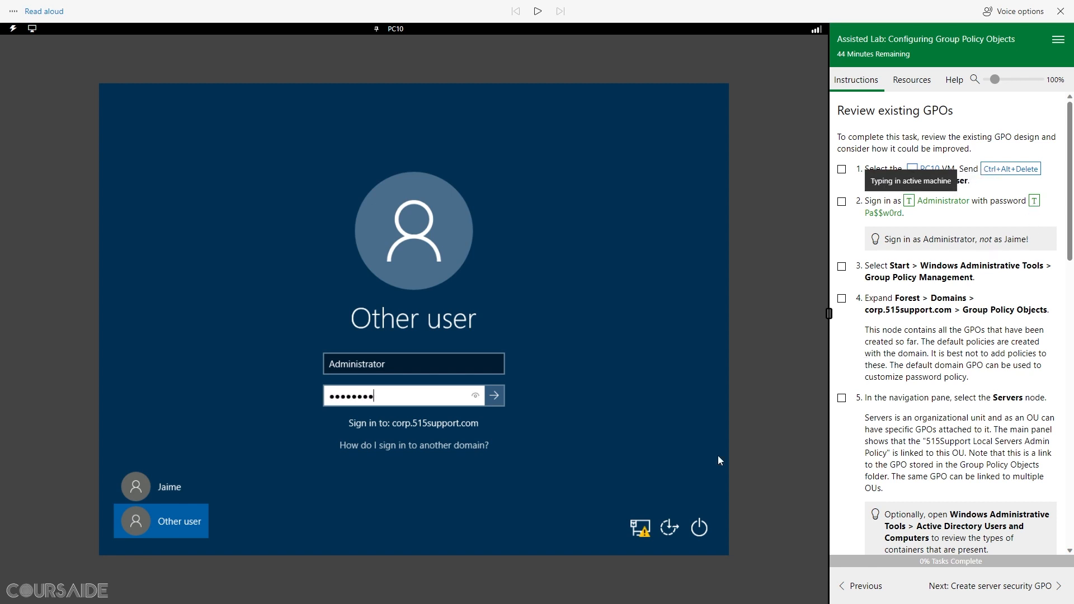
left_click(495, 398)
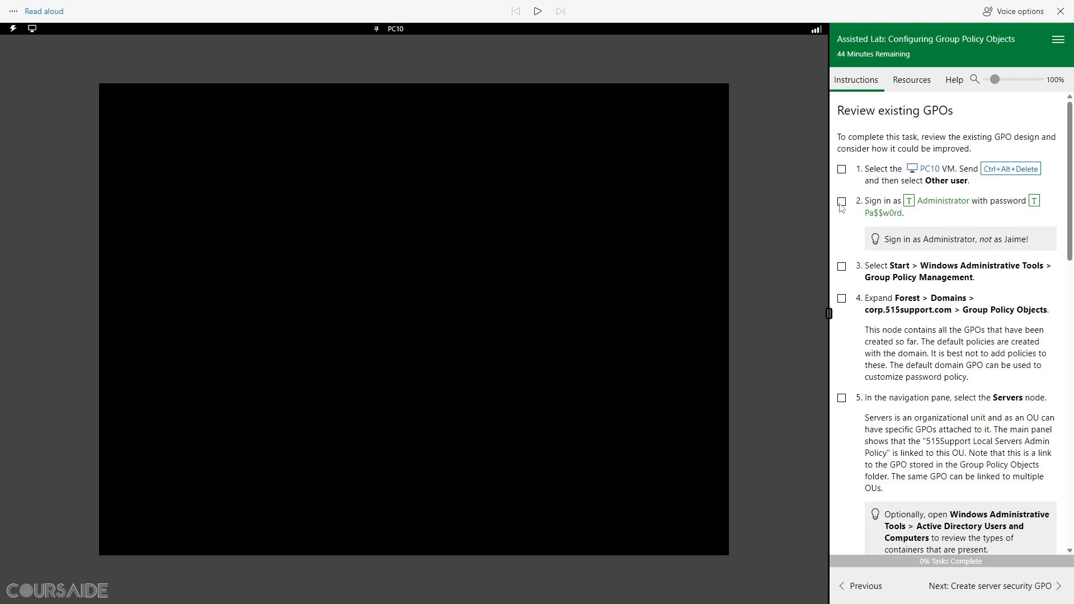
left_click(841, 201)
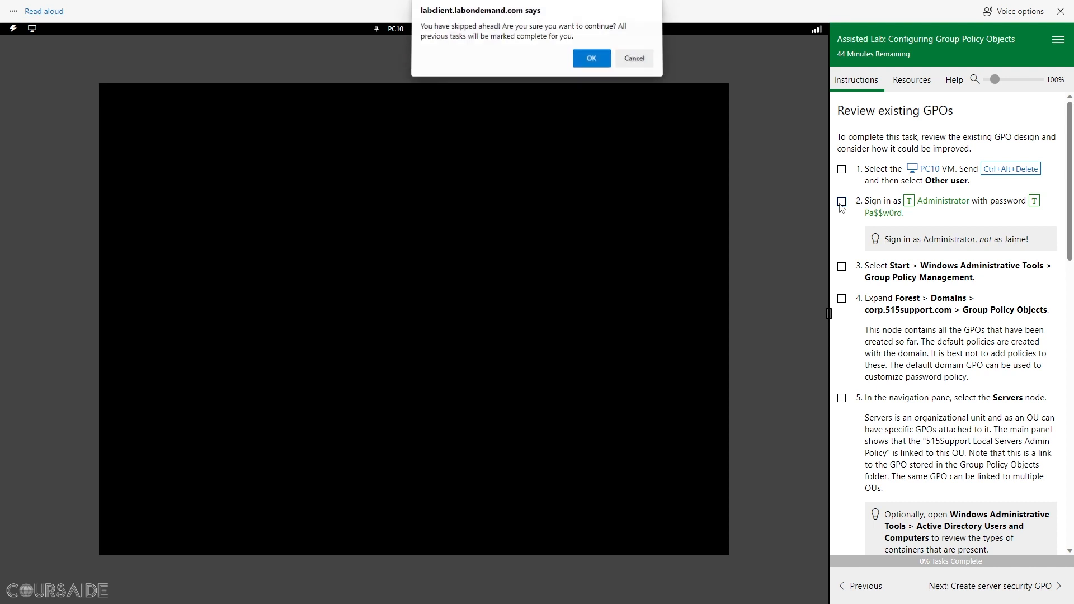
left_click(597, 60)
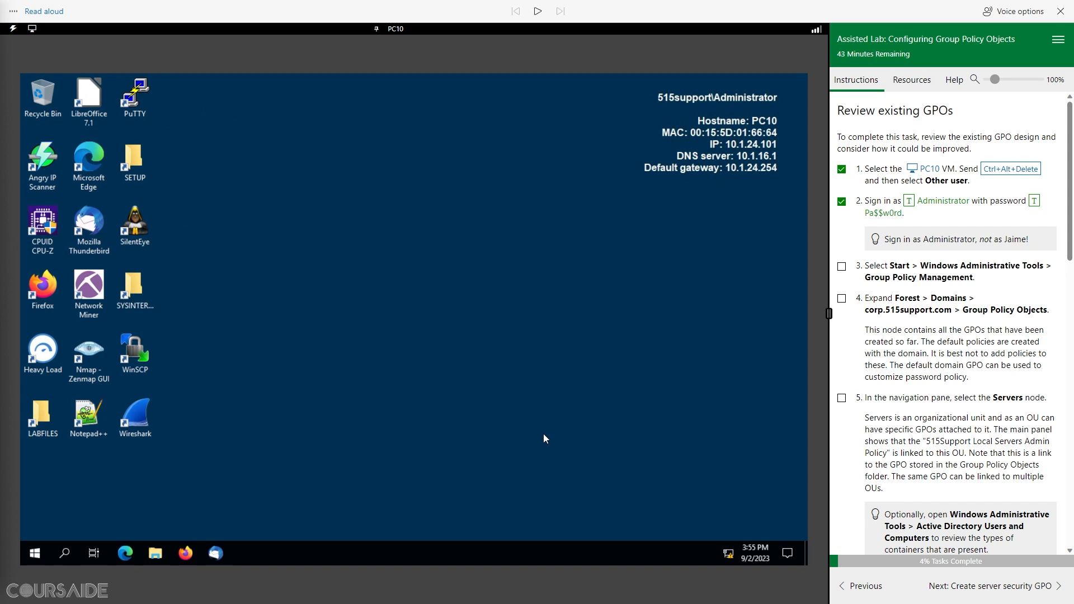
Step: Launch Group Policy Management from Windows Administrative Tools and tick lab step 3
left_click(35, 553)
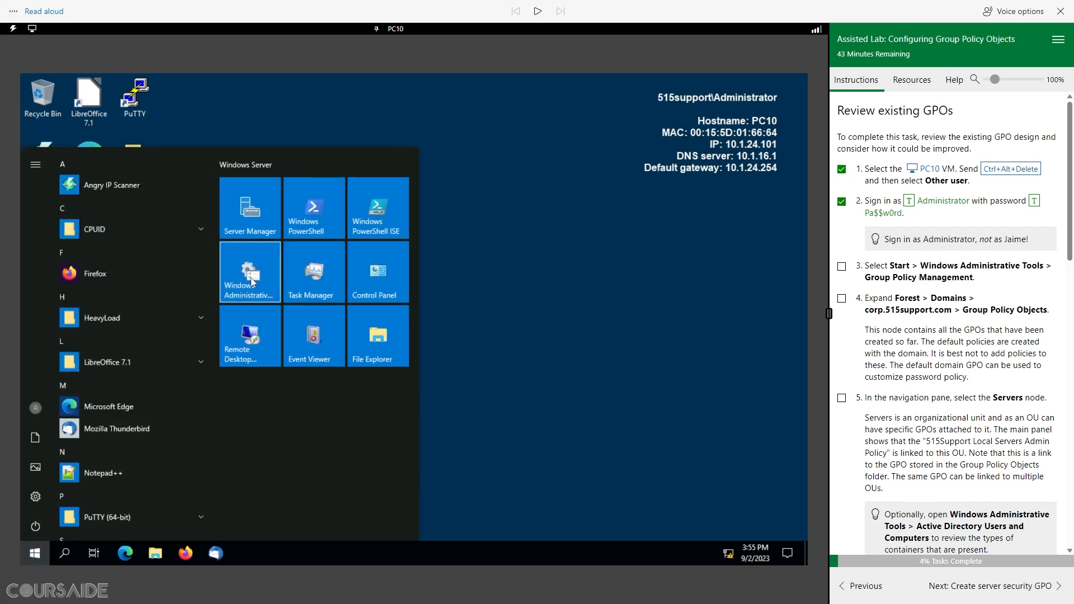
left_click(251, 277)
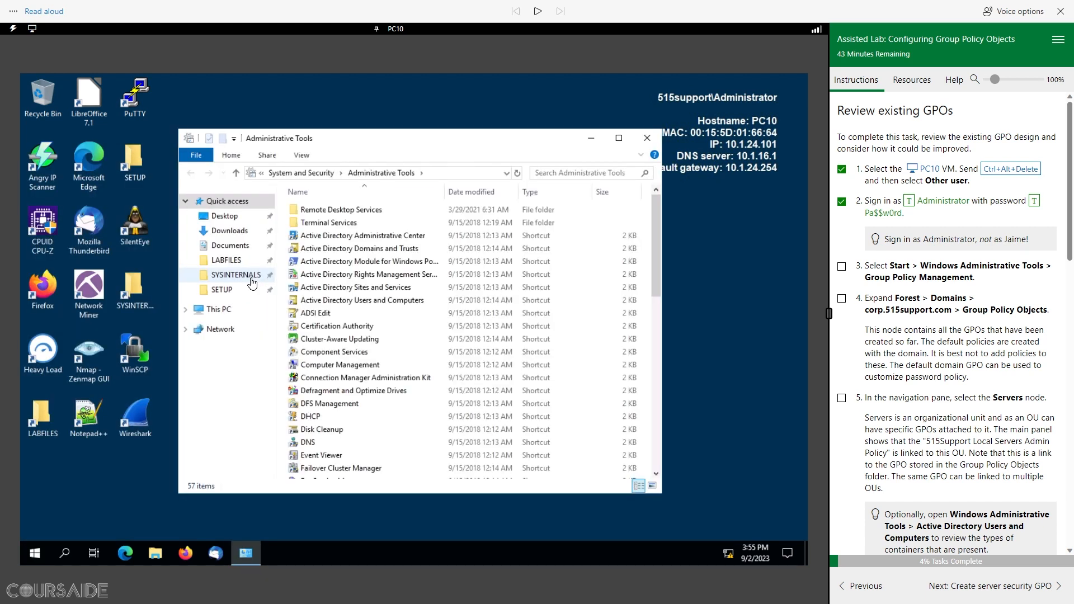
left_click(356, 266)
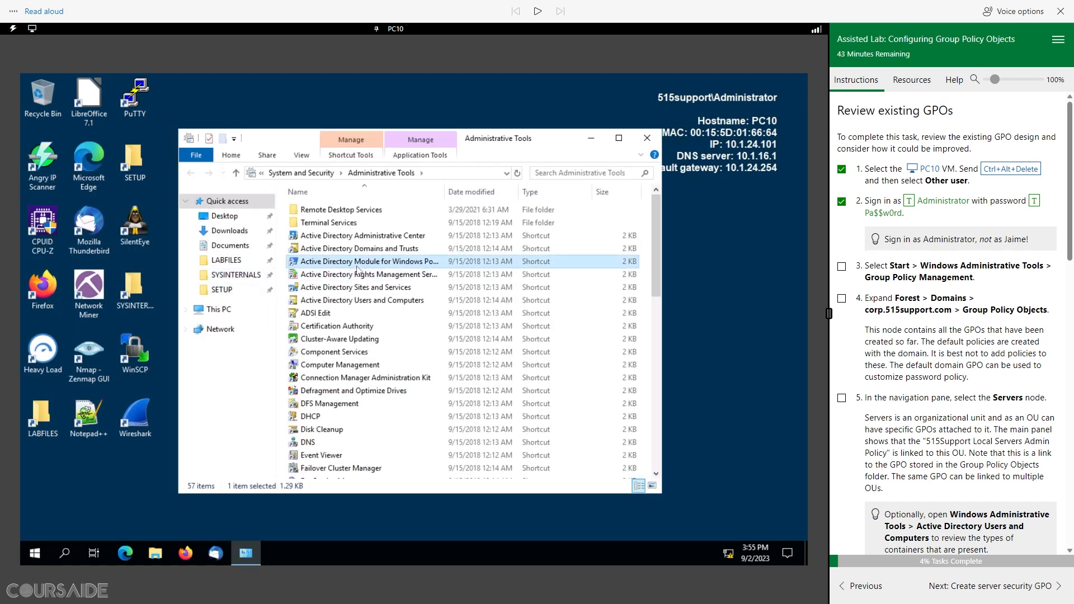
key("g")
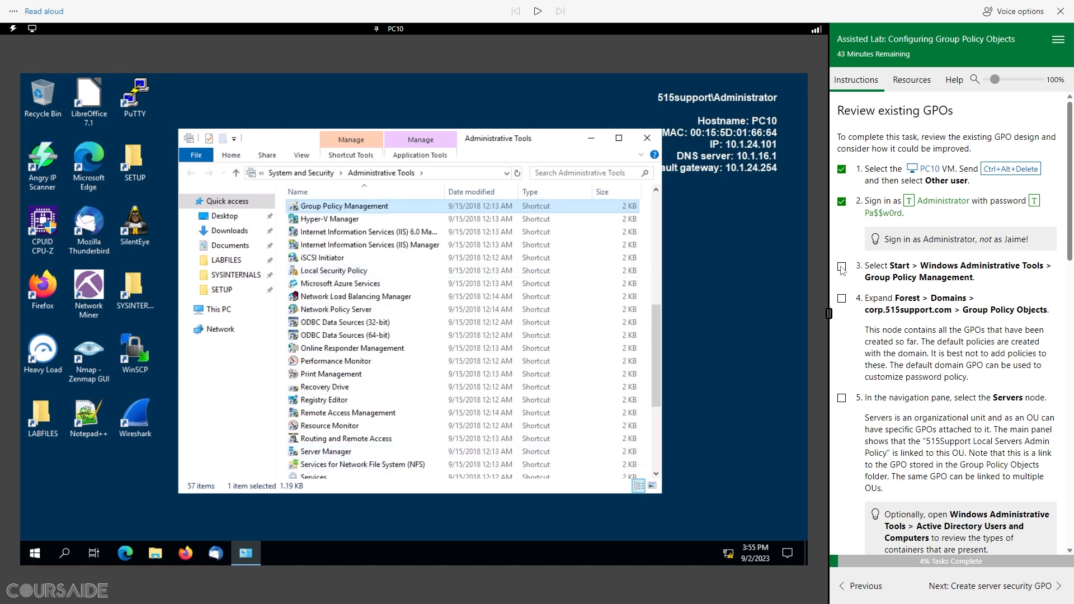
double_click(328, 207)
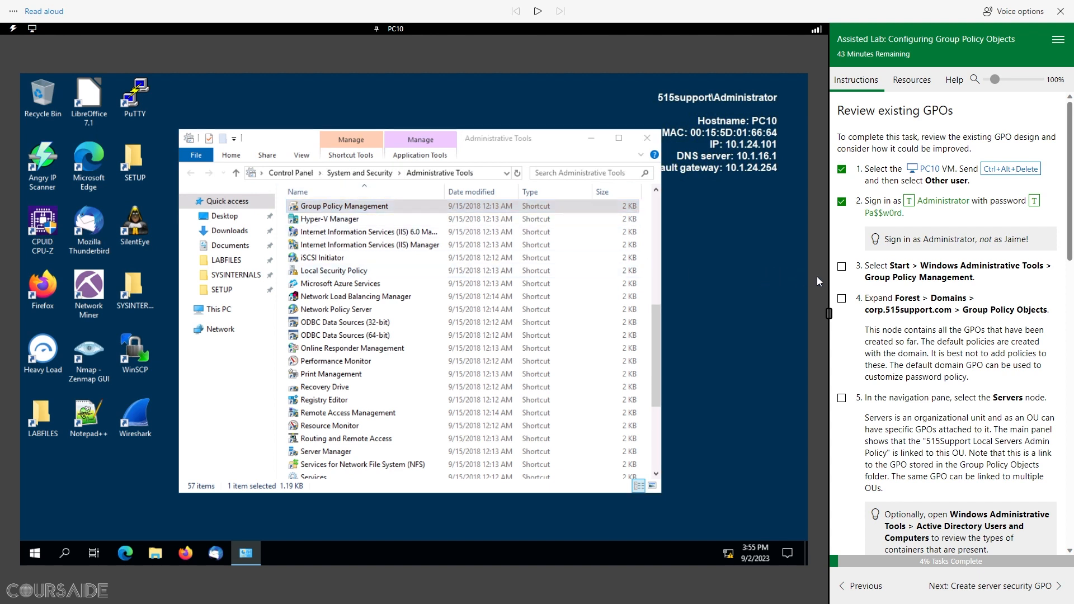
left_click(841, 268)
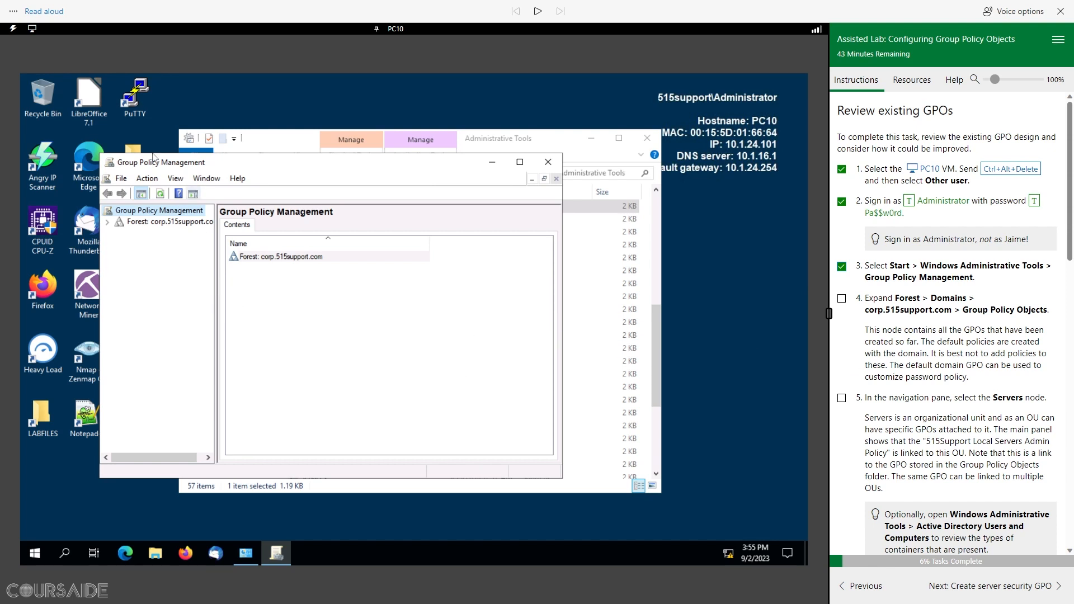
Step: Reposition and enlarge the Group Policy Management window and widen its tree pane
left_click_drag(268, 162, 215, 108)
left_click_drag(507, 421, 726, 530)
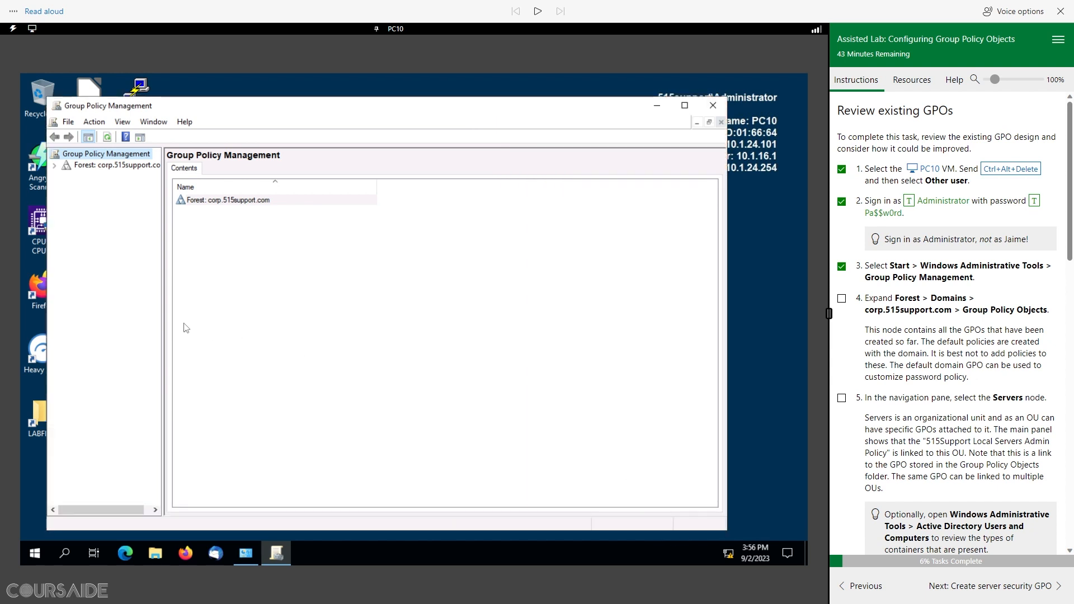
left_click_drag(174, 315, 211, 317)
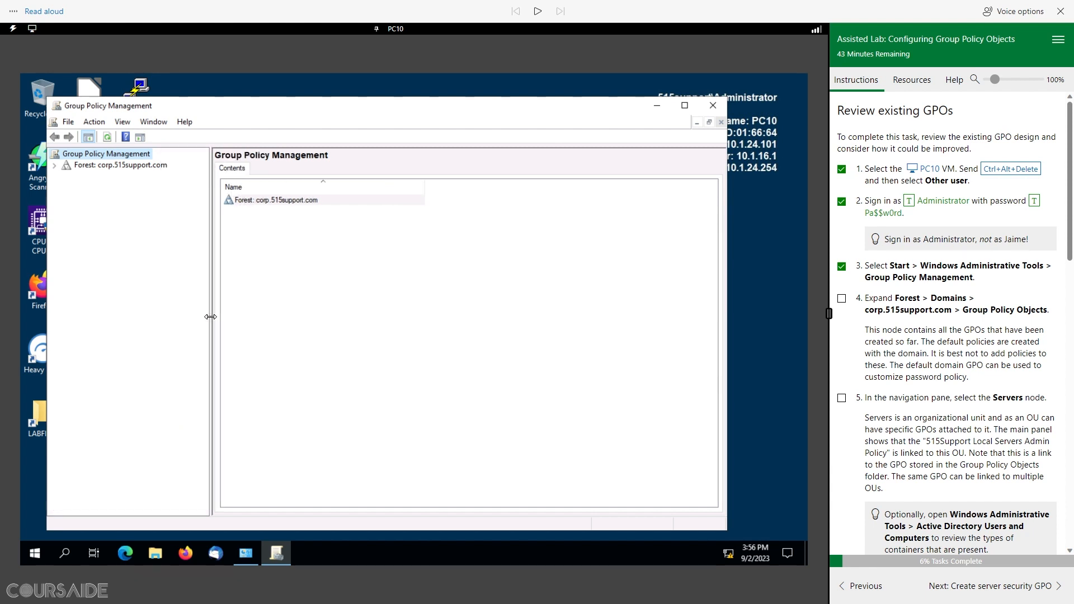
Step: Expand Forest > Domains > corp.515support.com and select Group Policy Objects to list all GPOs
left_click(54, 166)
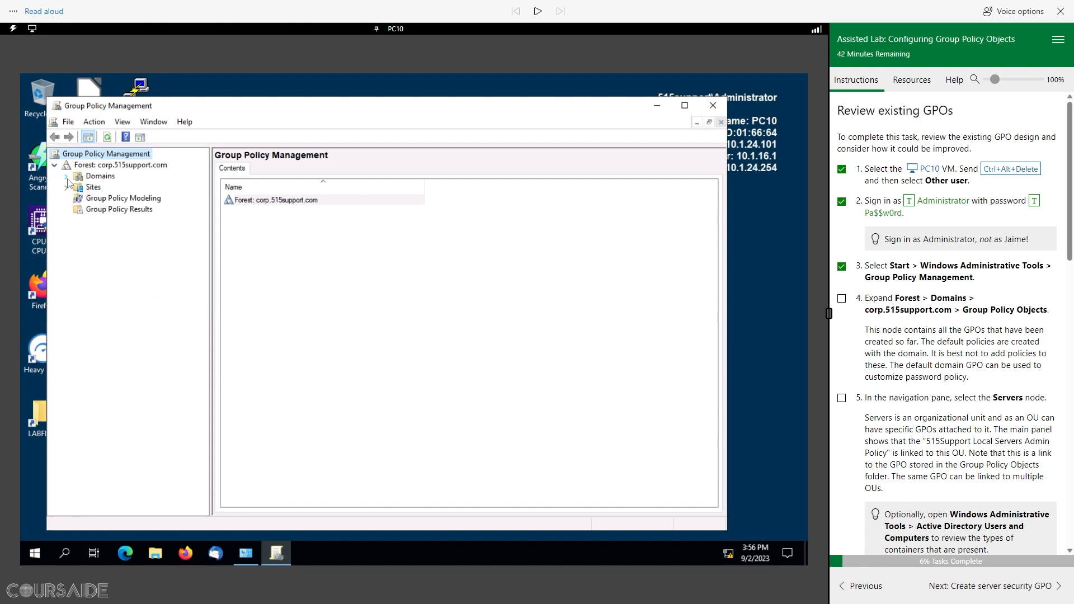
left_click(67, 176)
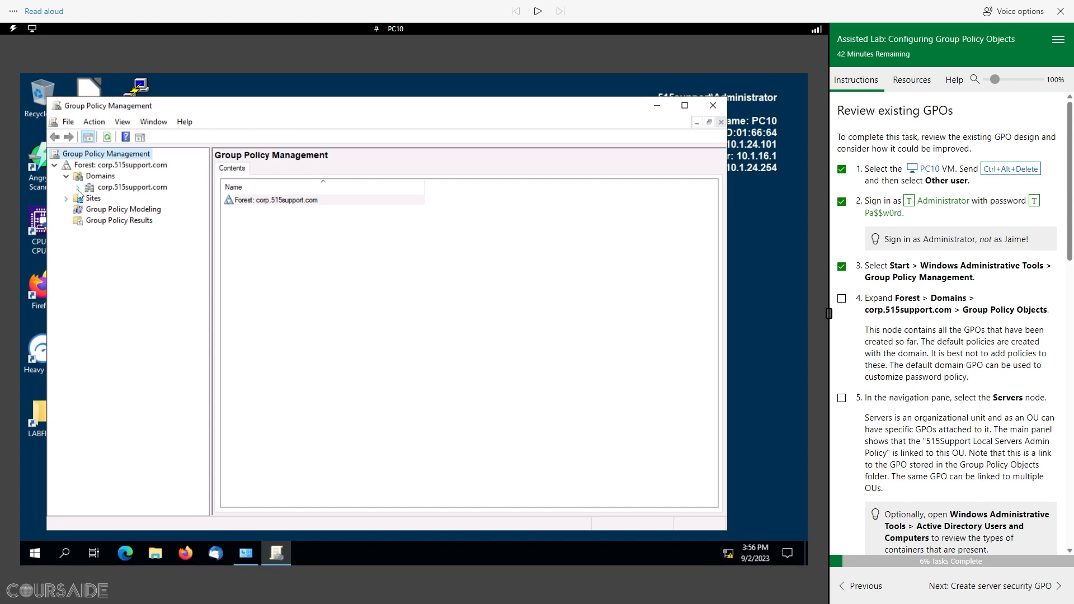
left_click(78, 188)
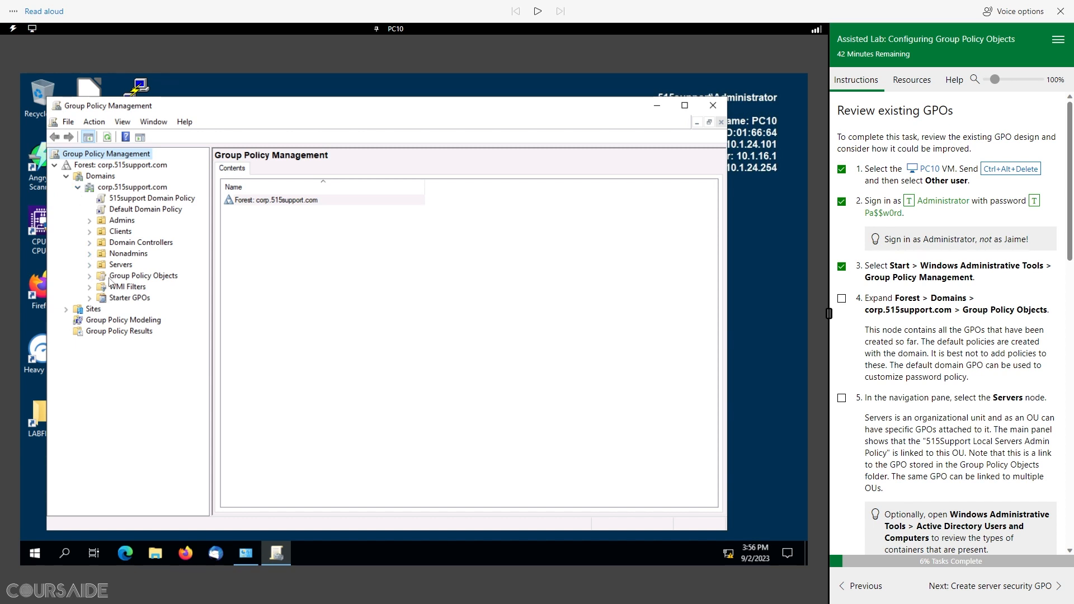
left_click(91, 277)
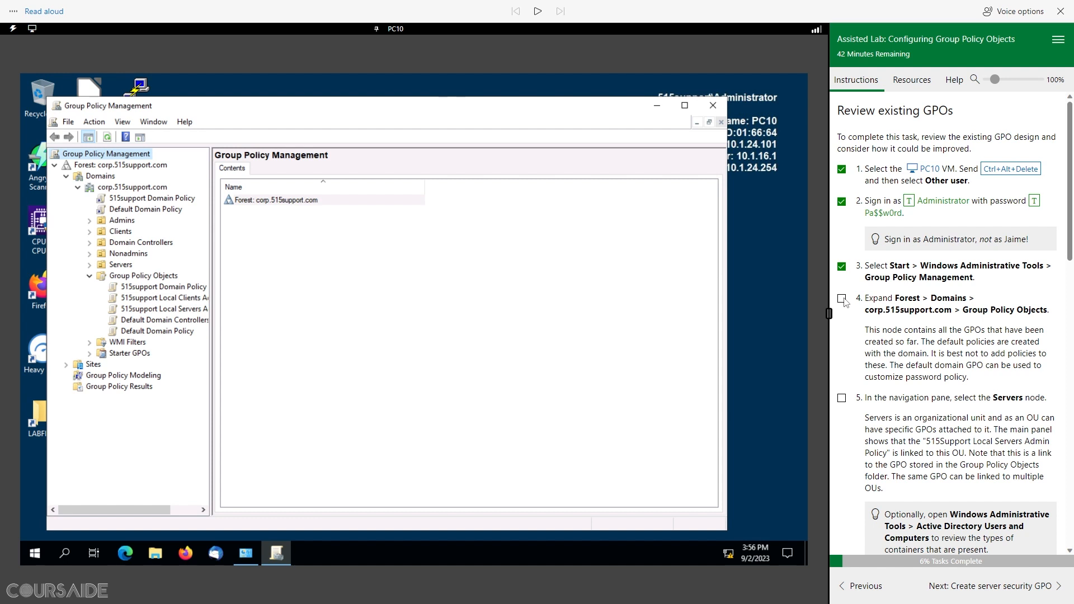
left_click(156, 276)
Step: Tick step 4, hear its instructions, and expand Servers to show the Local Servers Admin Policy link
left_click(843, 299)
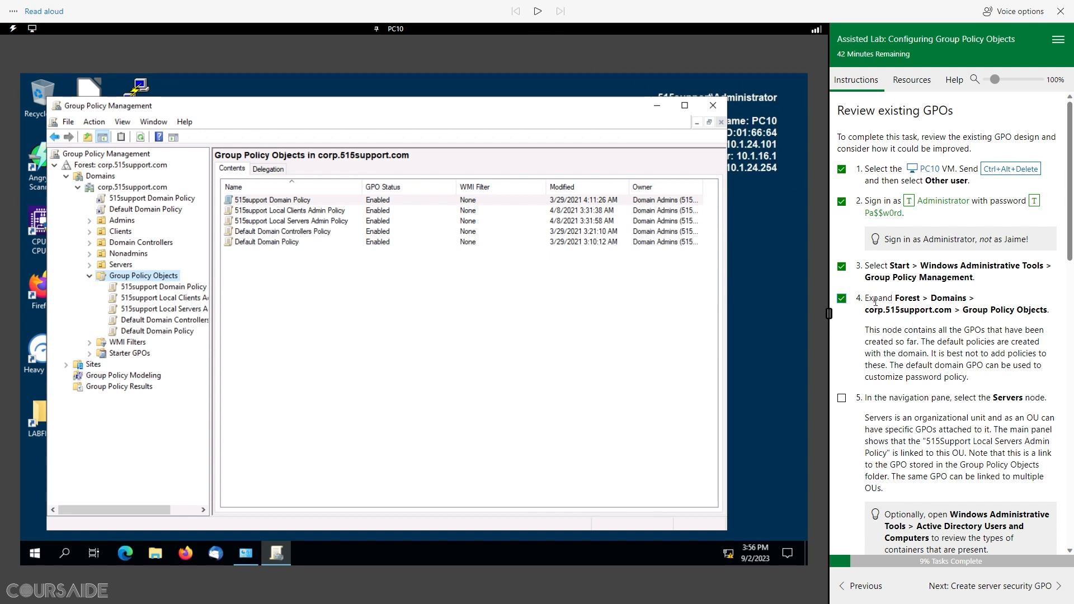
left_click_drag(866, 297, 1048, 311)
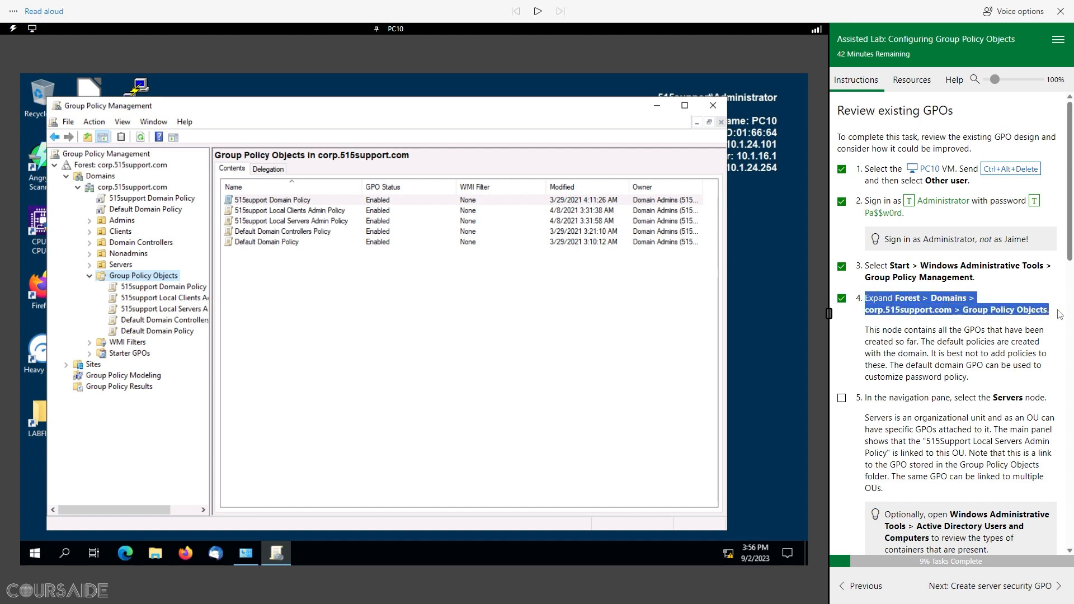
left_click(542, 16)
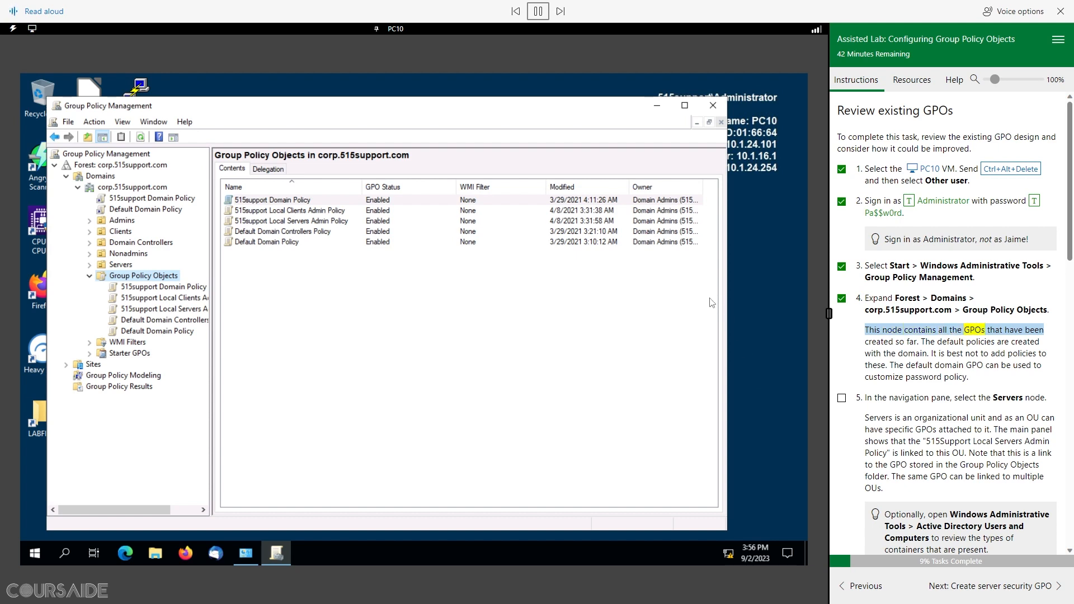
scroll(884, 328, "down", 1)
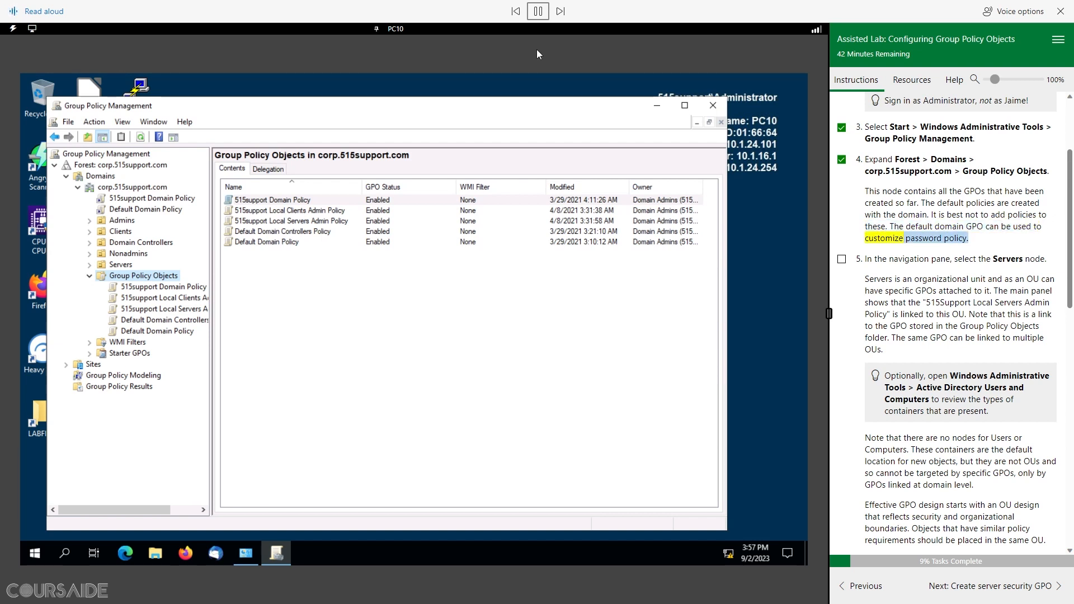
left_click(538, 11)
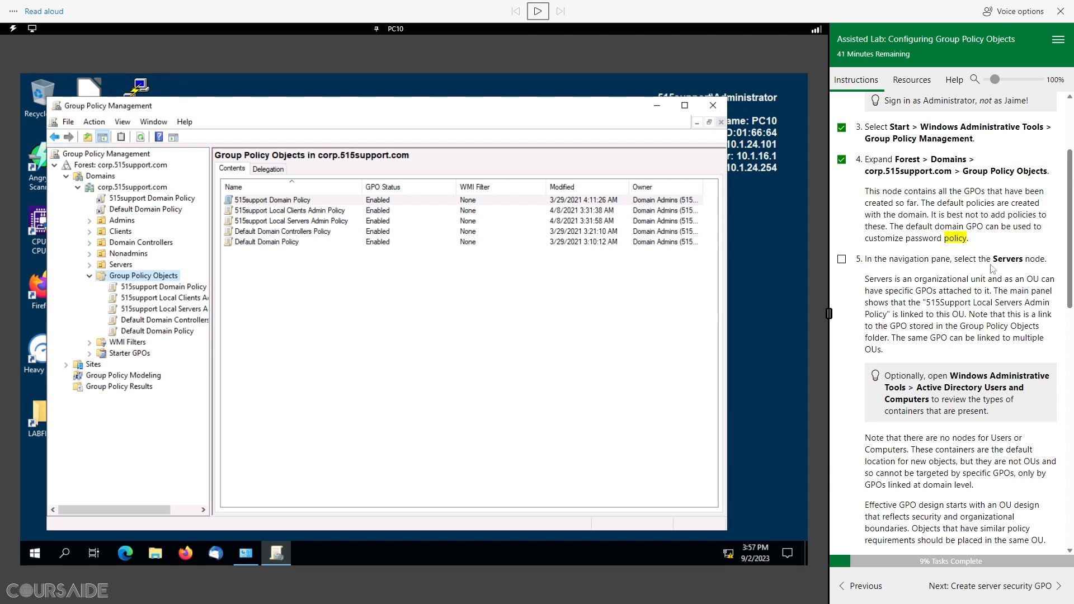
left_click(120, 265)
left_click(91, 265)
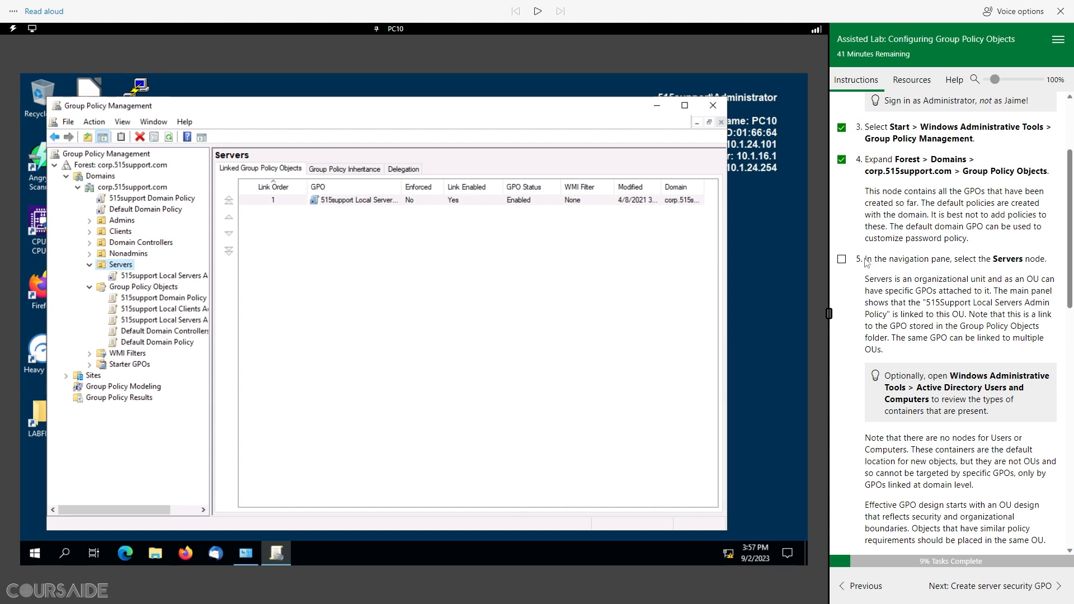
left_click_drag(866, 261, 1059, 262)
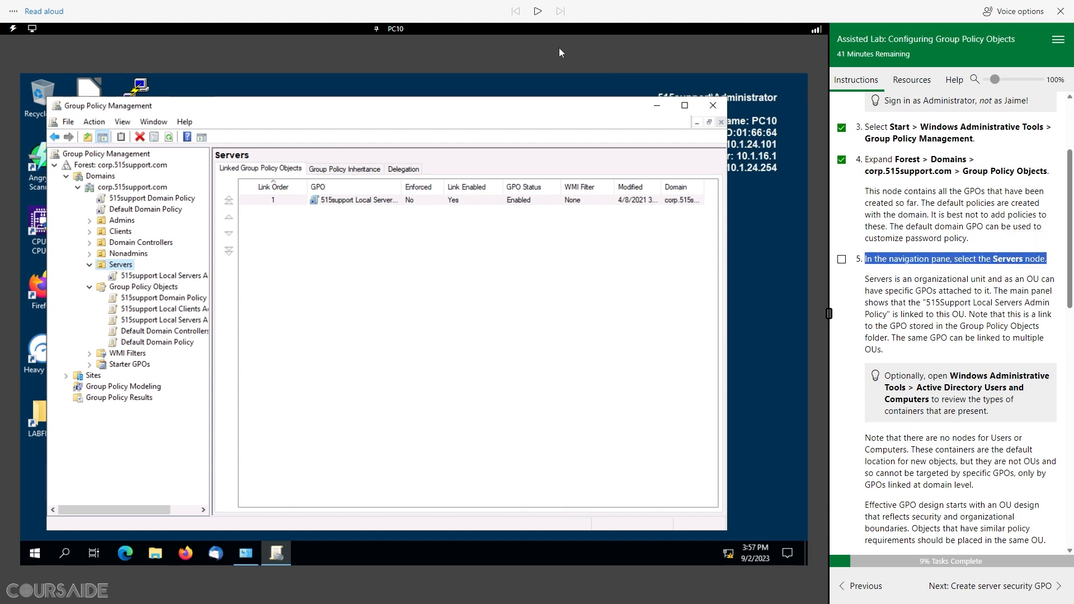
left_click(538, 11)
scroll(922, 337, "down", 1)
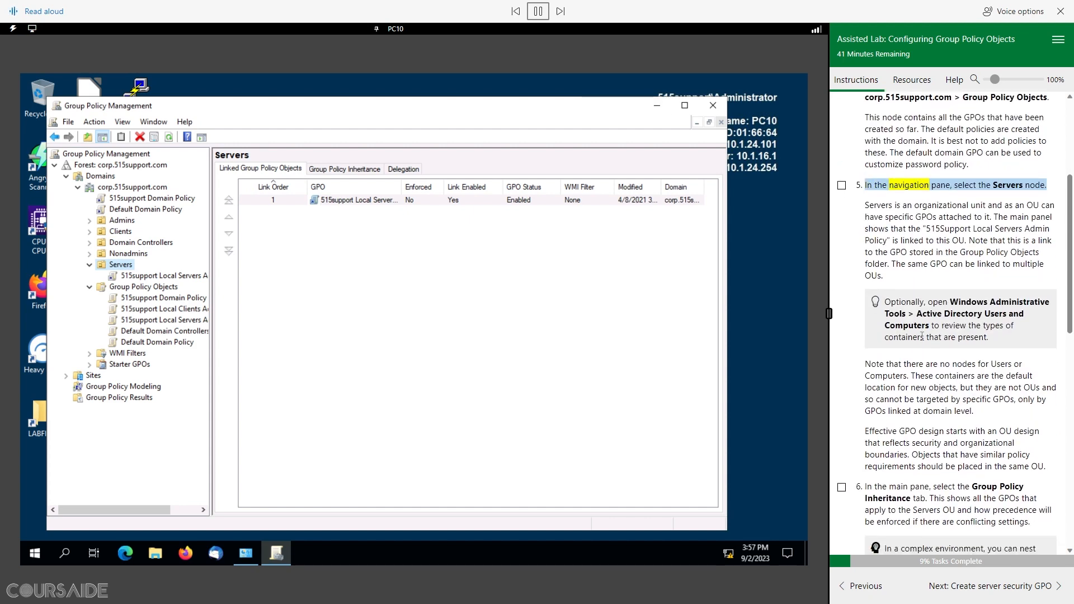
scroll(922, 337, "down", 1)
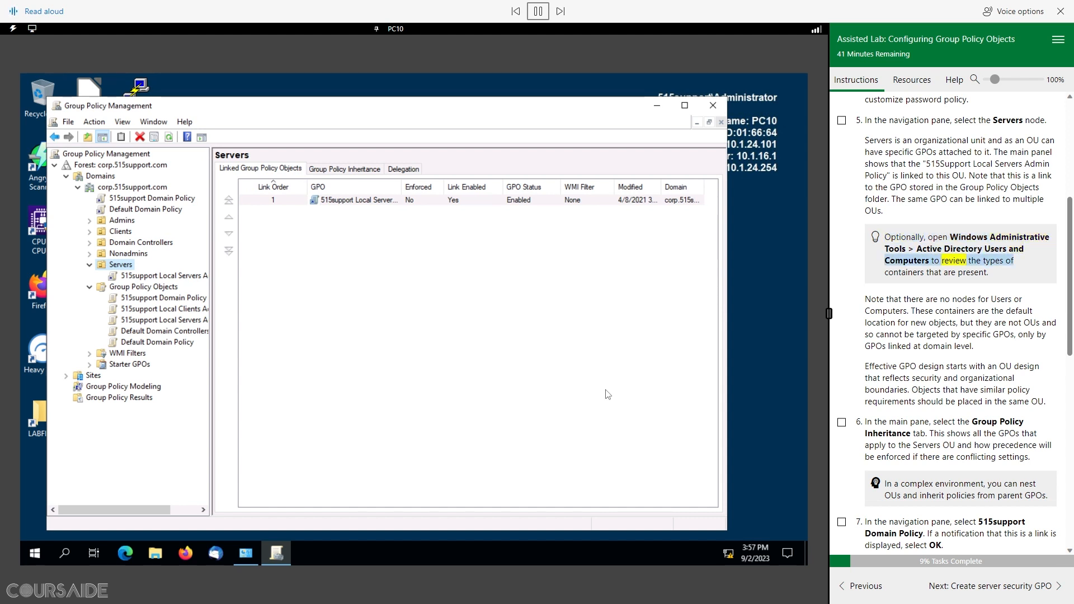
left_click(537, 11)
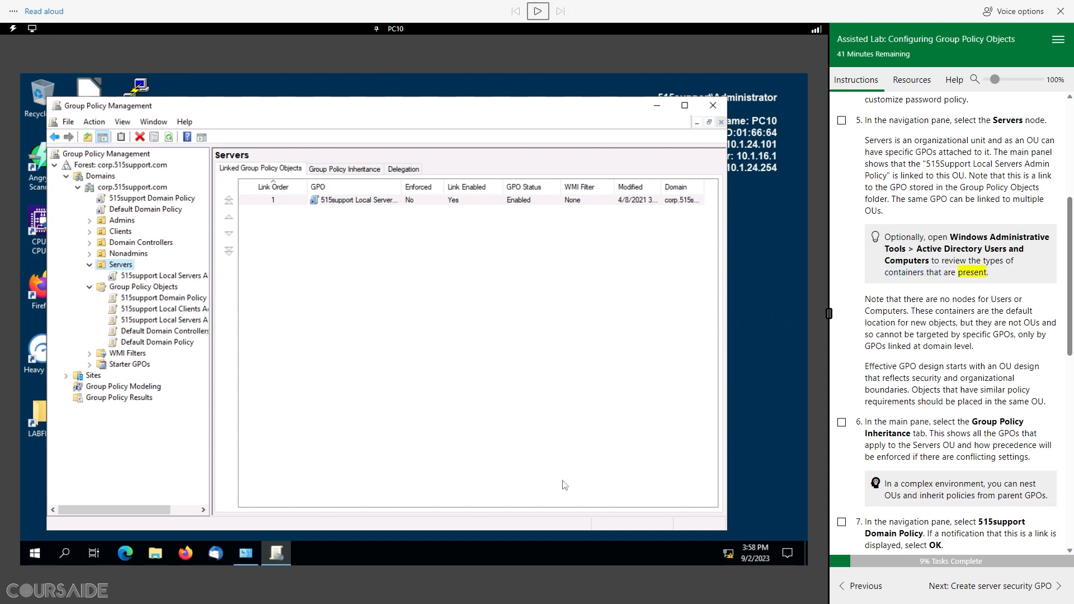
Step: Open Active Directory Users and Computers, expand corp.515support.com to view its OUs, then close it
left_click(245, 555)
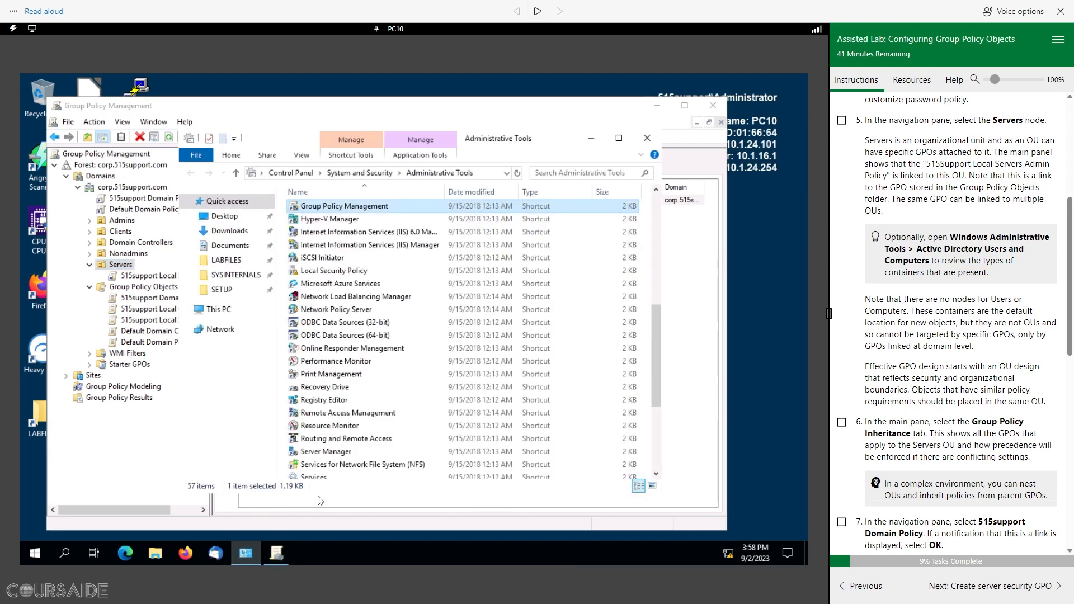
scroll(364, 287, "up", 8)
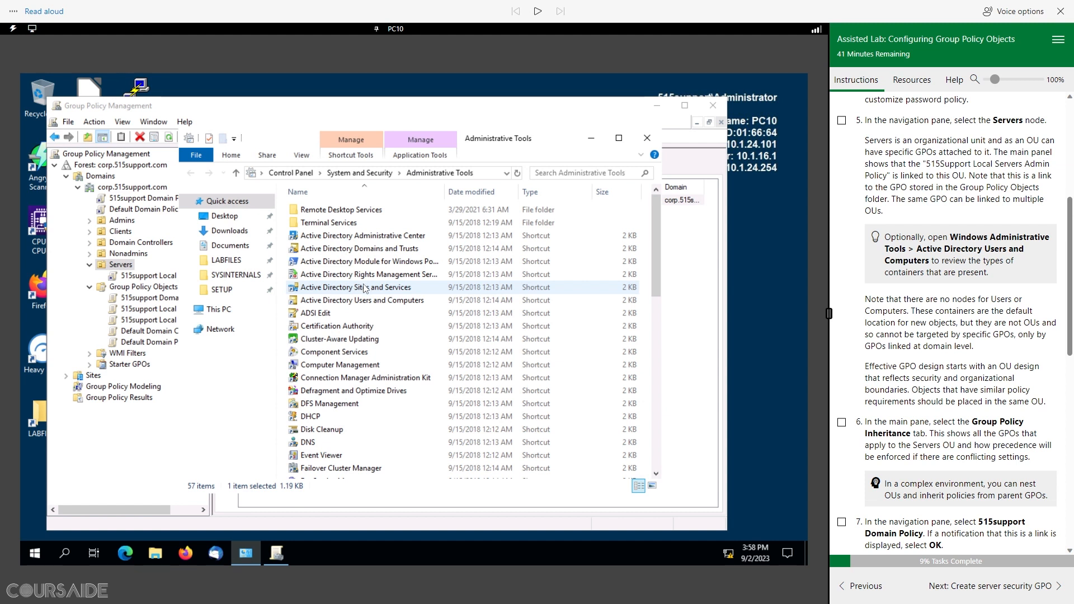
left_click(375, 302)
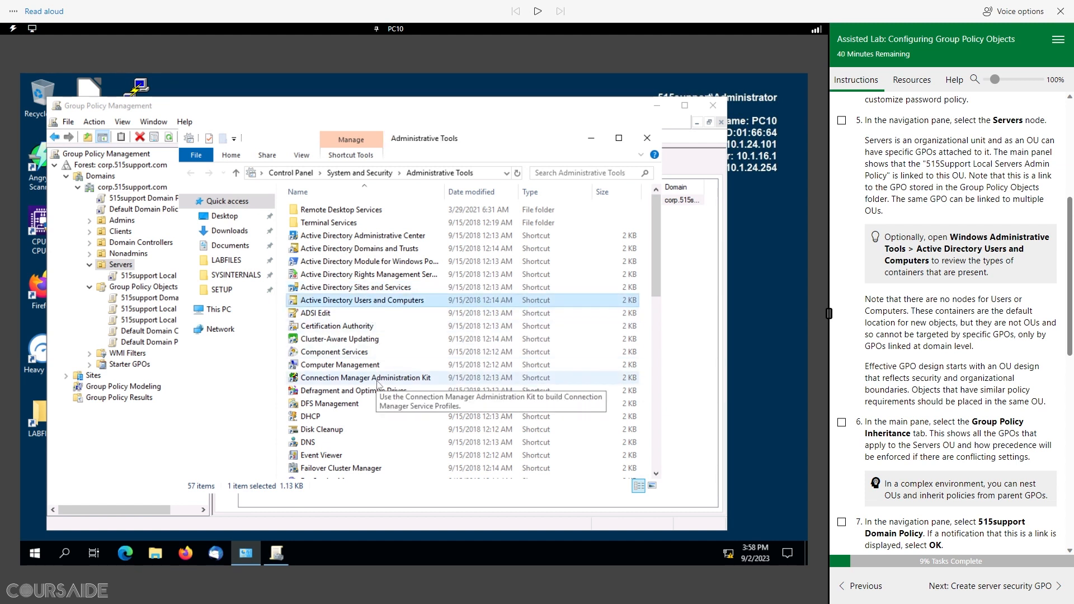
double_click(376, 302)
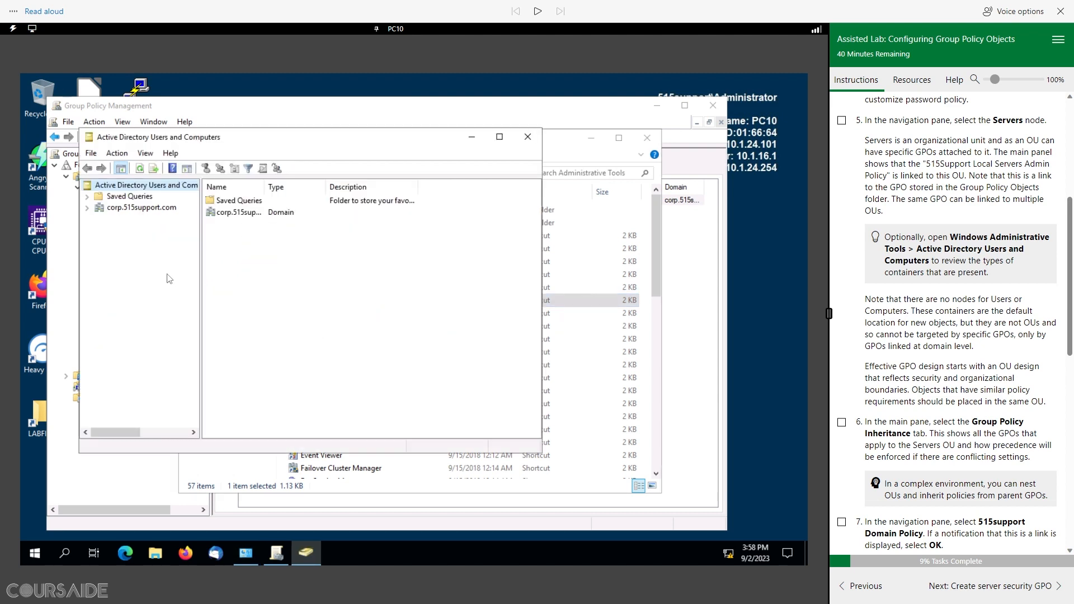
left_click(88, 208)
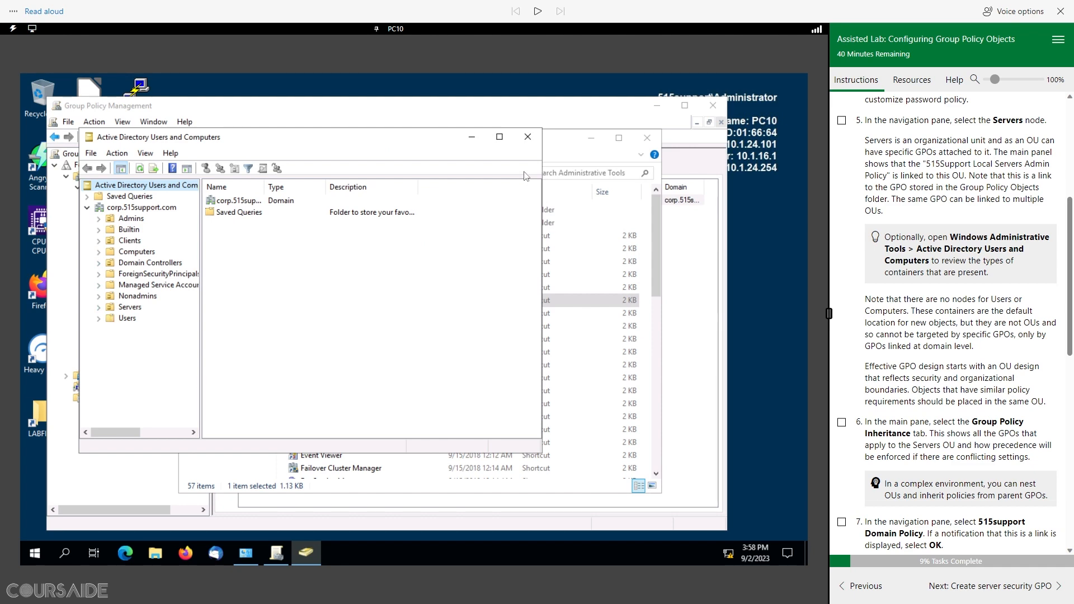
left_click(529, 138)
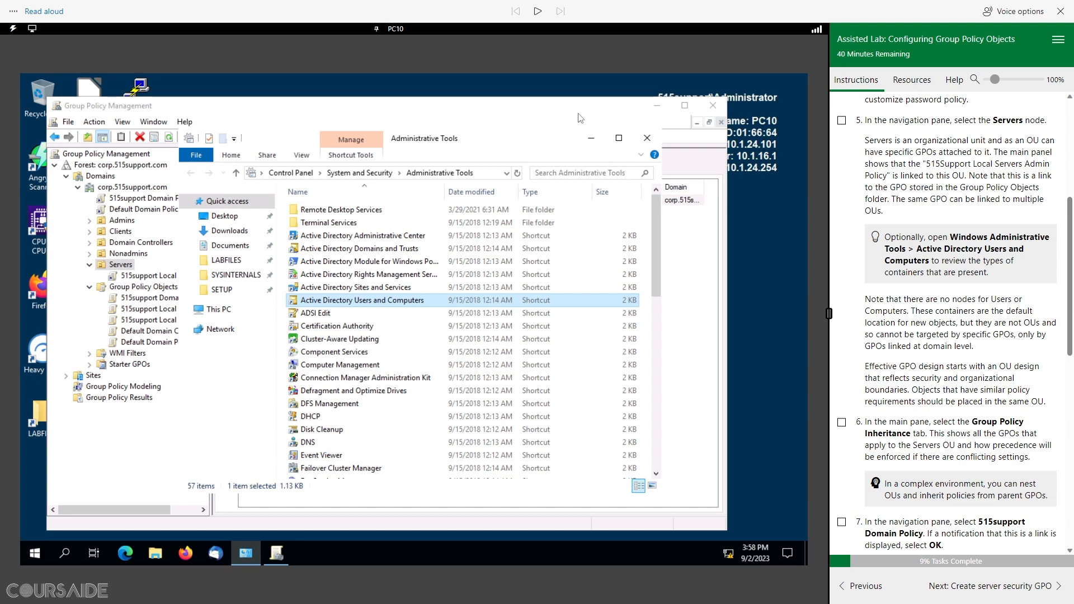
Step: Bring Group Policy Management forward and hear the note about Users and Computers containers
left_click(207, 107)
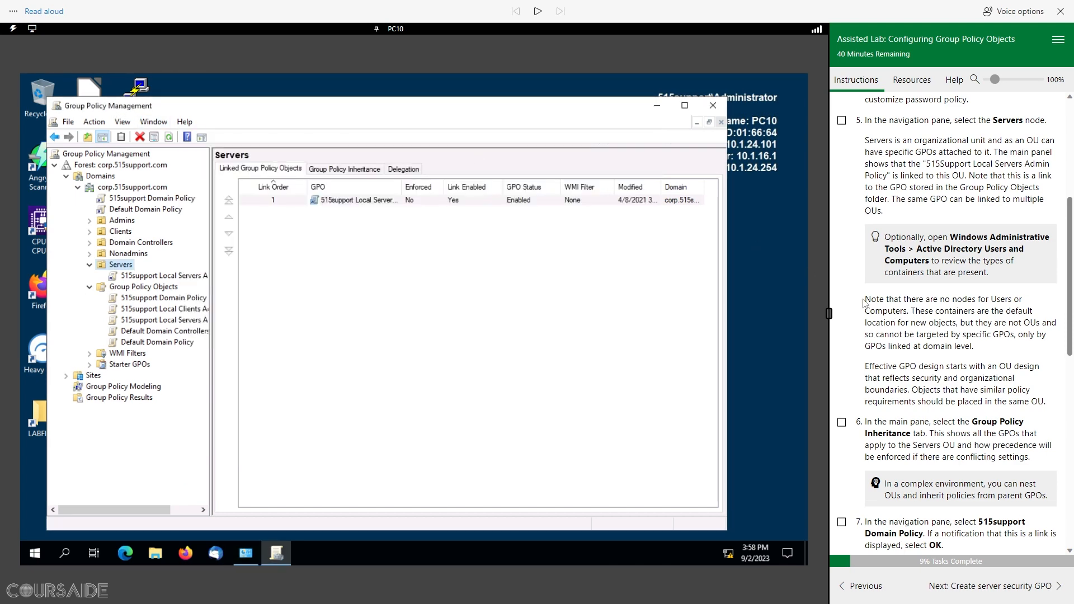
left_click_drag(865, 304, 912, 314)
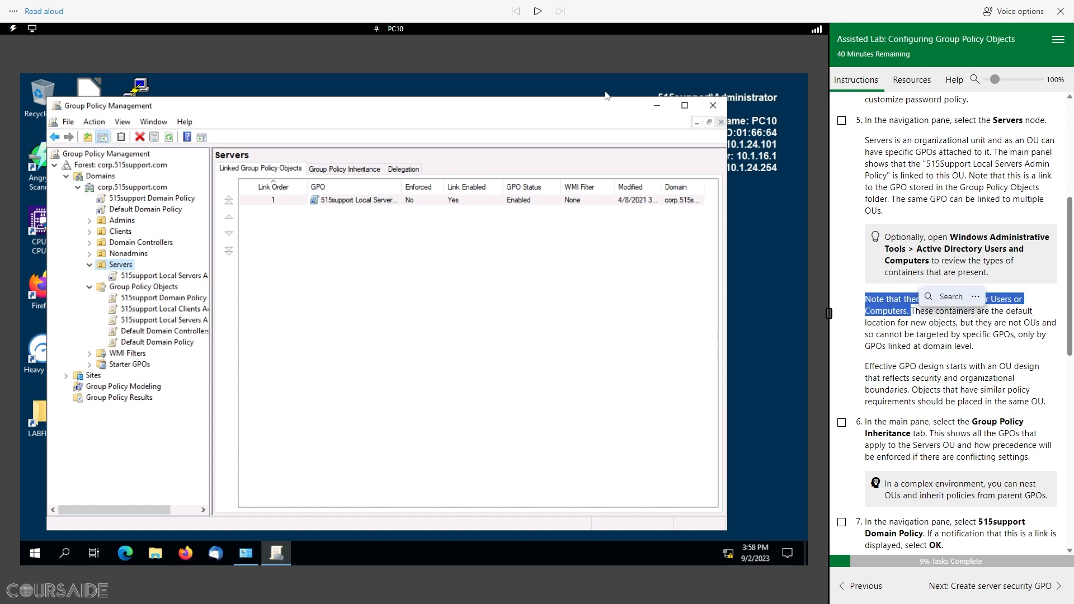
left_click(537, 11)
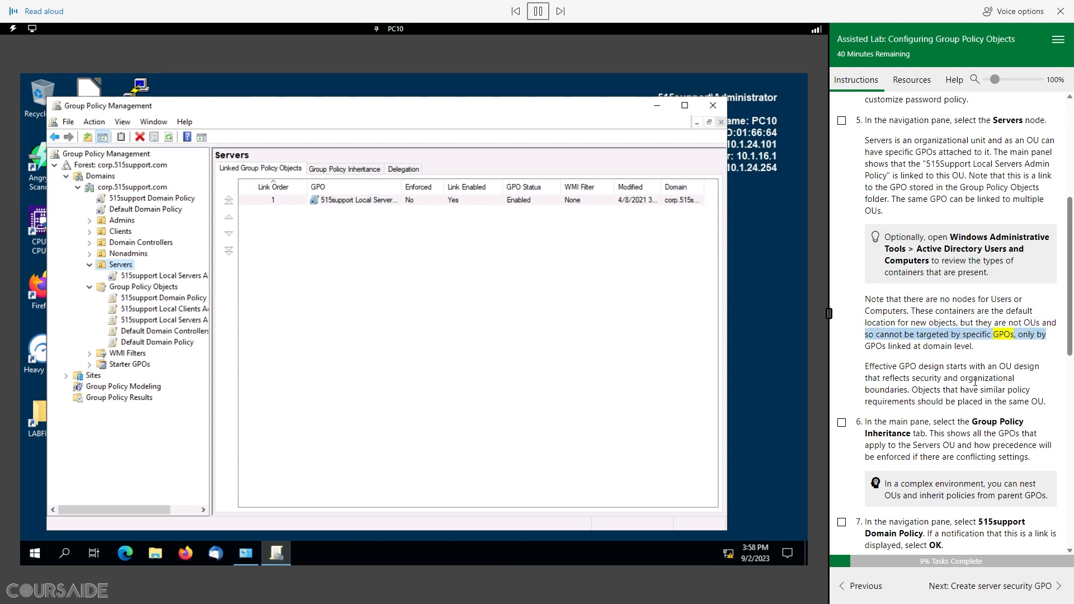
scroll(975, 382, "down", 4)
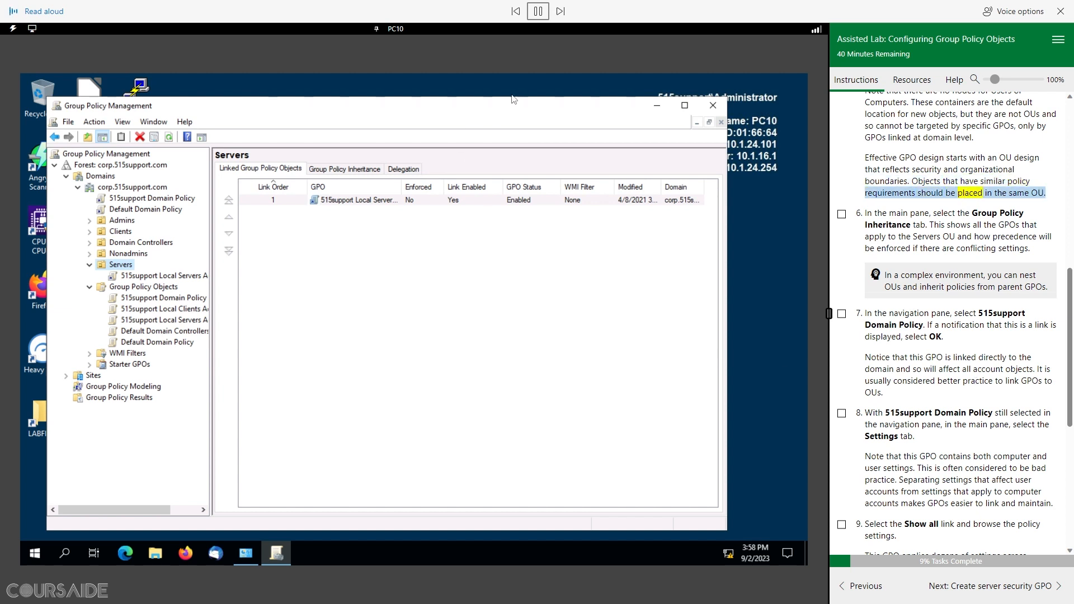
left_click(539, 13)
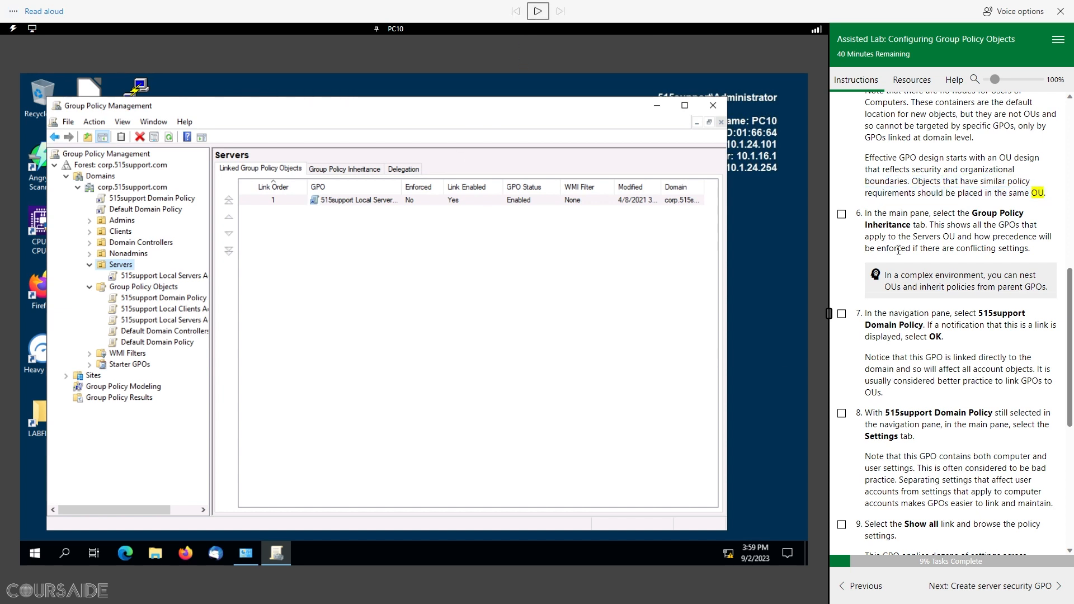
Step: Show the Servers OU's Group Policy Inheritance list and widen the tree so full GPO names show
left_click(347, 169)
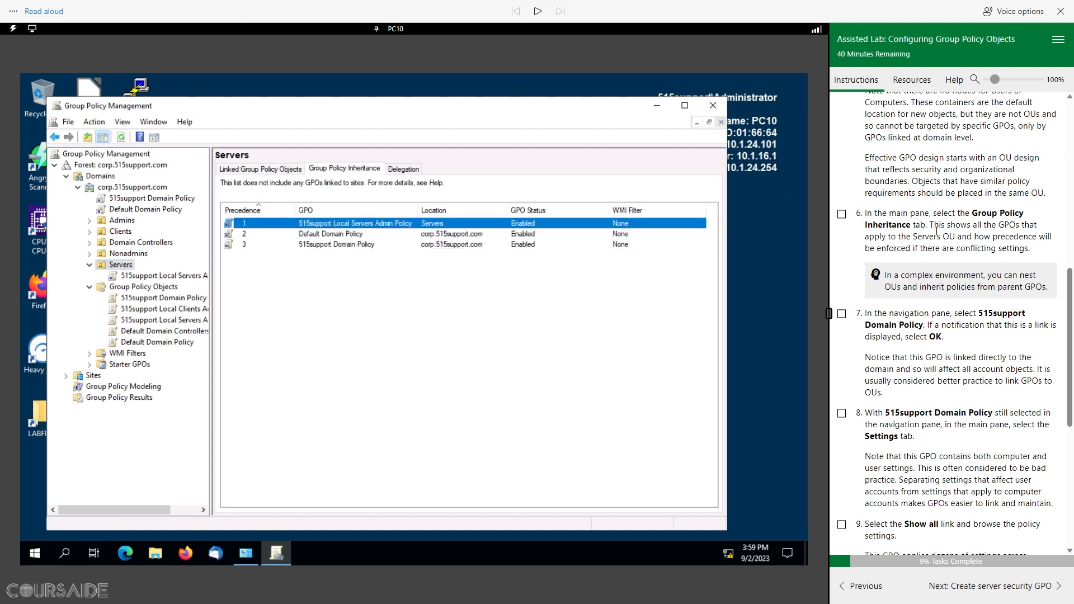
left_click_drag(865, 217, 926, 224)
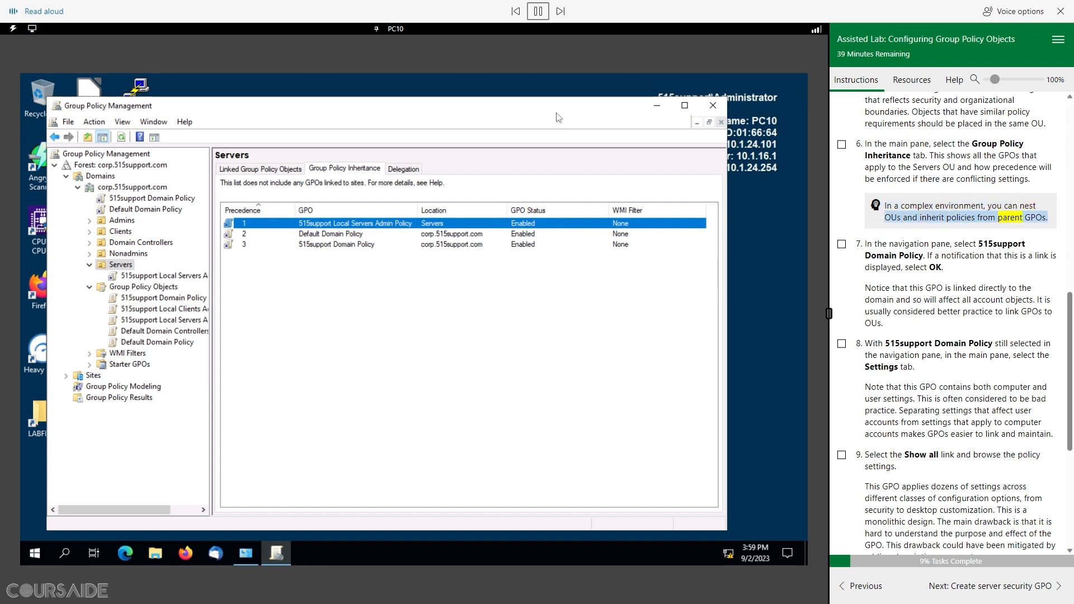
left_click(539, 11)
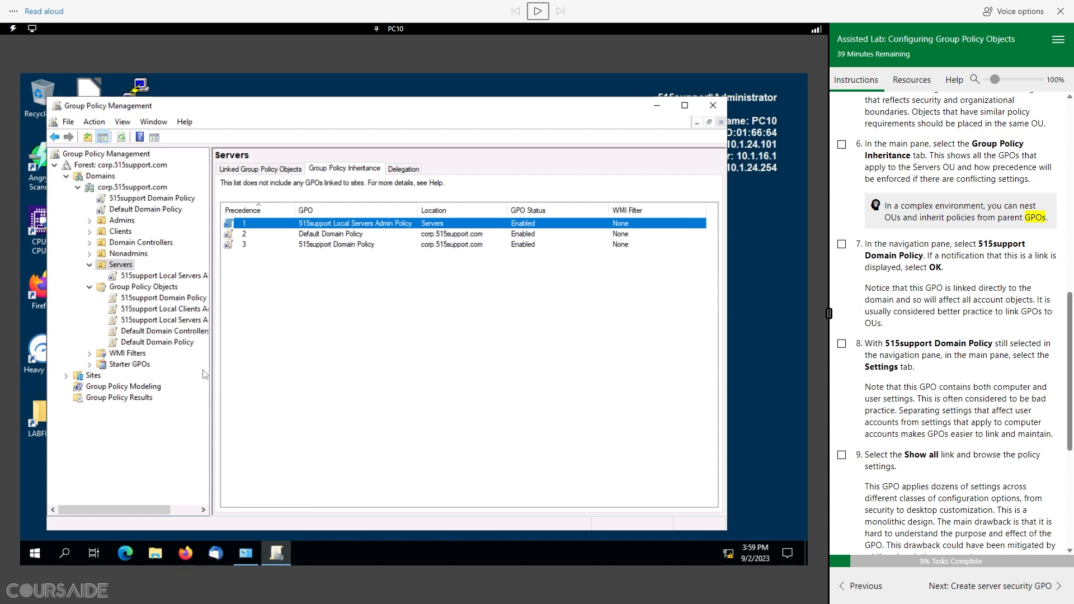
left_click(228, 370)
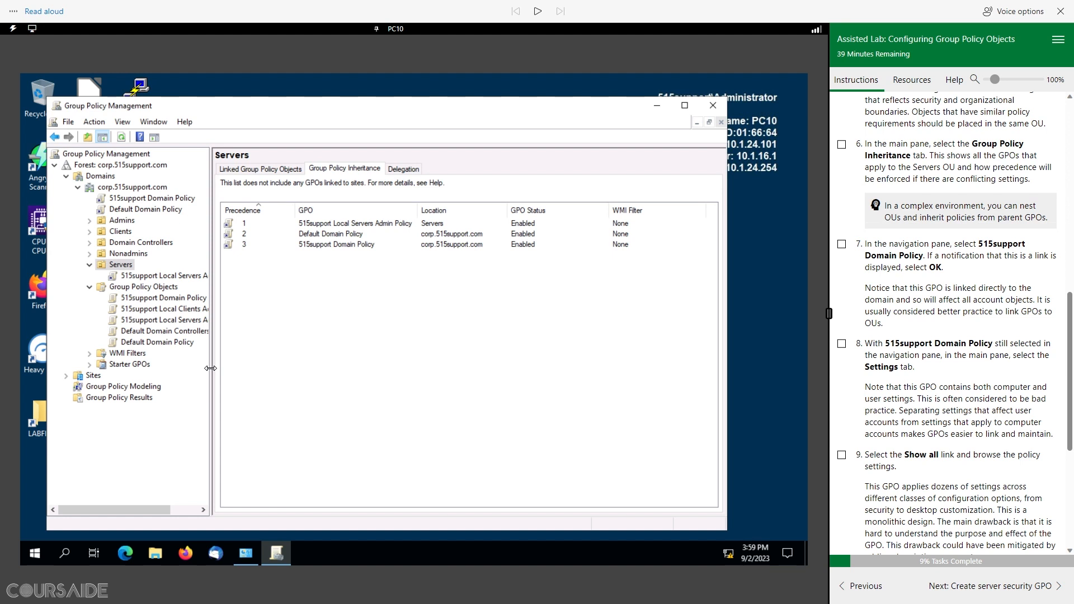
mouse_move(210, 368)
left_mouse_down()
mouse_move(300, 372)
mouse_move(266, 370)
left_mouse_up()
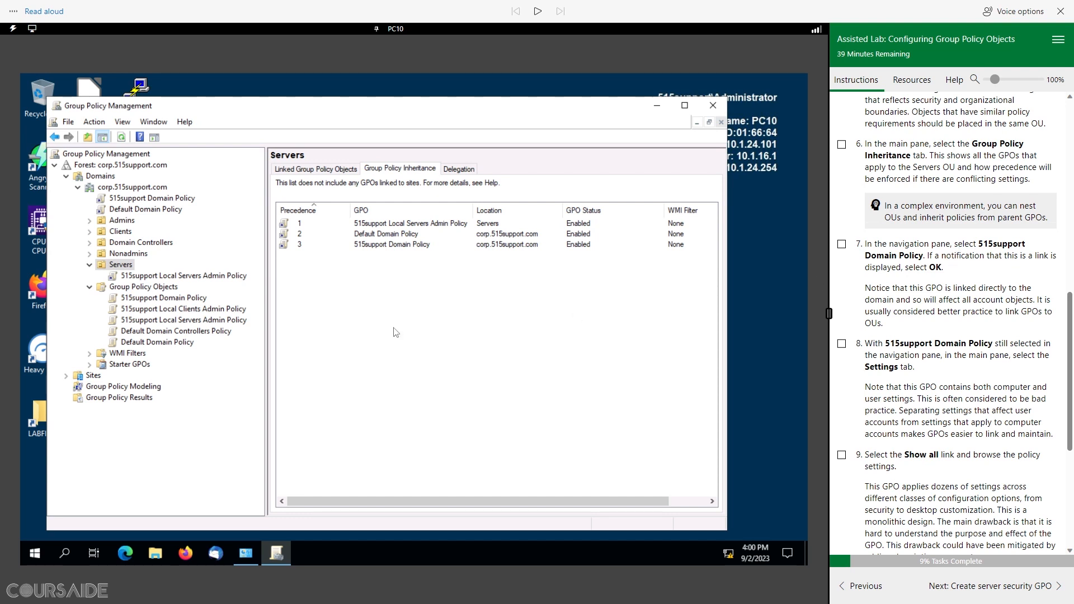
Step: Select the 515support Domain Policy, hear step 7's instructions, and tick step 7
left_click(163, 301)
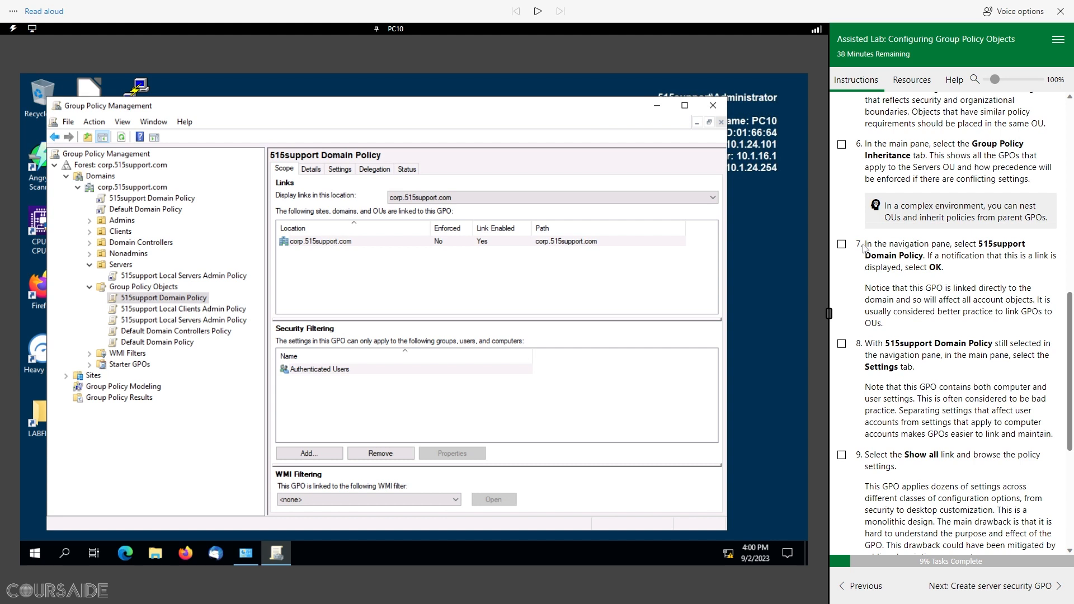
left_click_drag(865, 246, 942, 259)
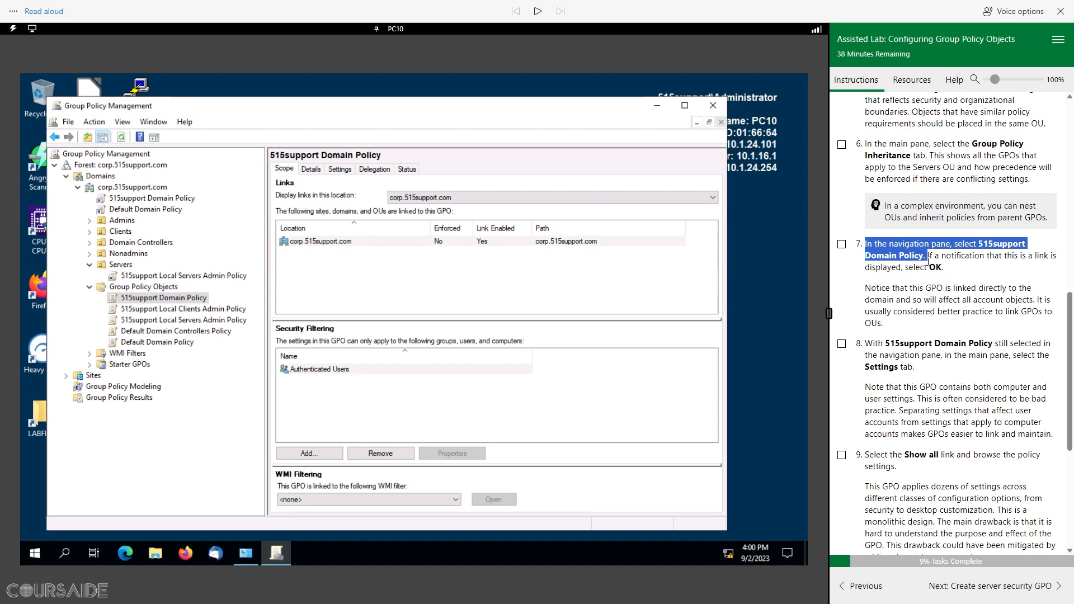
left_click(538, 11)
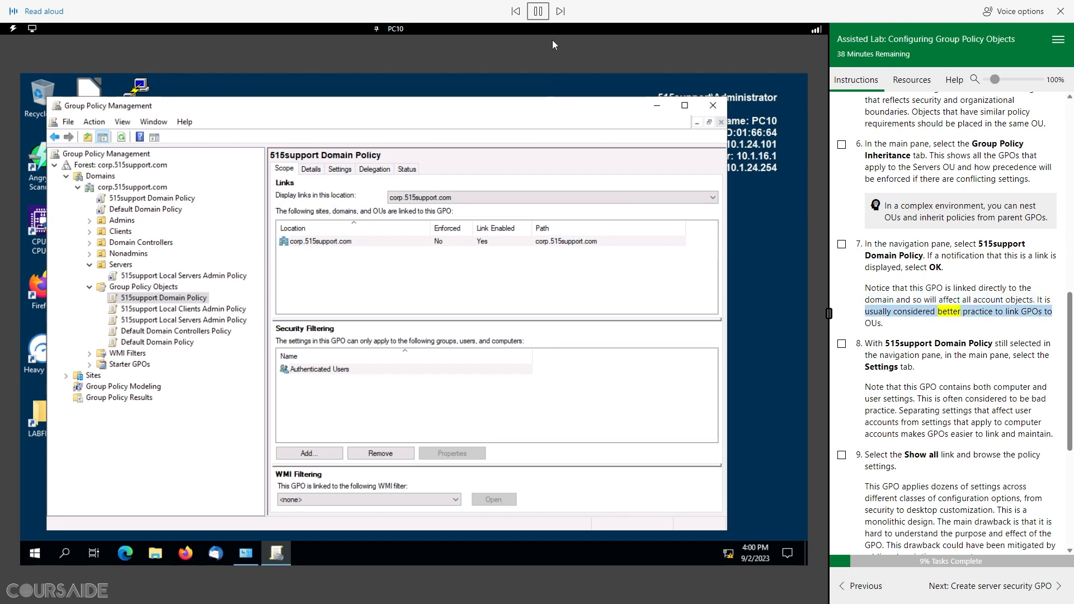
left_click(539, 13)
left_click(841, 244)
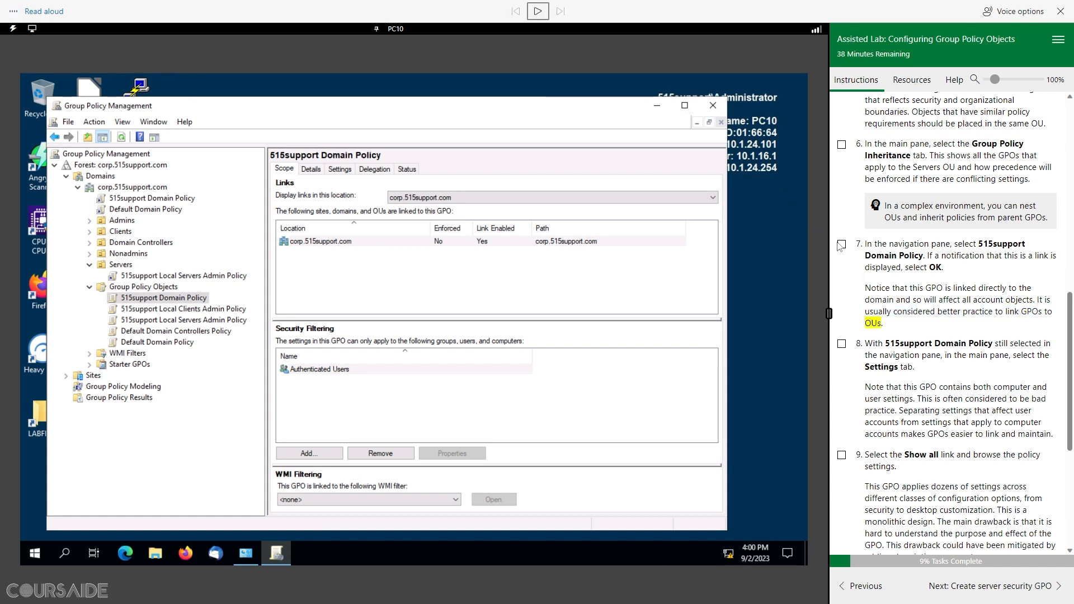
Step: Hear step 8 read aloud and open the 515support Domain Policy Settings report
scroll(889, 244, "down", 4)
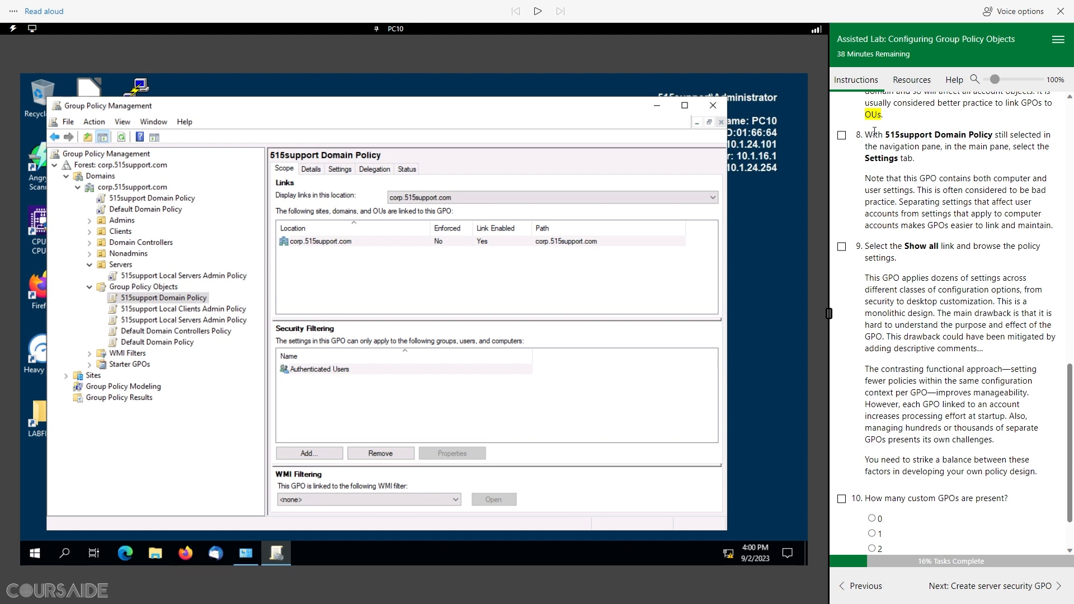
left_click_drag(865, 137, 831, 167)
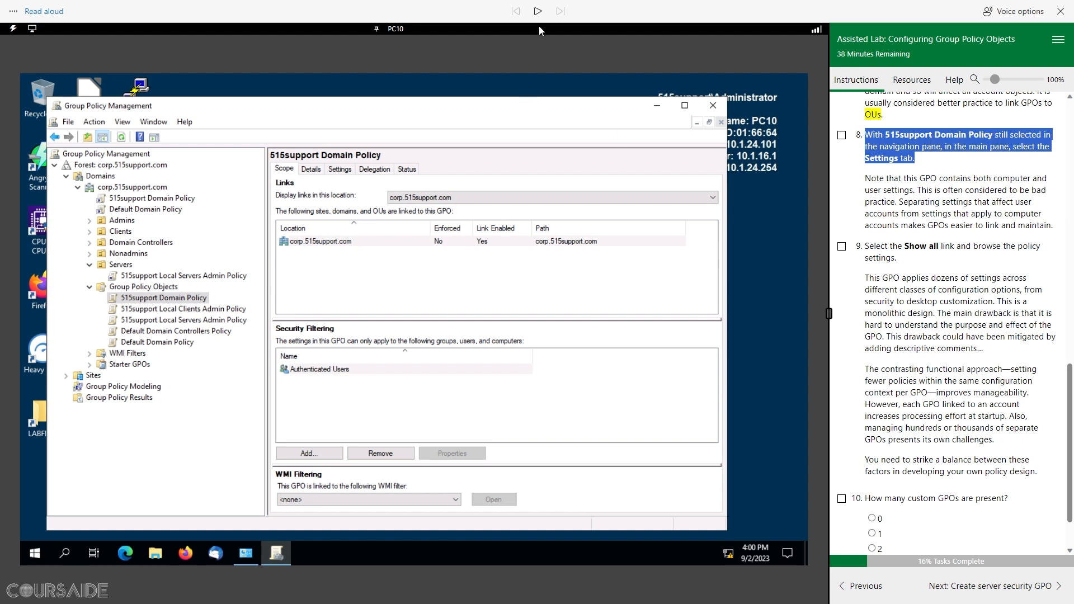
left_click(538, 11)
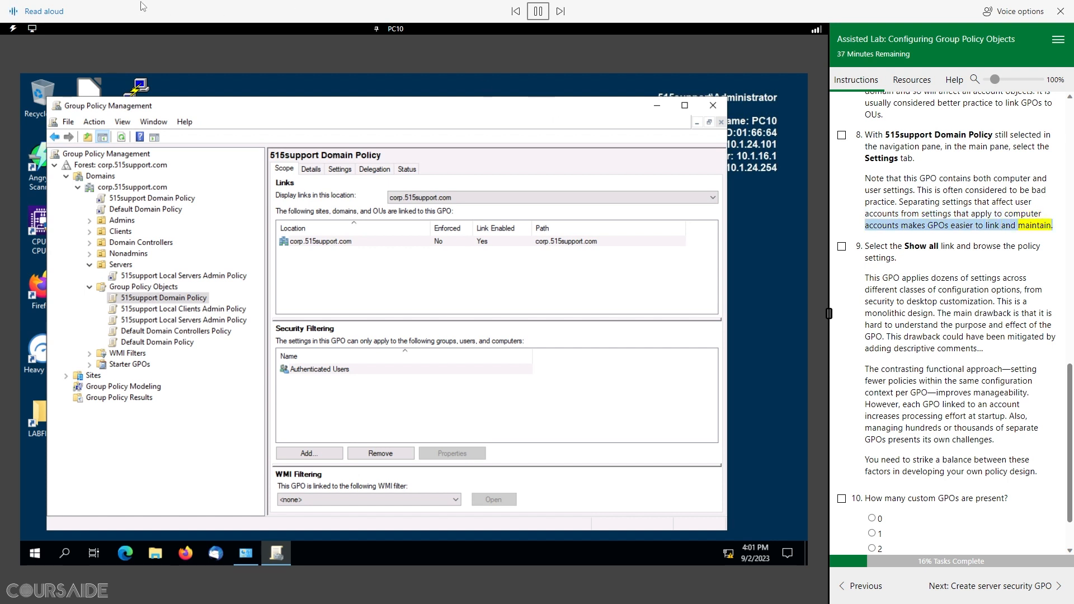
left_click(538, 12)
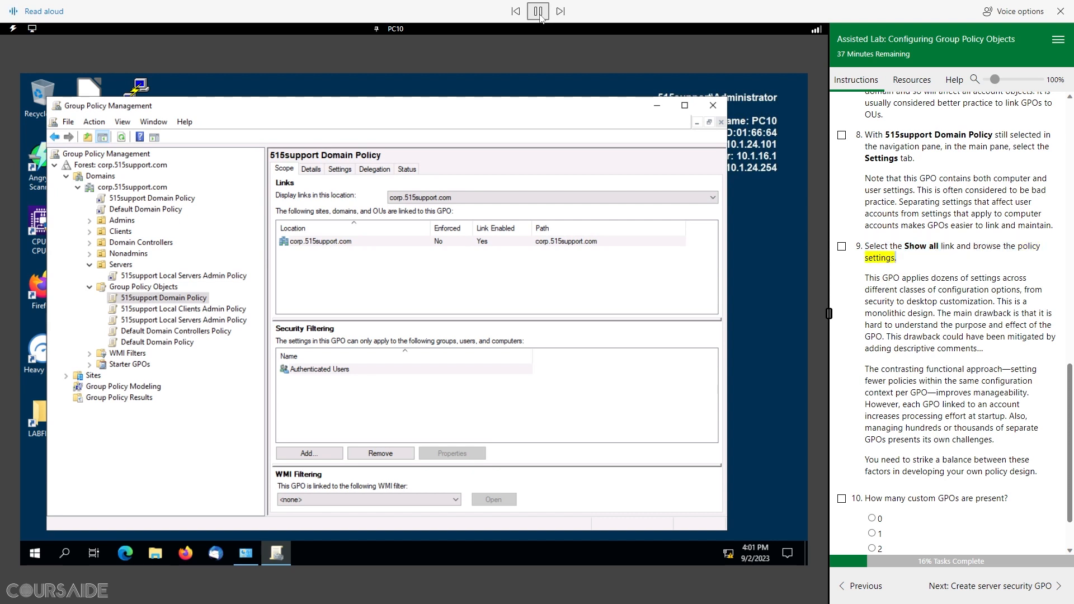
left_click(340, 169)
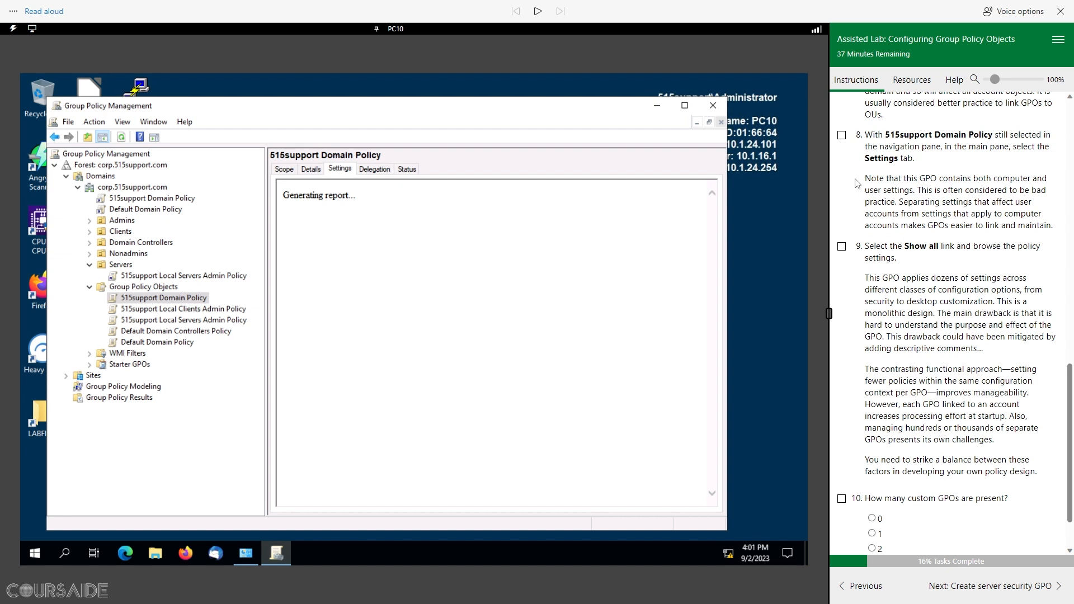
Step: Tick lab steps 8 and 9, show all report sections, and start reading step 9 aloud
left_click(842, 136)
scroll(926, 307, "down", 1)
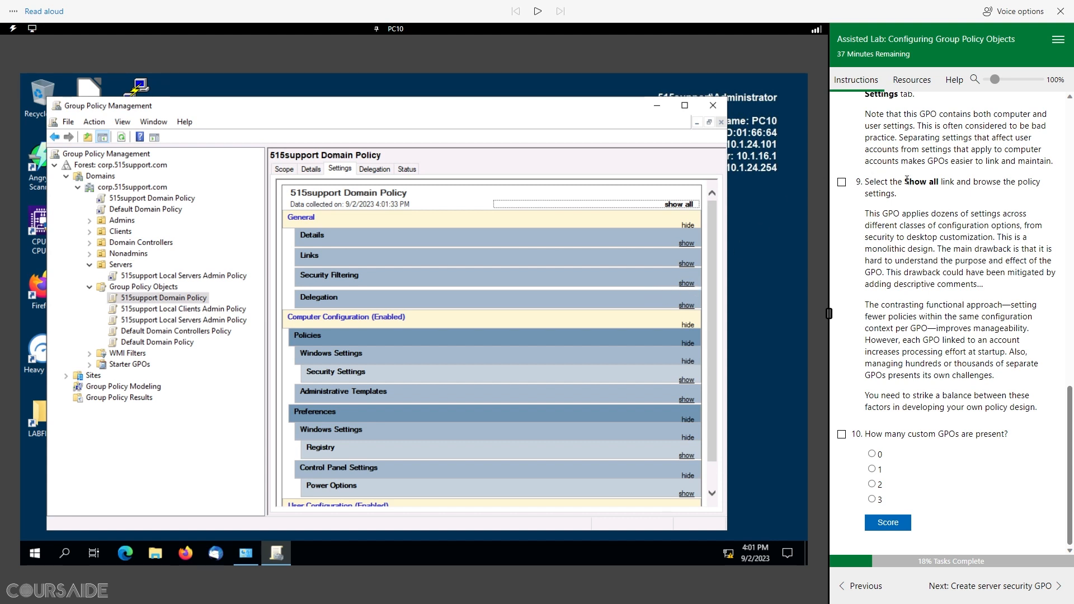
left_click(842, 182)
left_click(677, 206)
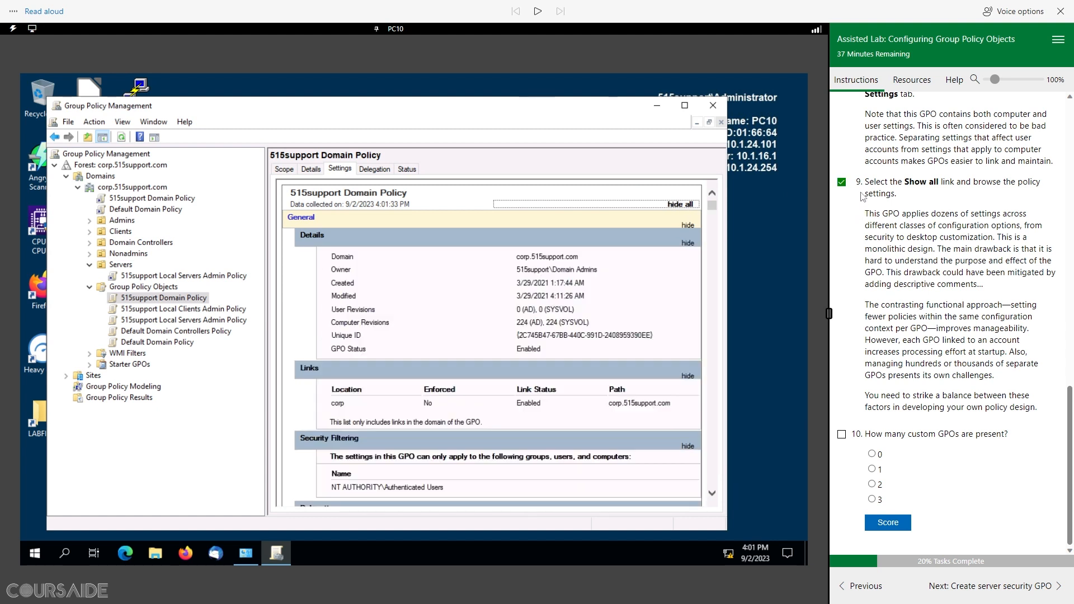
left_click_drag(866, 183, 897, 194)
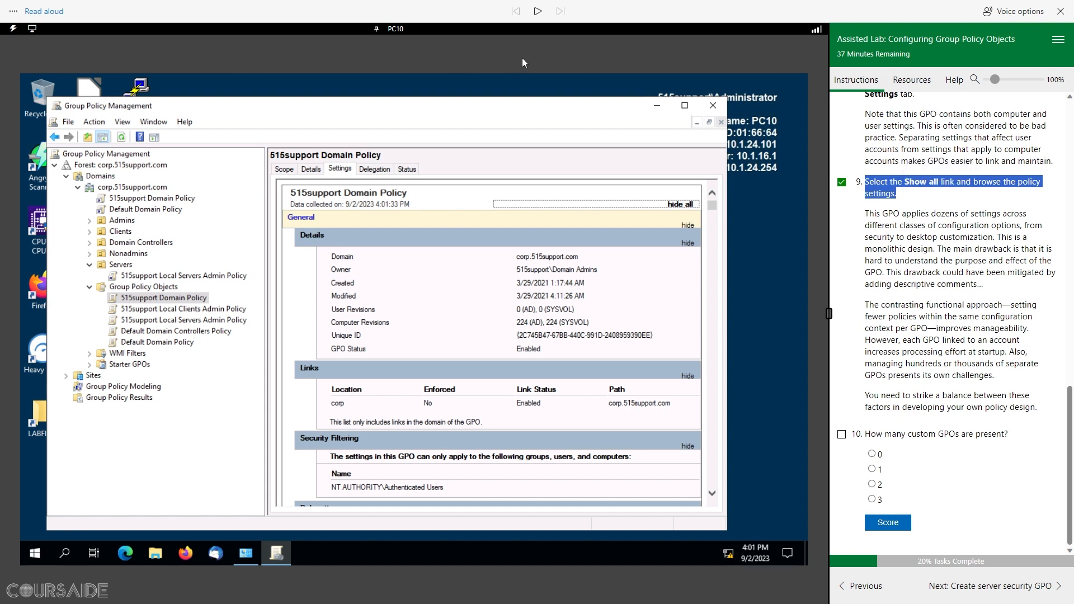
left_click(537, 11)
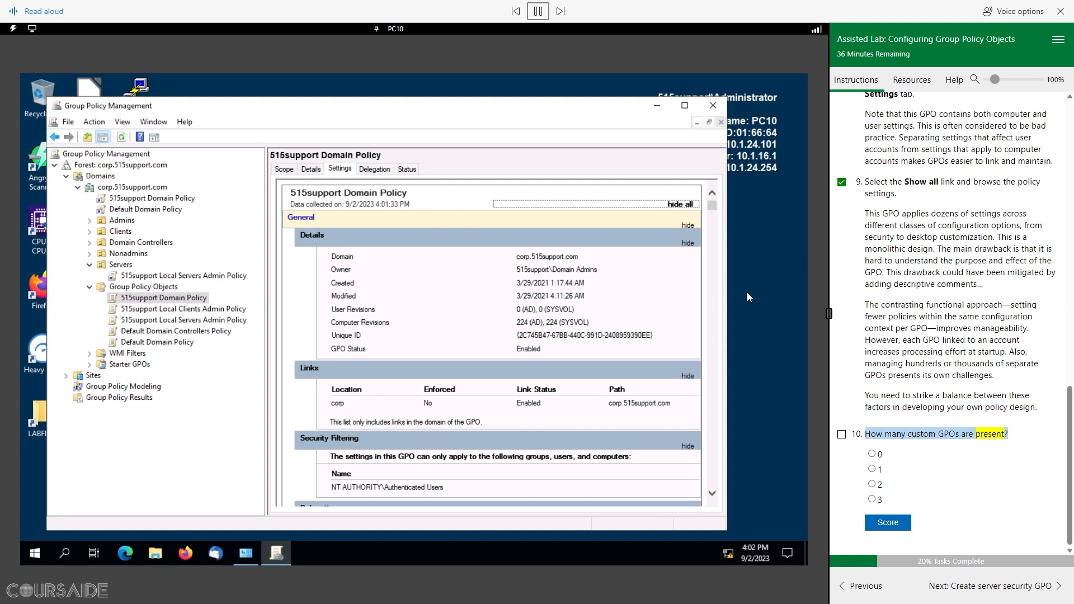
Step: Answer 3 custom GPOs for question 10, score it Correct, then continue to the next task
left_click(872, 499)
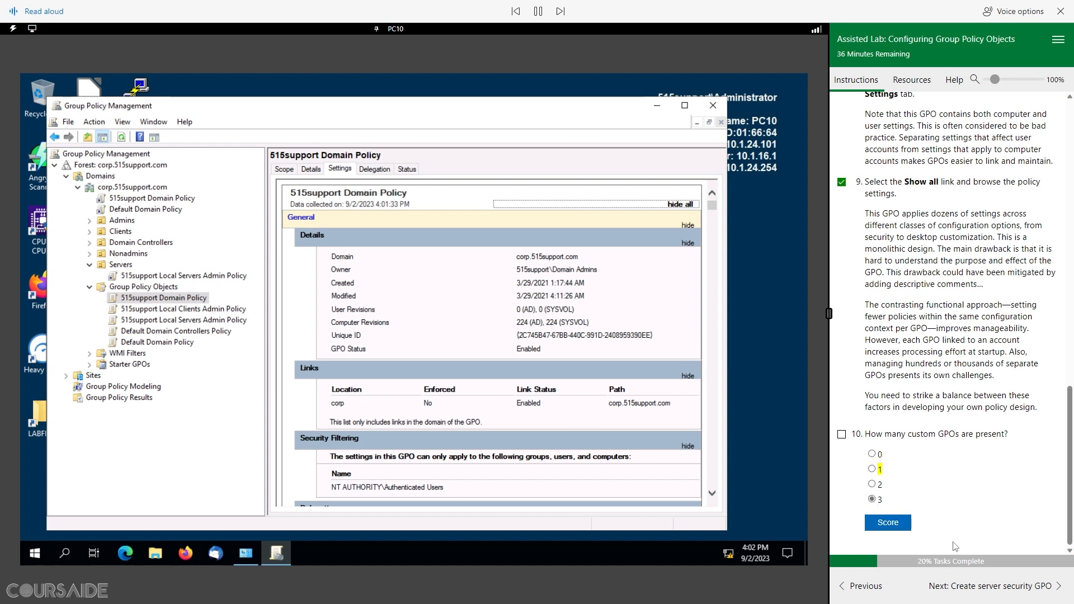
left_click(897, 523)
scroll(854, 417, "down", 1)
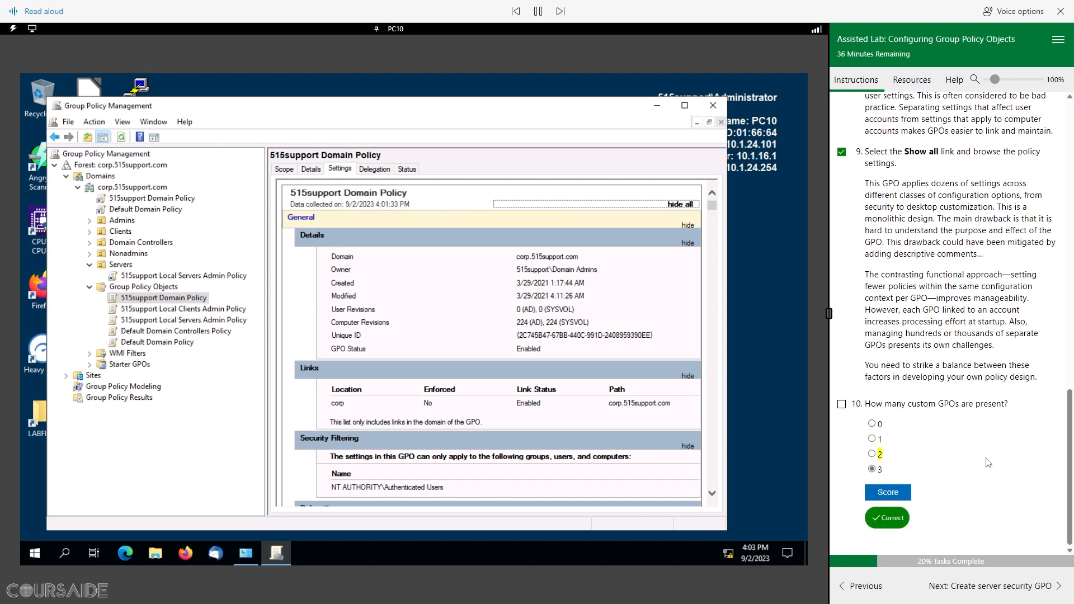
left_click(842, 405)
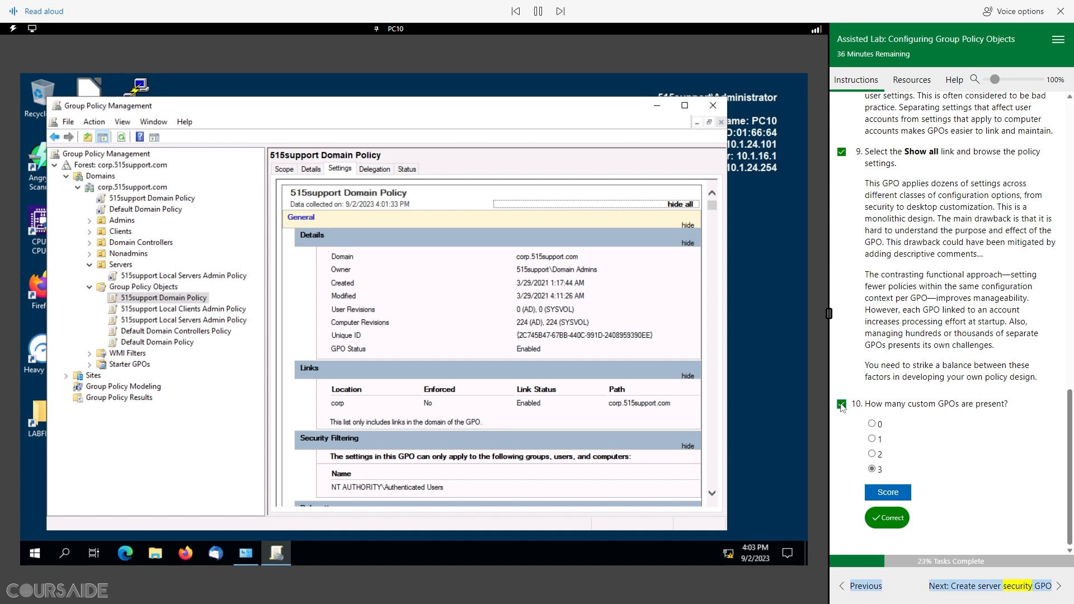
left_click(1019, 587)
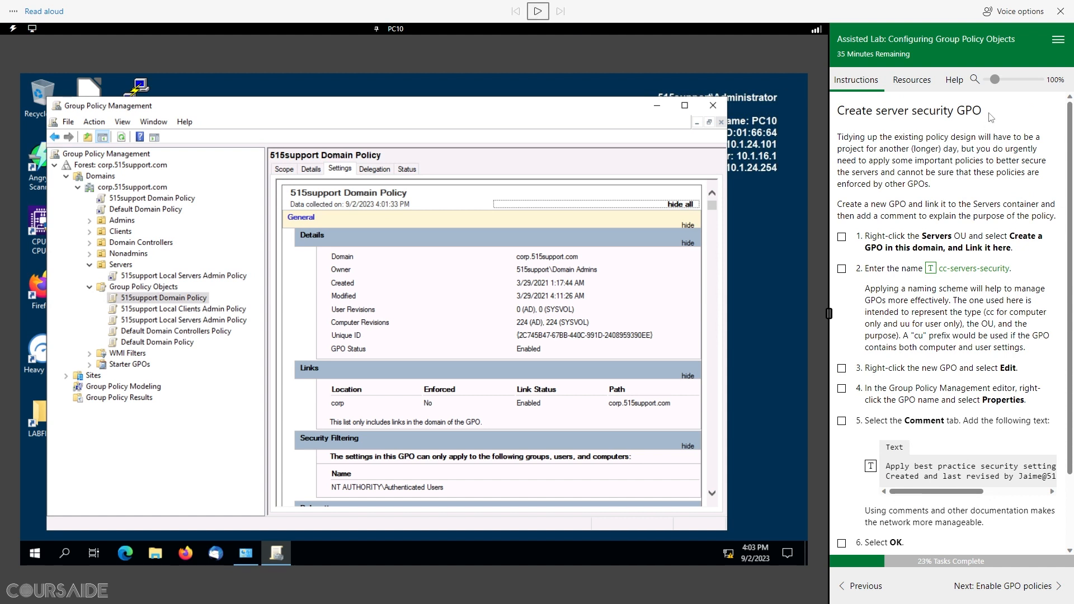
Step: Hear the Create server security GPO instructions read aloud, then view the Servers OU's inherited GPOs
left_click_drag(991, 117, 834, 111)
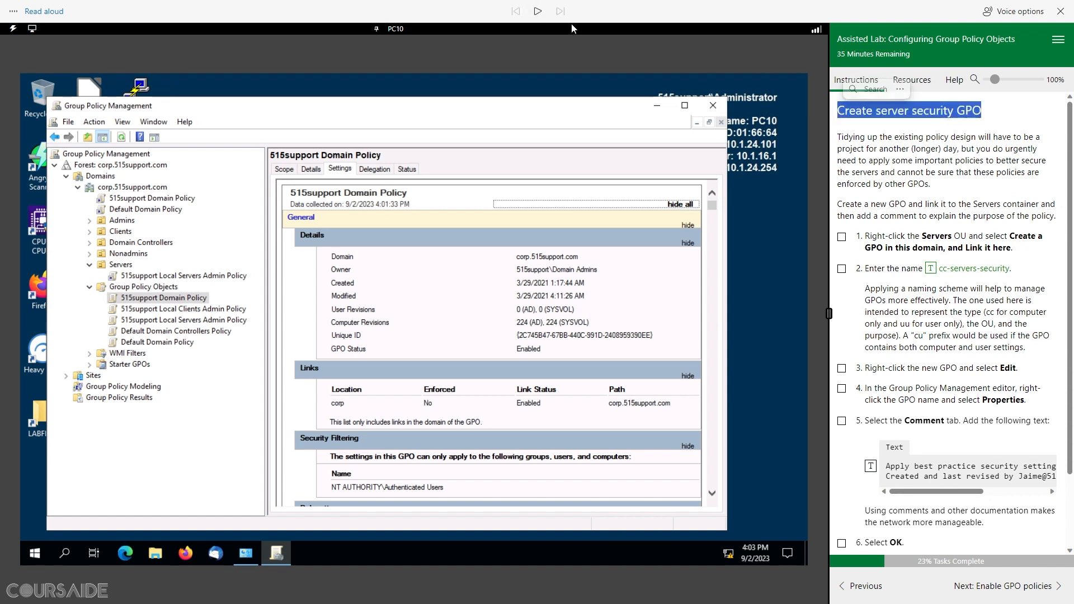
left_click(537, 11)
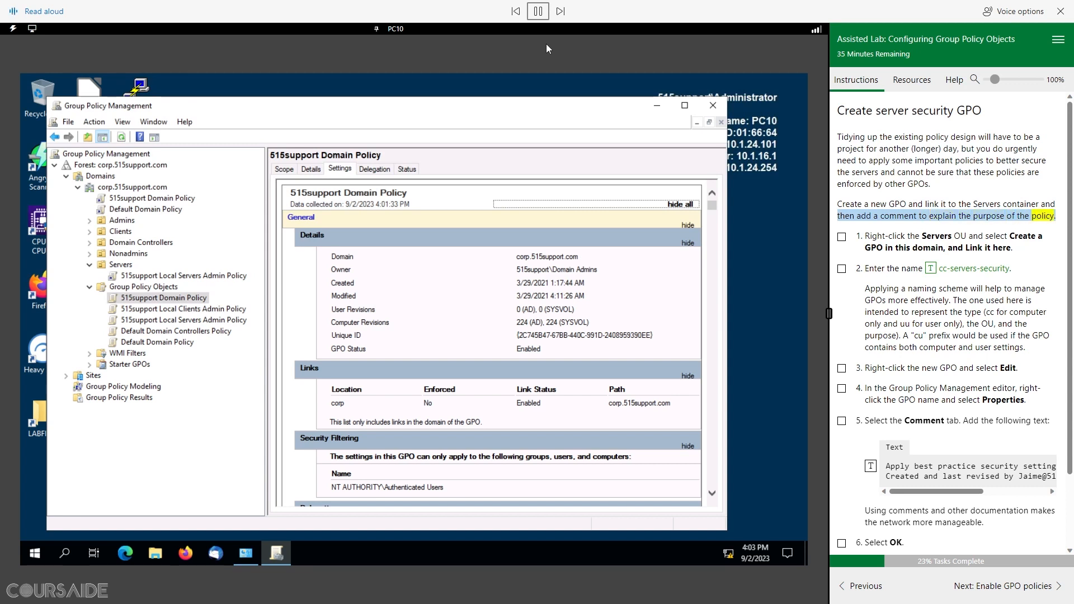
left_click(538, 11)
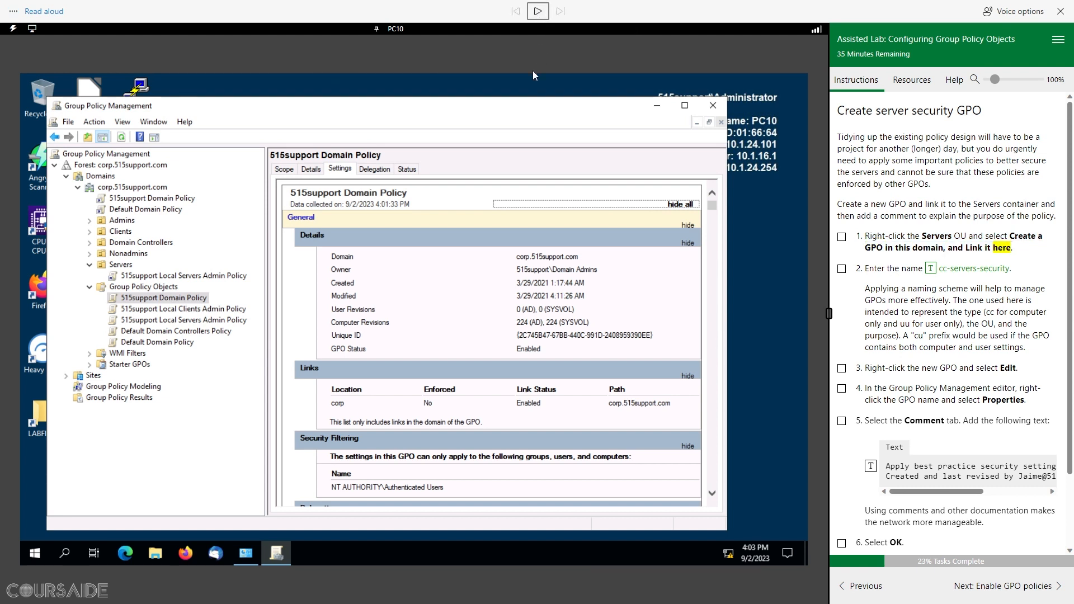
left_click(119, 266)
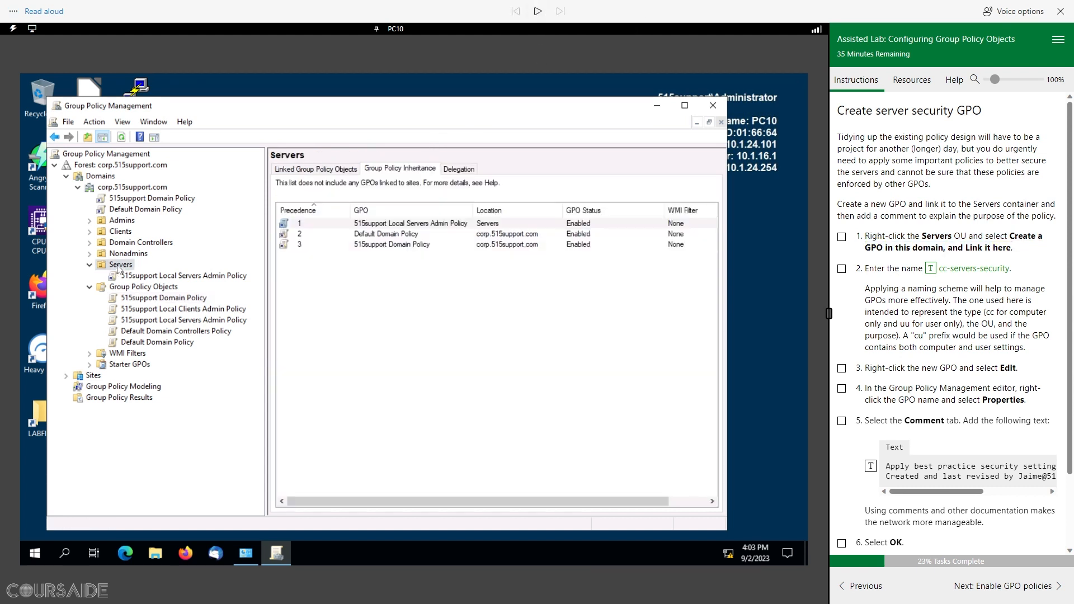
Step: Create the GPO cc-servers-security linked to the Servers OU and tick lab steps 1 and 2
right_click(118, 267)
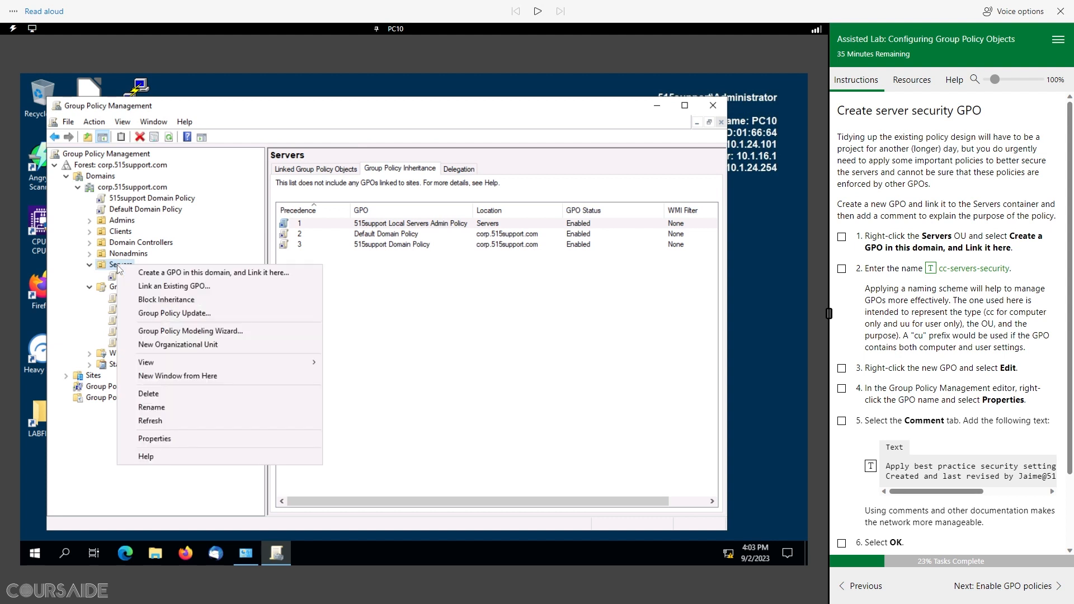
left_click(219, 273)
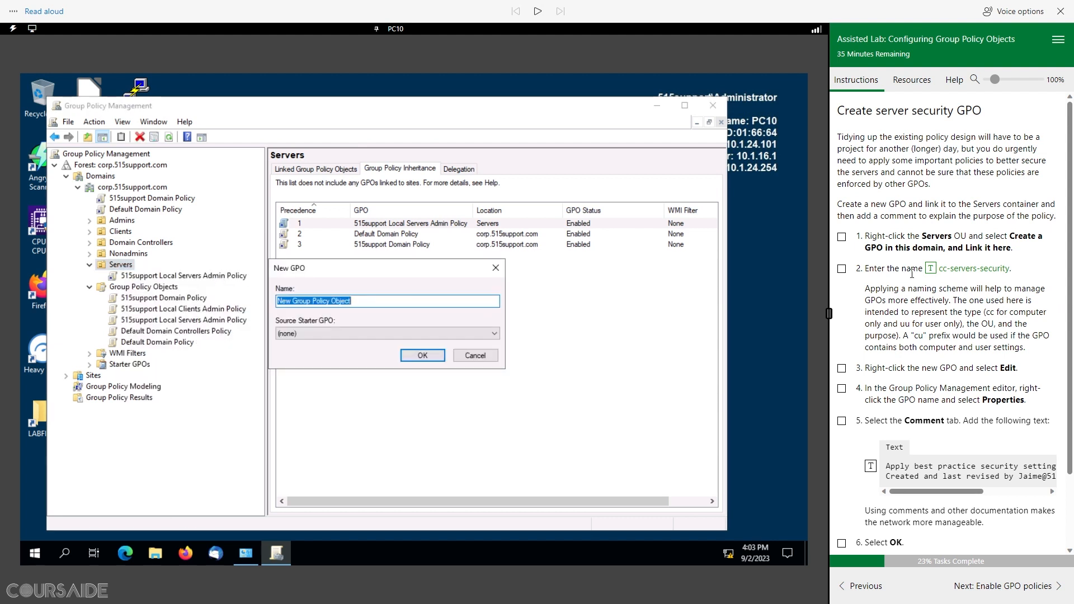
left_click(930, 270)
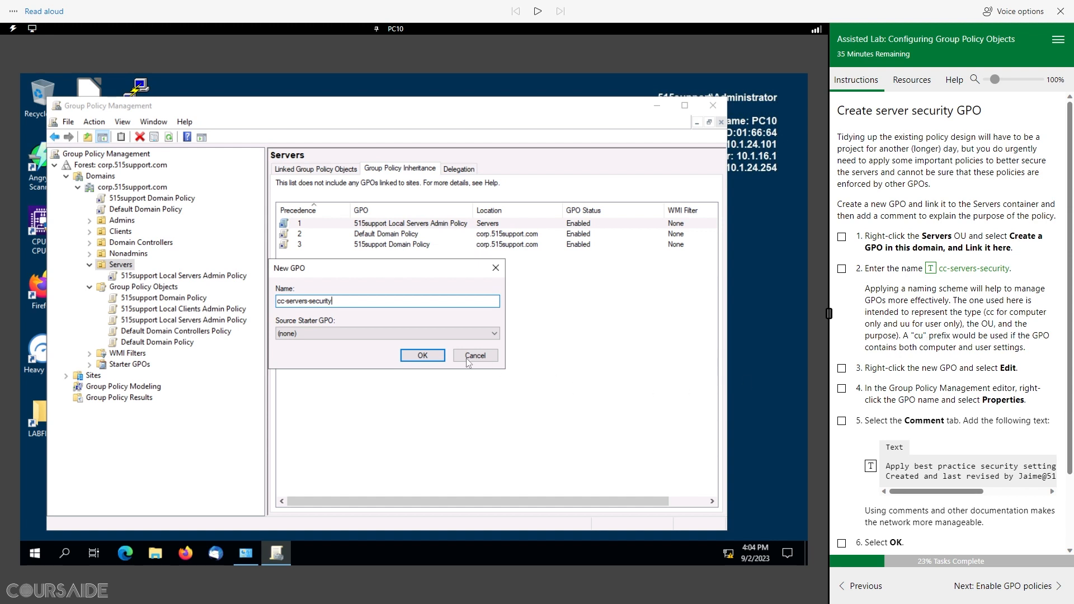
left_click(422, 355)
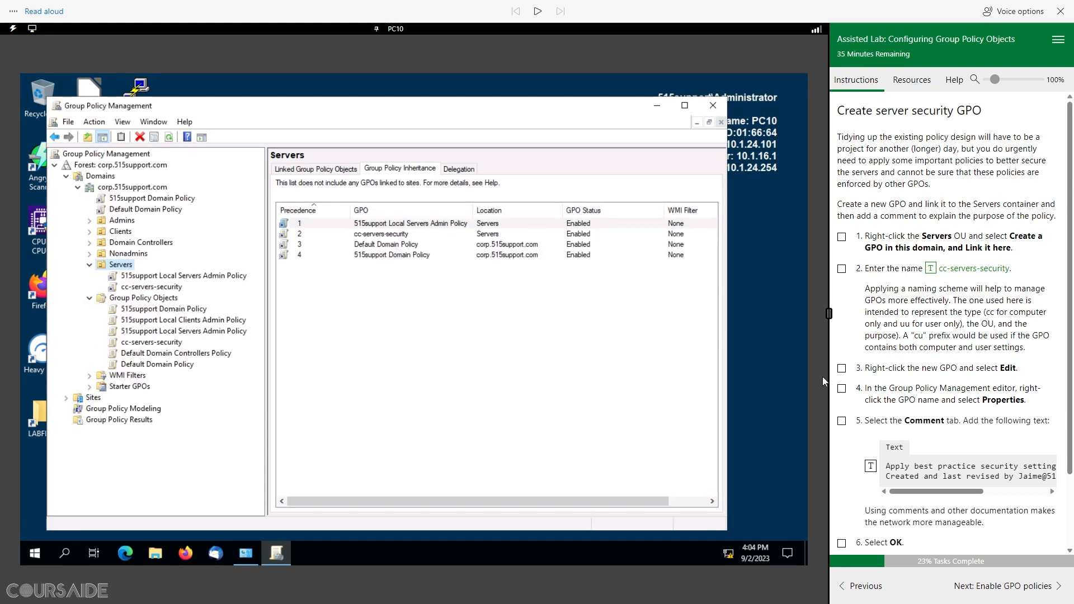
left_click(842, 269)
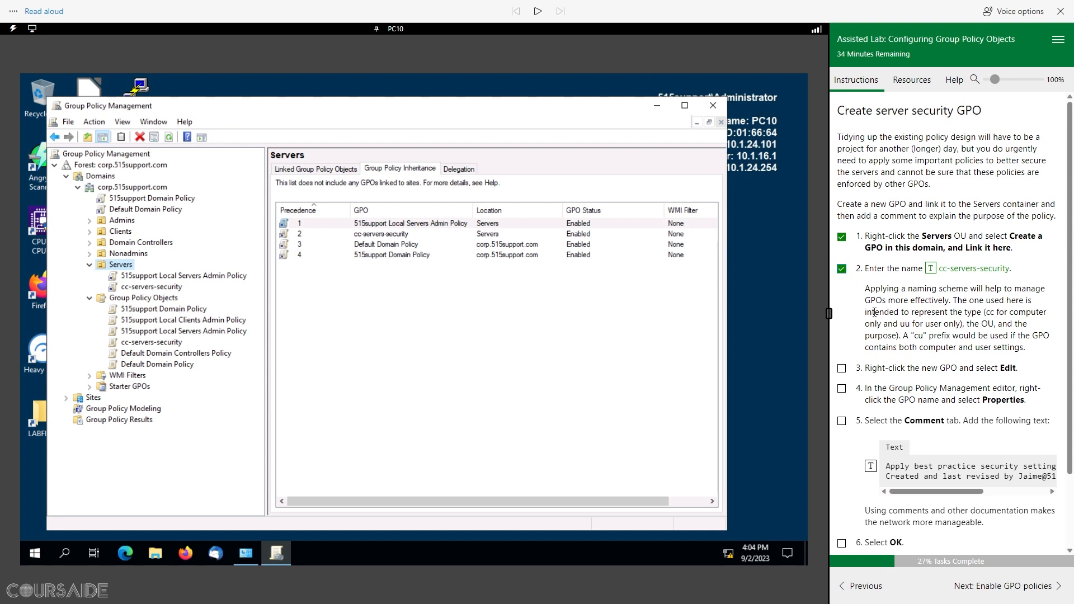
scroll(874, 312, "down", 1)
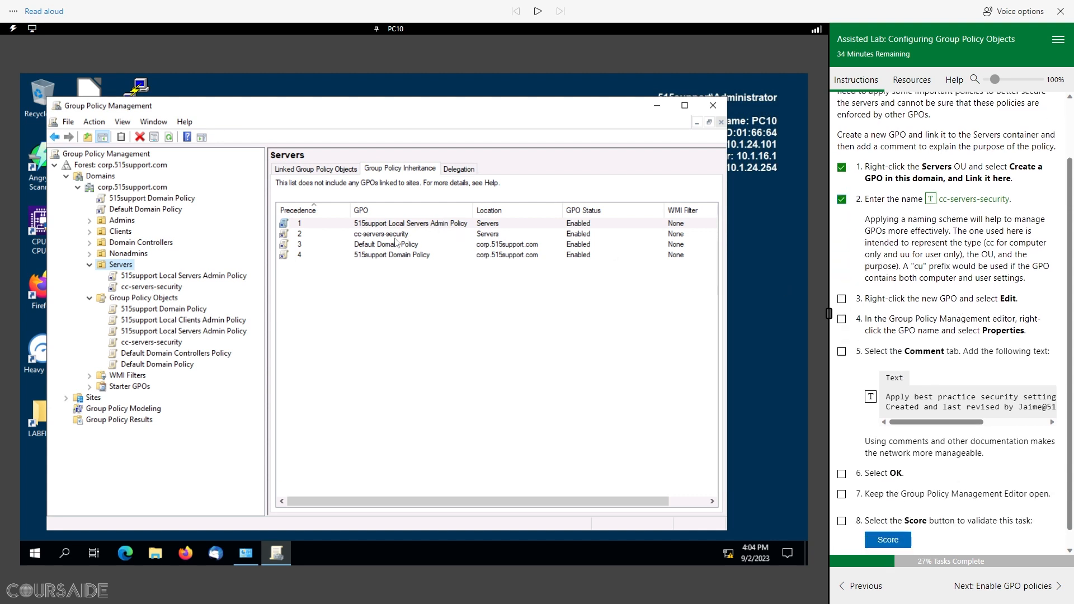
Step: Inspect the Local Servers Admin Policy and cc-servers-security links under Servers, dismissing the link warnings
left_click(369, 236)
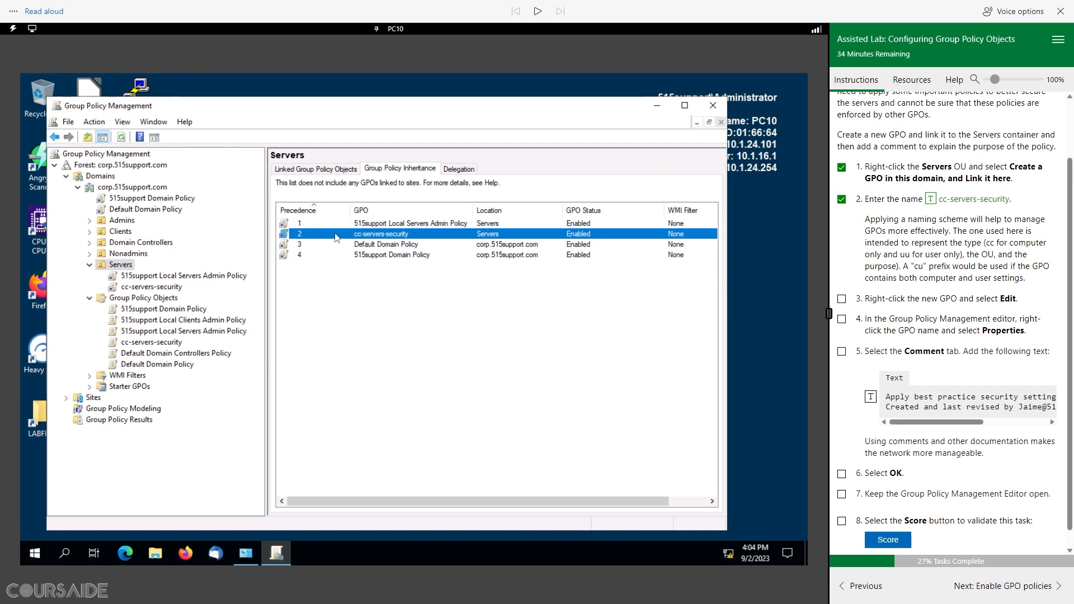
left_click(196, 277)
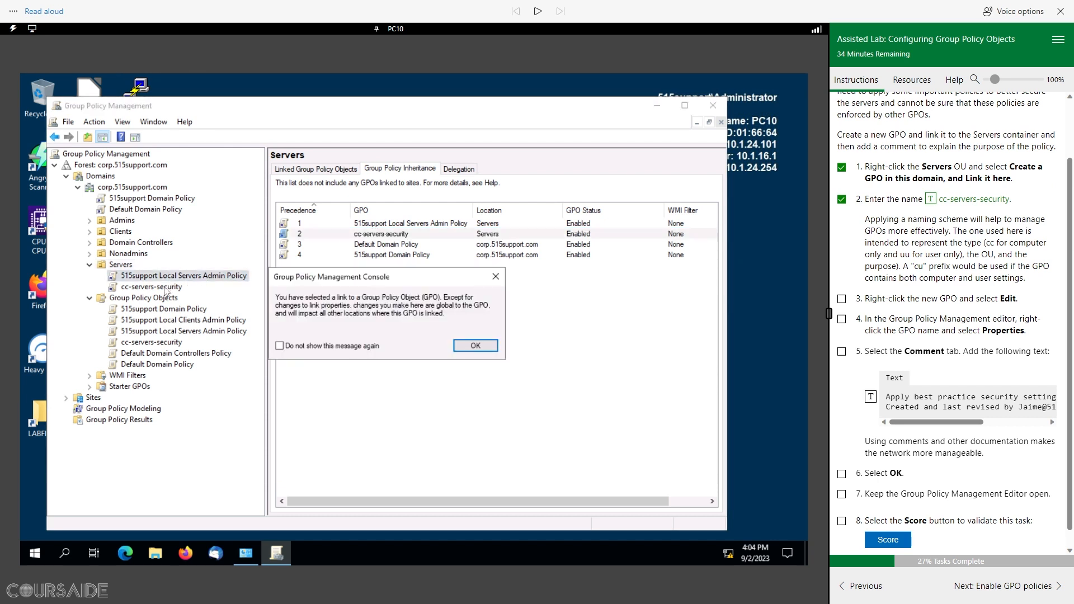
left_click(495, 277)
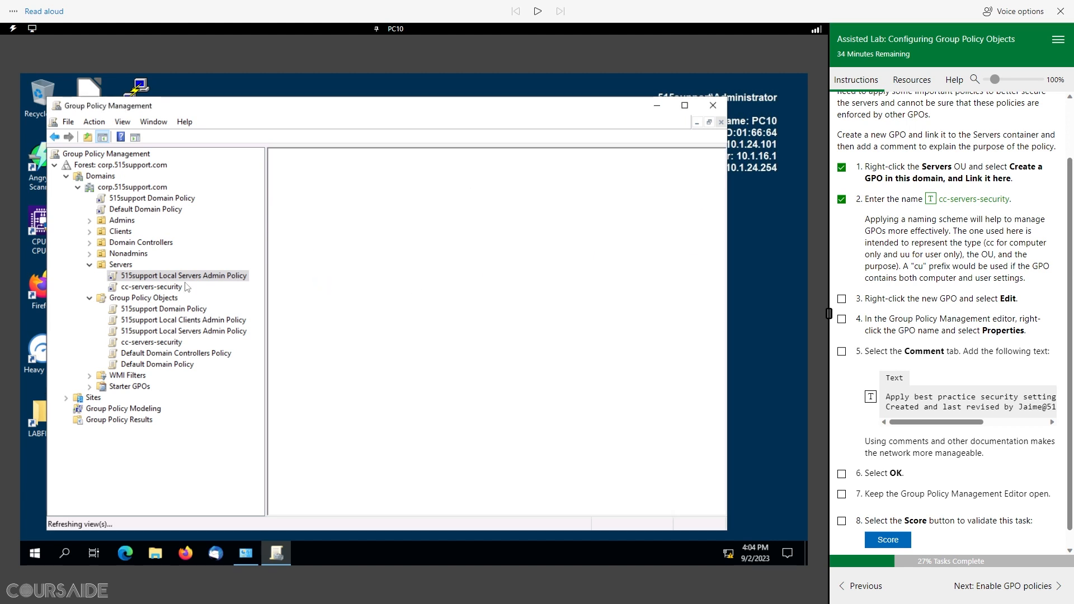
left_click(154, 288)
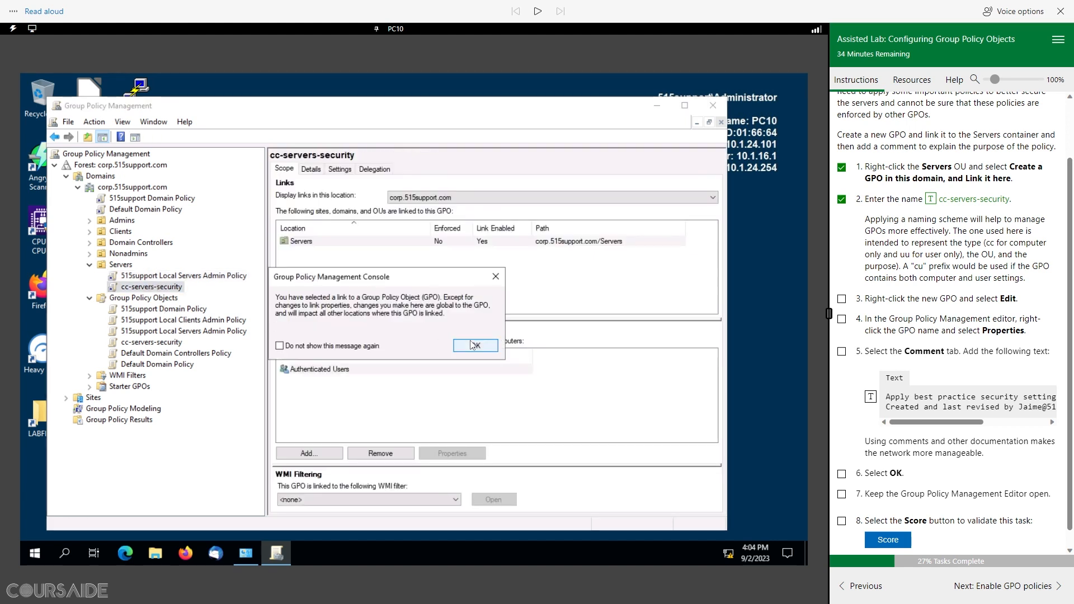
left_click(474, 345)
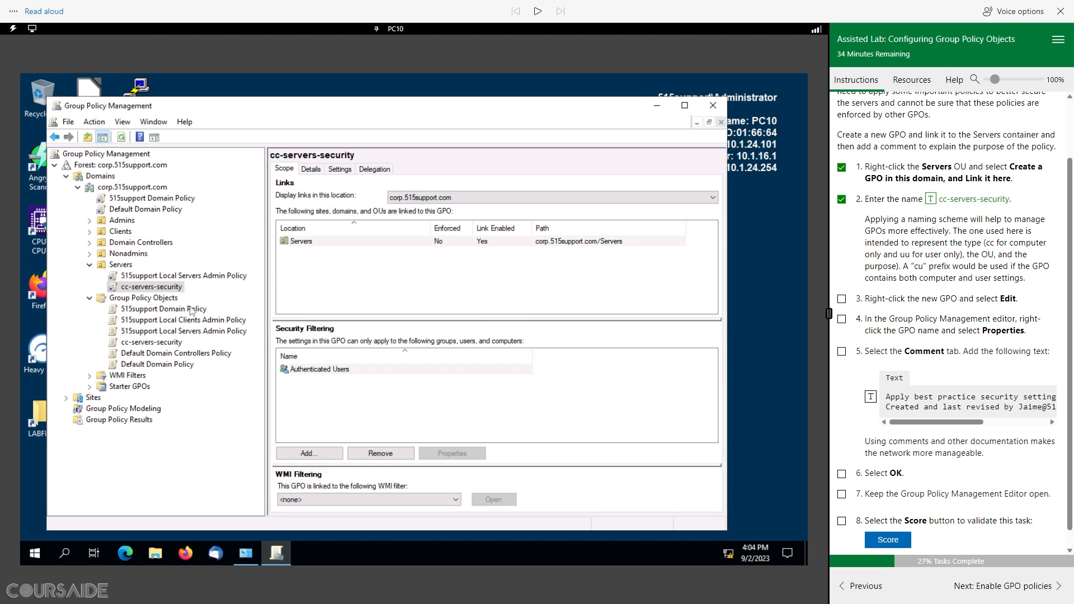
right_click(148, 288)
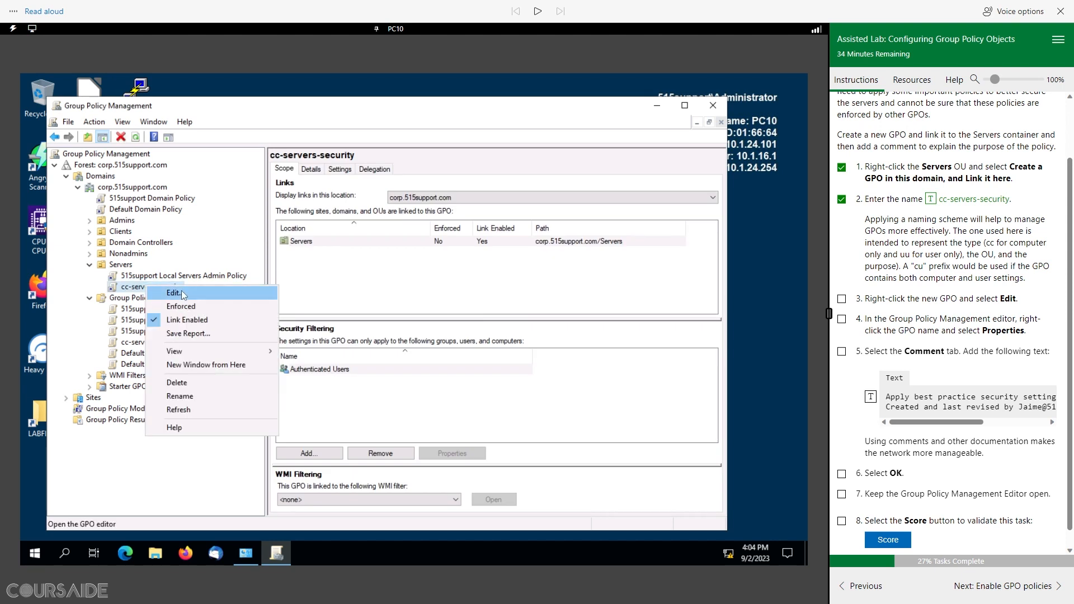
Step: Open cc-servers-security in the Group Policy Management Editor and tick lab step 3
left_click(181, 292)
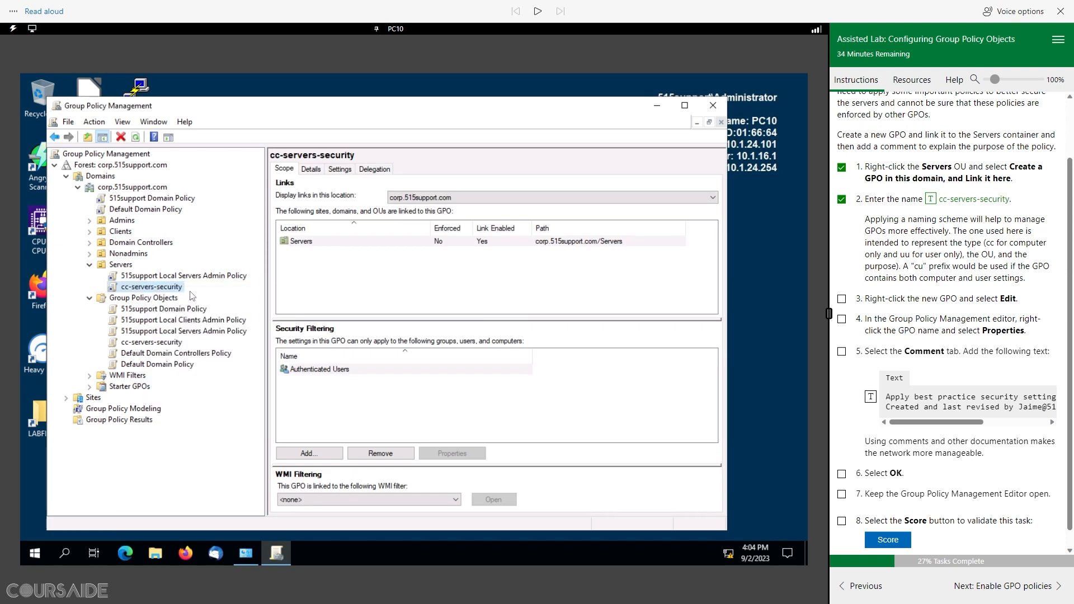
left_click(841, 300)
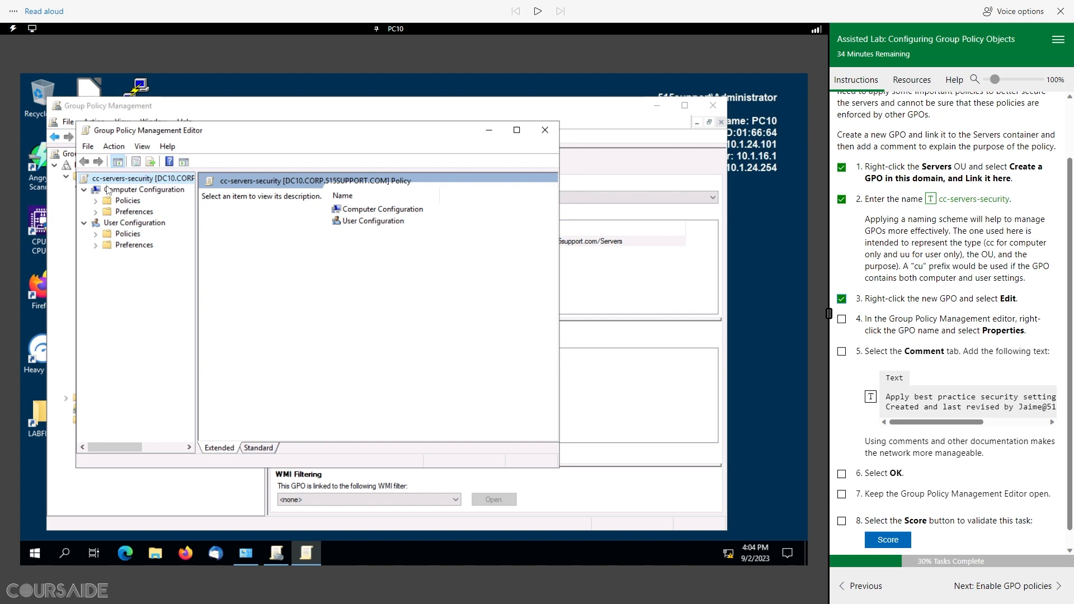
Step: Give cc-servers-security the comment 'Apply best practice security settings to computer objects', ticking step 4
right_click(133, 180)
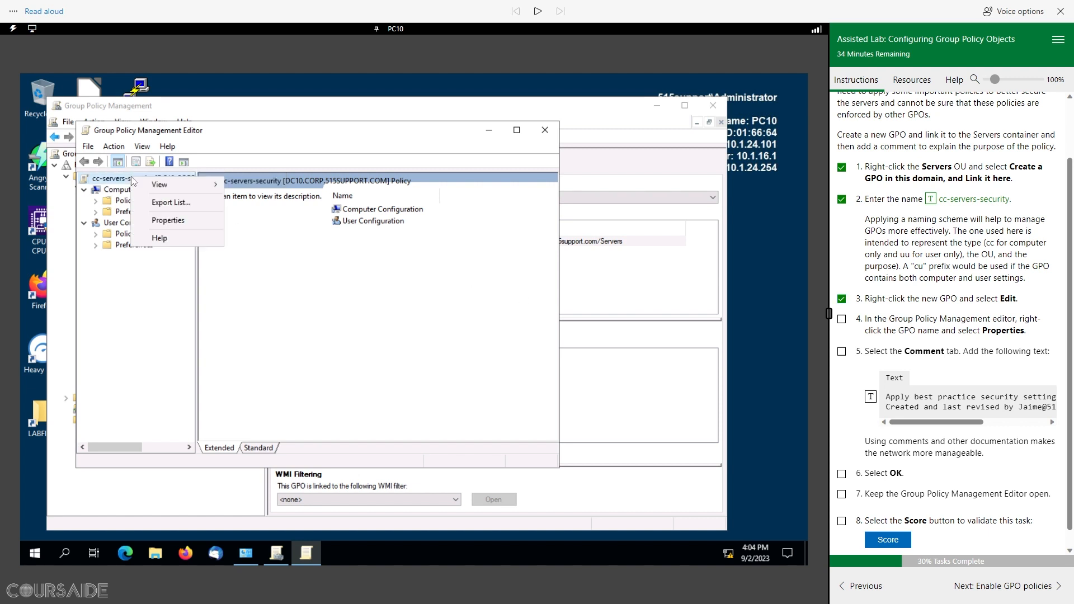
left_click(181, 221)
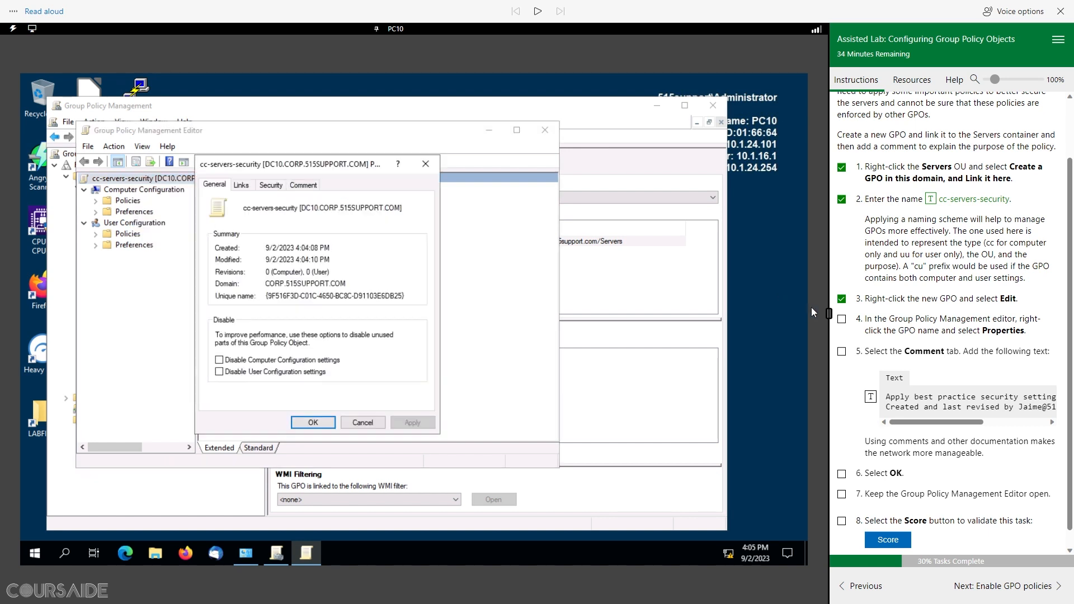
left_click(842, 320)
scroll(950, 350, "down", 1)
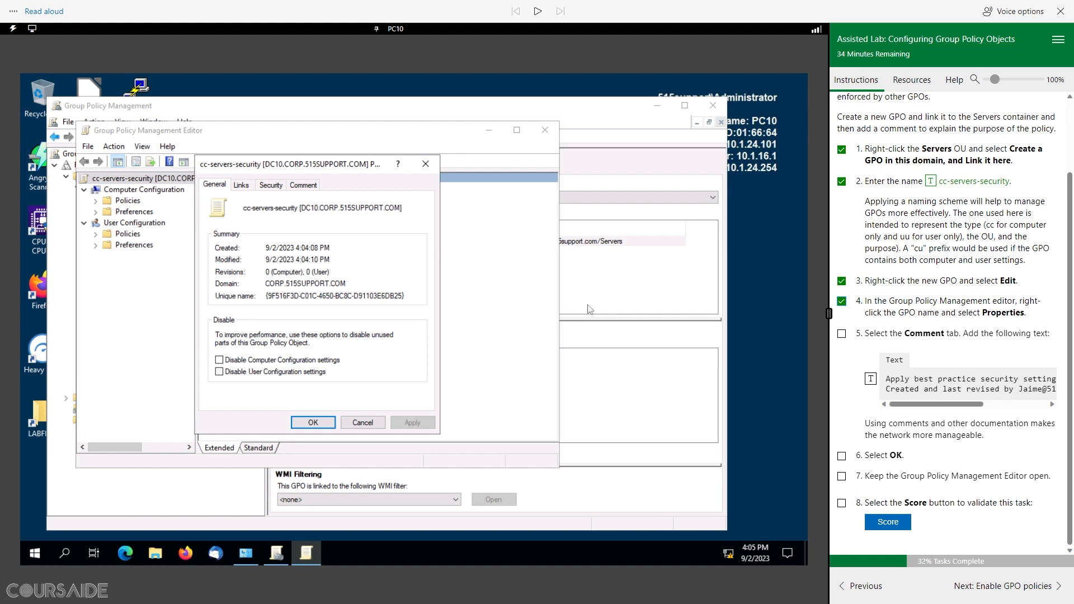
left_click(310, 186)
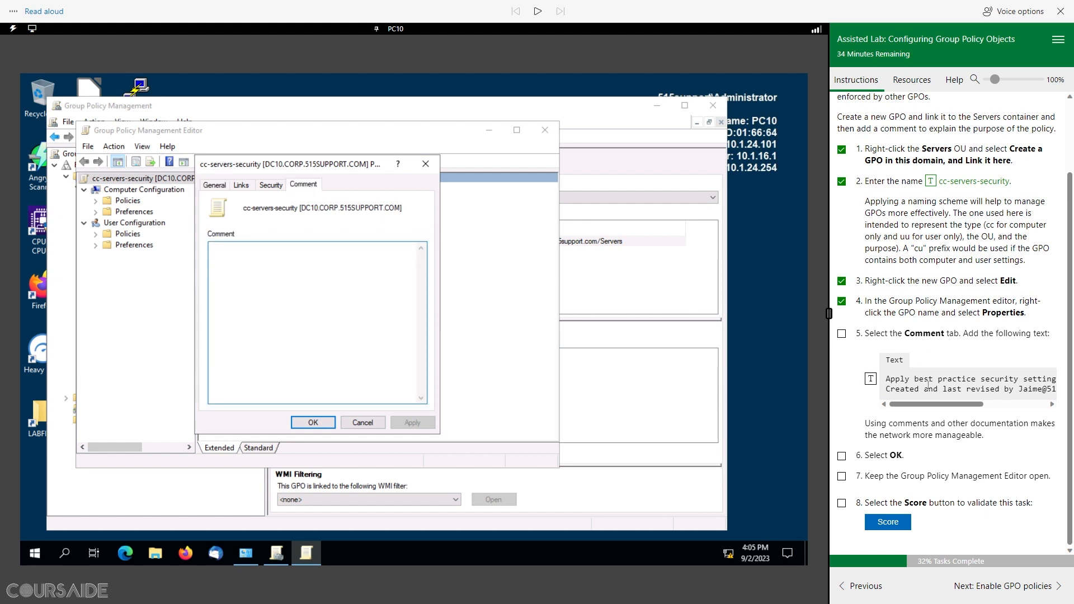
left_click(871, 379)
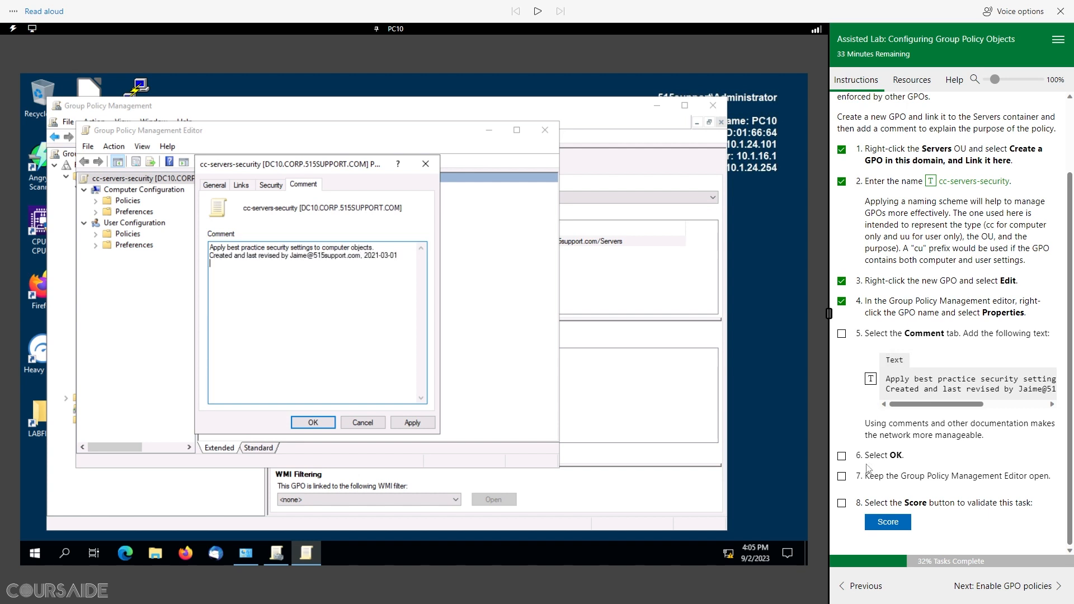
left_click(313, 423)
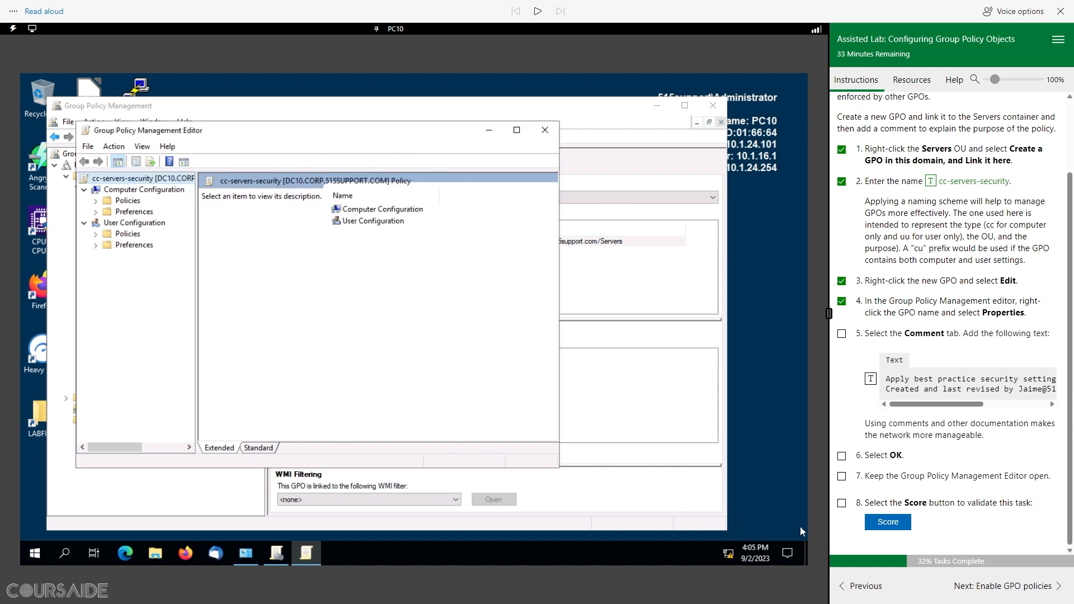
Step: Score the GPO creation task as complete and advance to Enable GPO policies
left_click(900, 522)
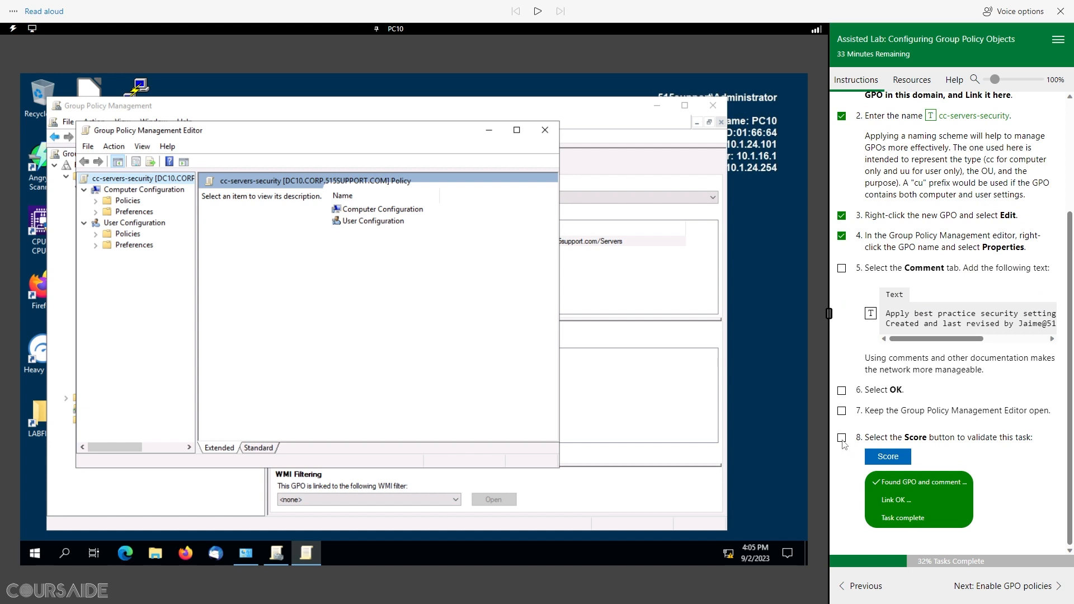
left_click(1015, 587)
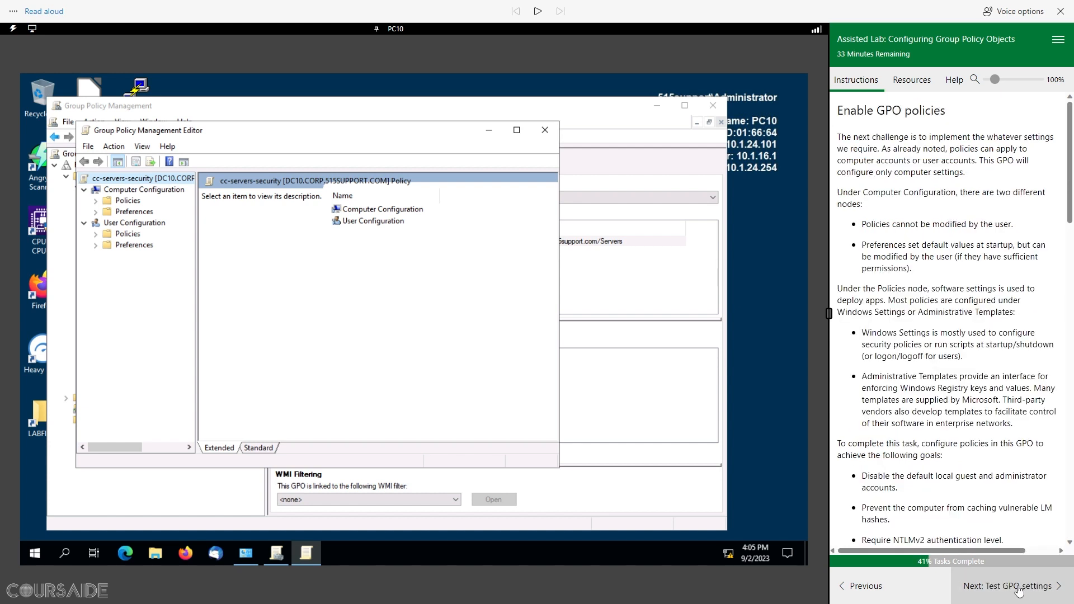
Step: Start Read aloud on the Enable GPO policies instructions from the selected heading
left_click(538, 12)
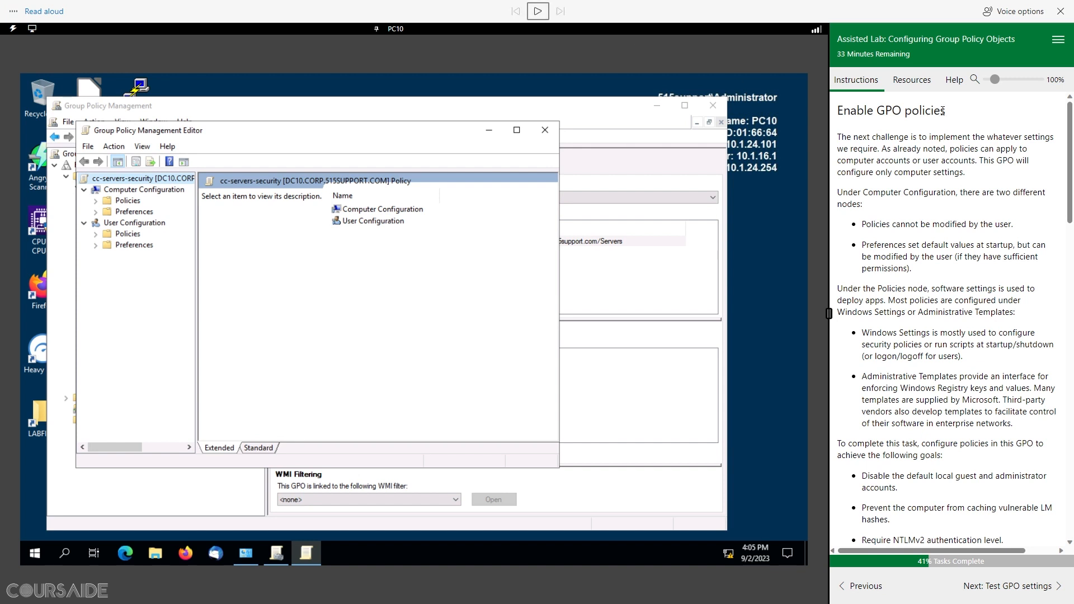
left_click_drag(944, 111, 836, 112)
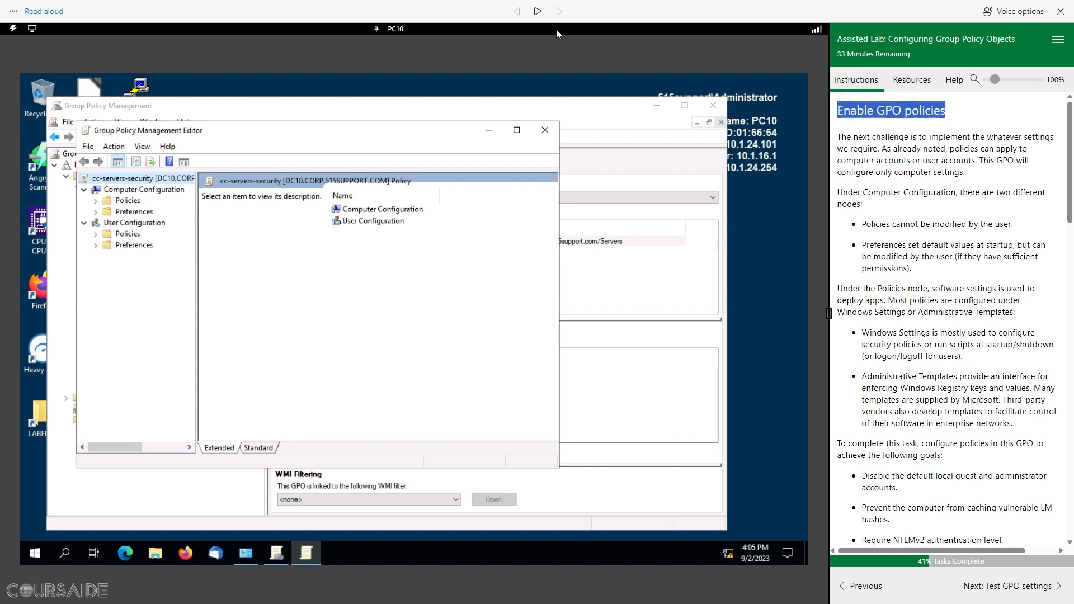
left_click(540, 13)
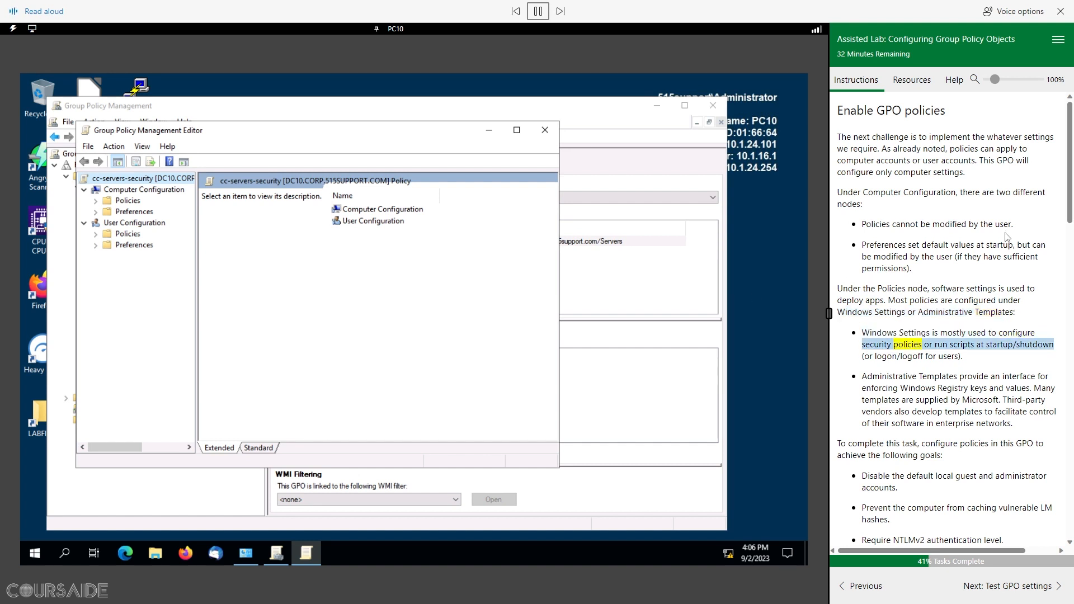
Step: Scroll to the policy goals list, including disabling SMBv1, and pause the narration
scroll(1005, 235, "down", 1)
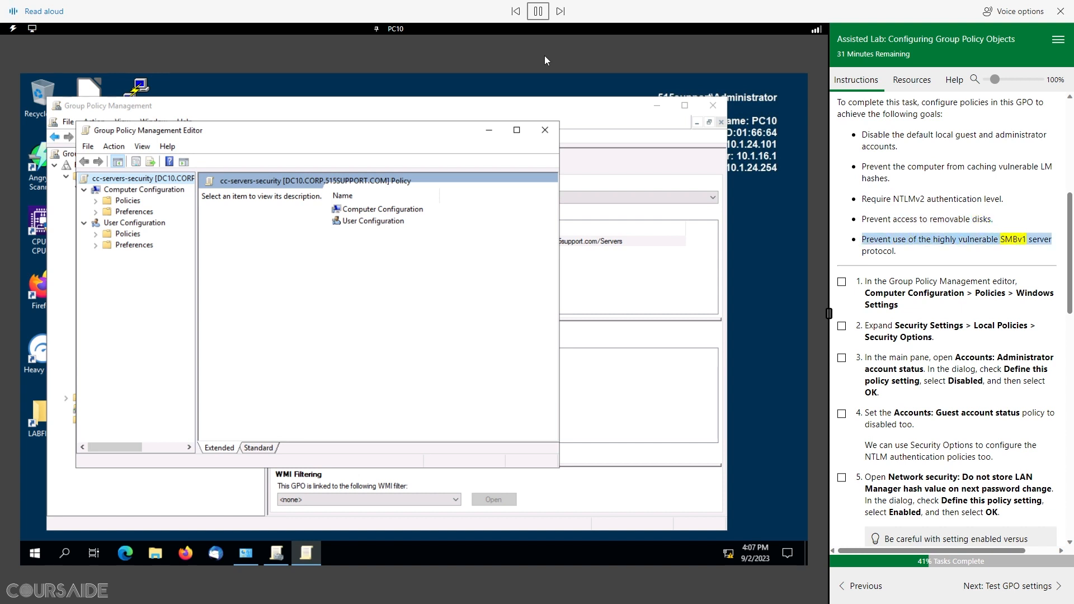
left_click(539, 12)
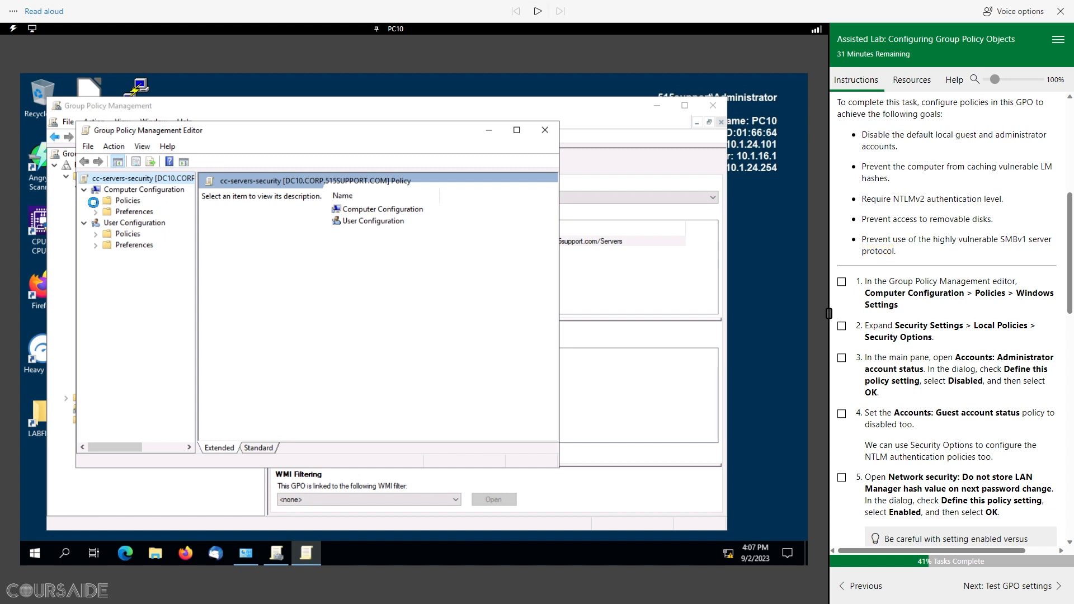
Step: Expand Computer Policies > Windows Settings, enlarge the tree pane and editor window, and tick step 1
left_click(95, 202)
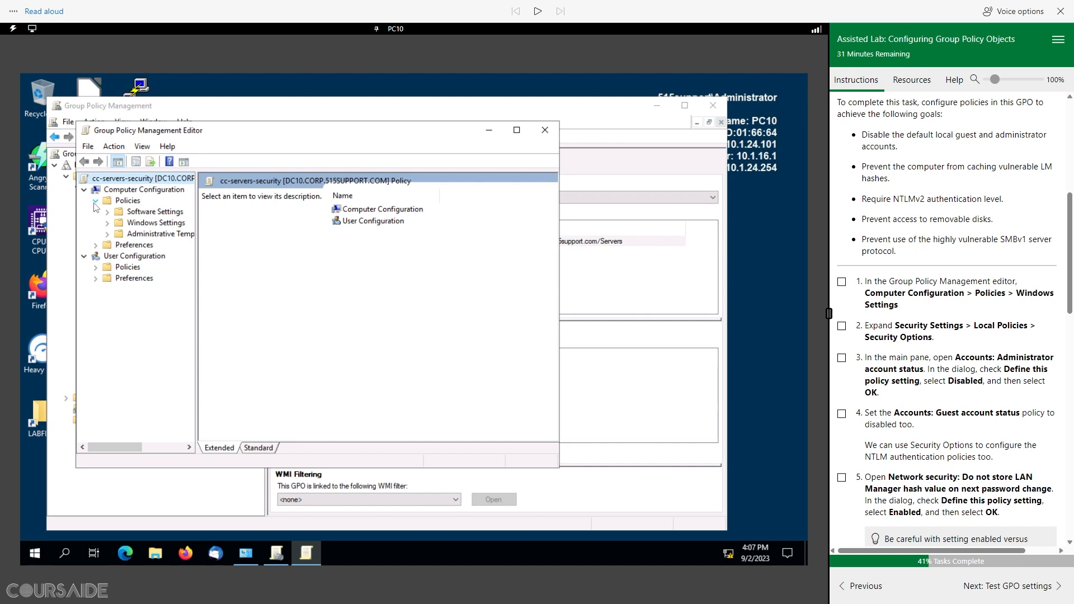
left_click(107, 222)
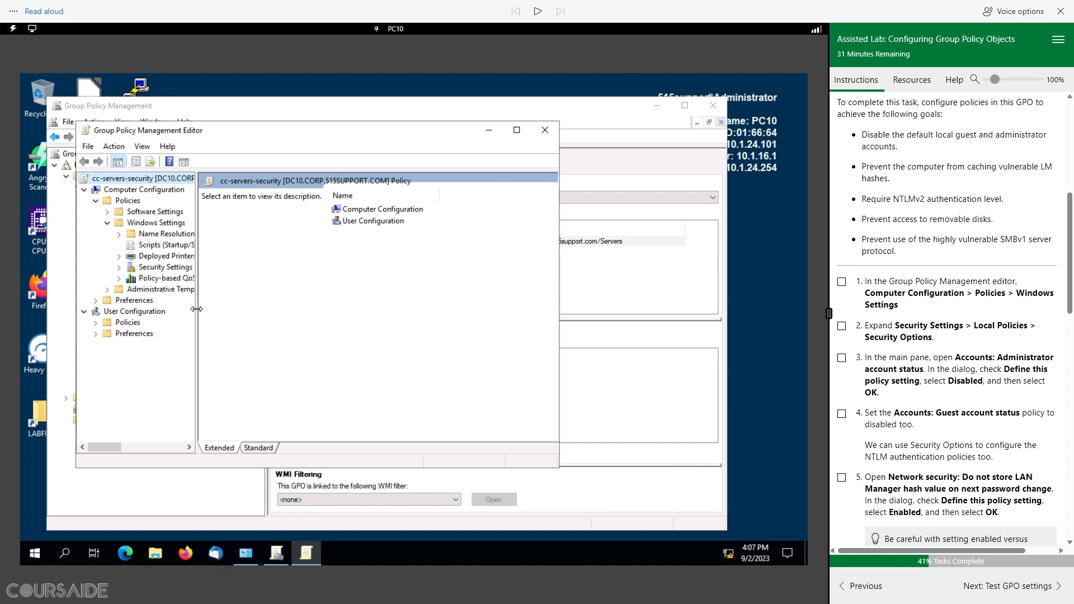
left_click_drag(197, 308, 271, 316)
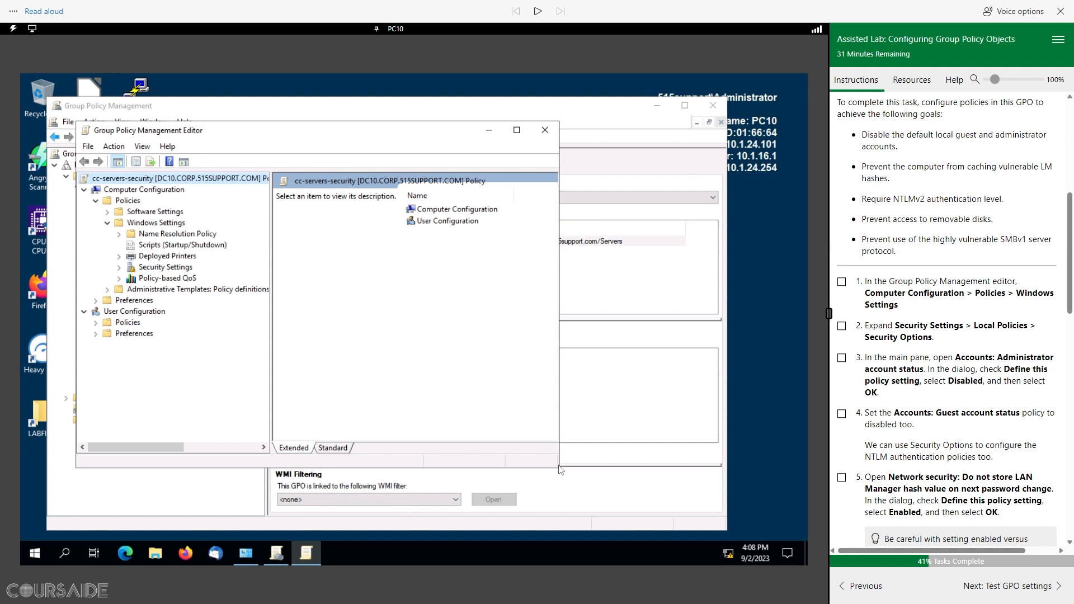
left_click_drag(560, 469, 621, 532)
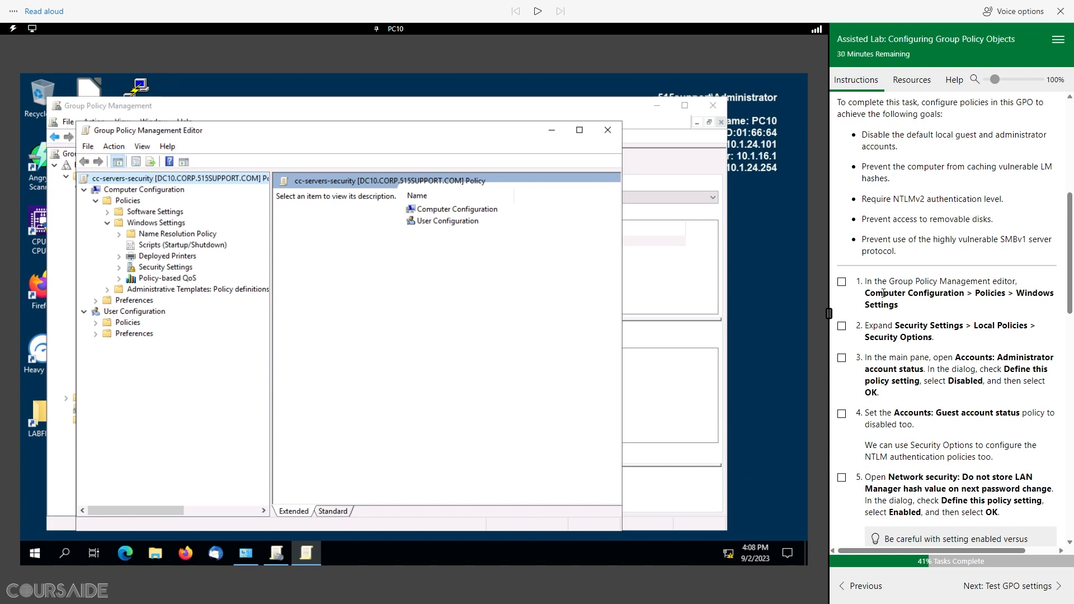
left_click(842, 282)
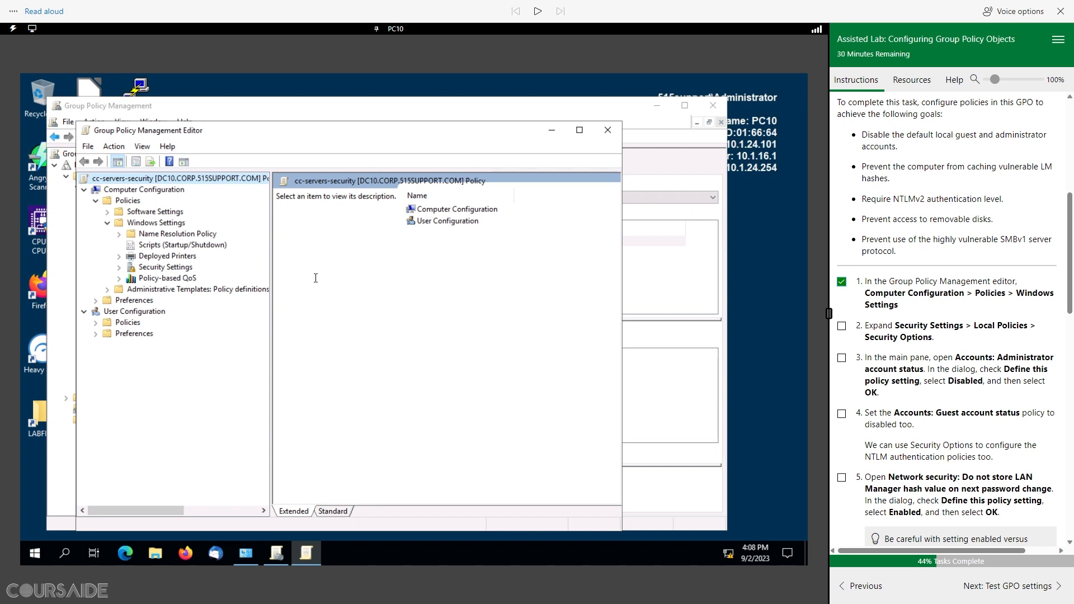
Step: Drill into Security Settings > Local Policies > Security Options, all policies Not Defined
left_click(119, 268)
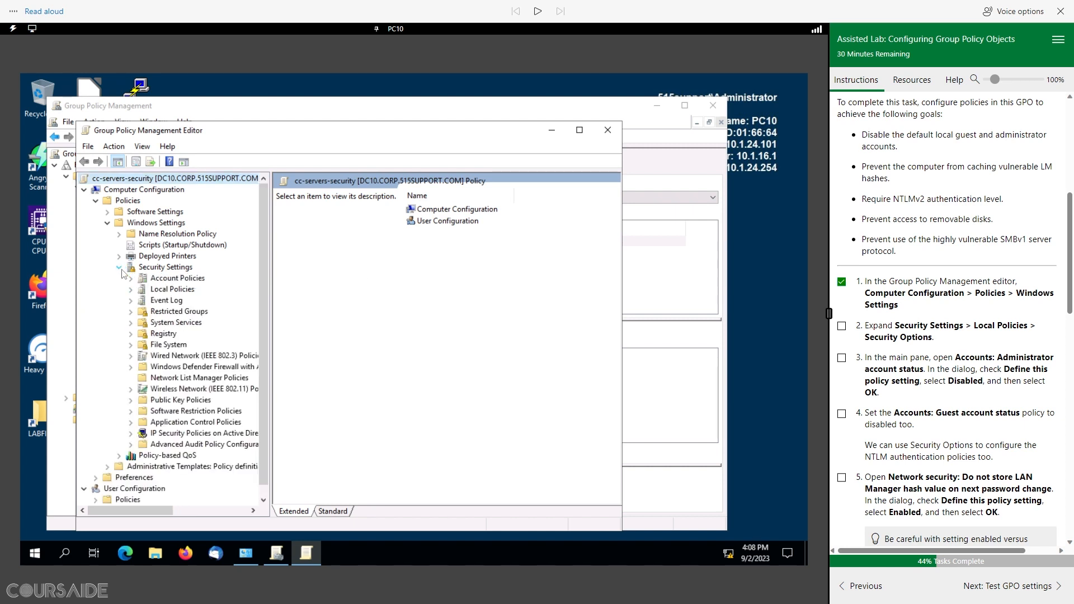
left_click(131, 289)
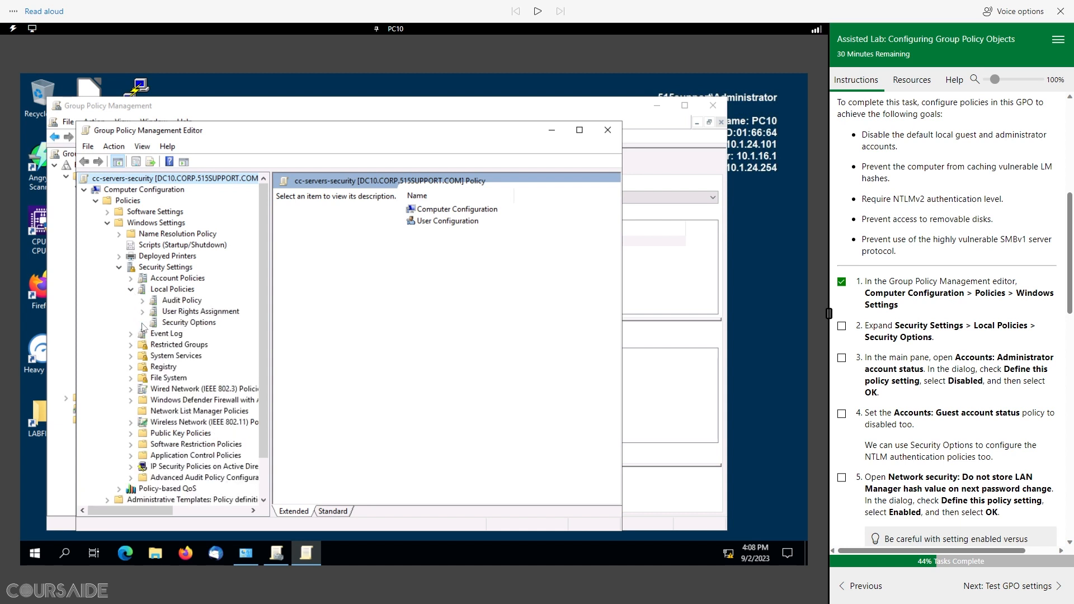
left_click(168, 323)
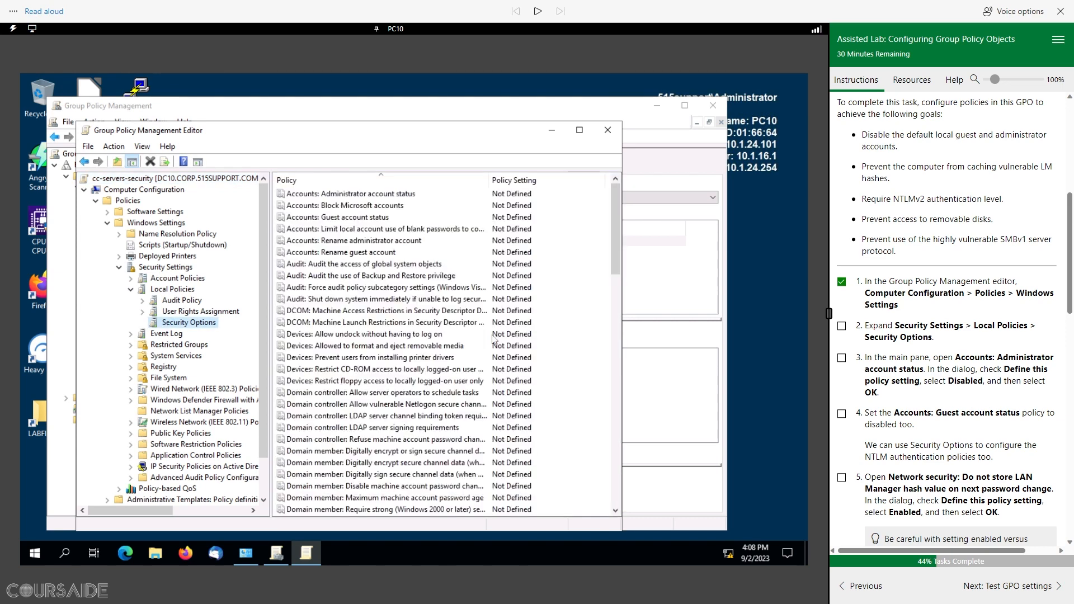
Step: Define Accounts: Administrator account status as Disabled in cc-servers-security and tick lab steps 2 and 3
left_click(842, 326)
scroll(1005, 351, "down", 3)
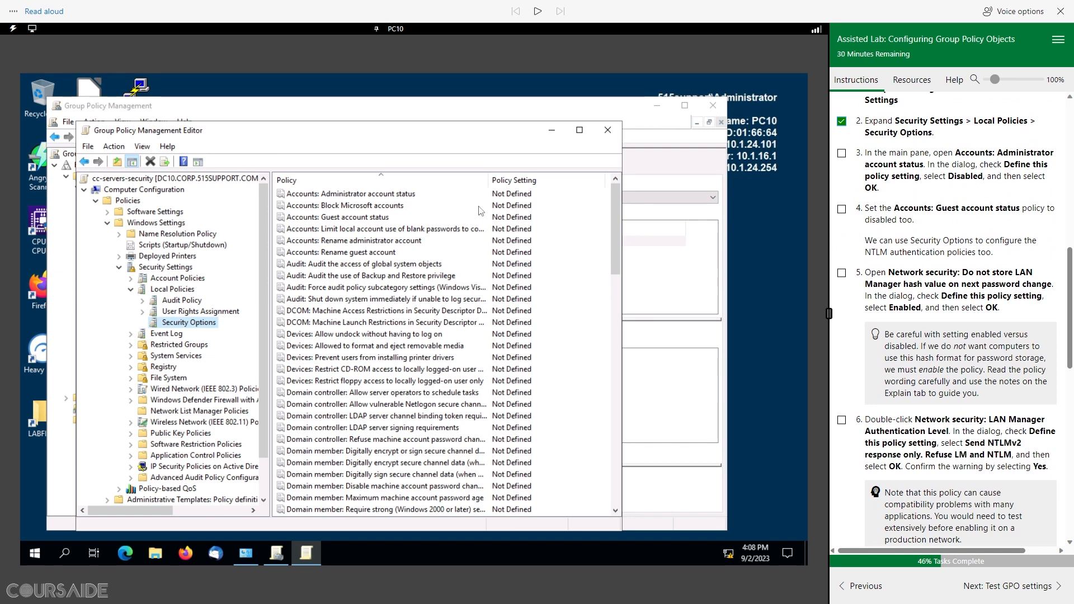
left_click(369, 194)
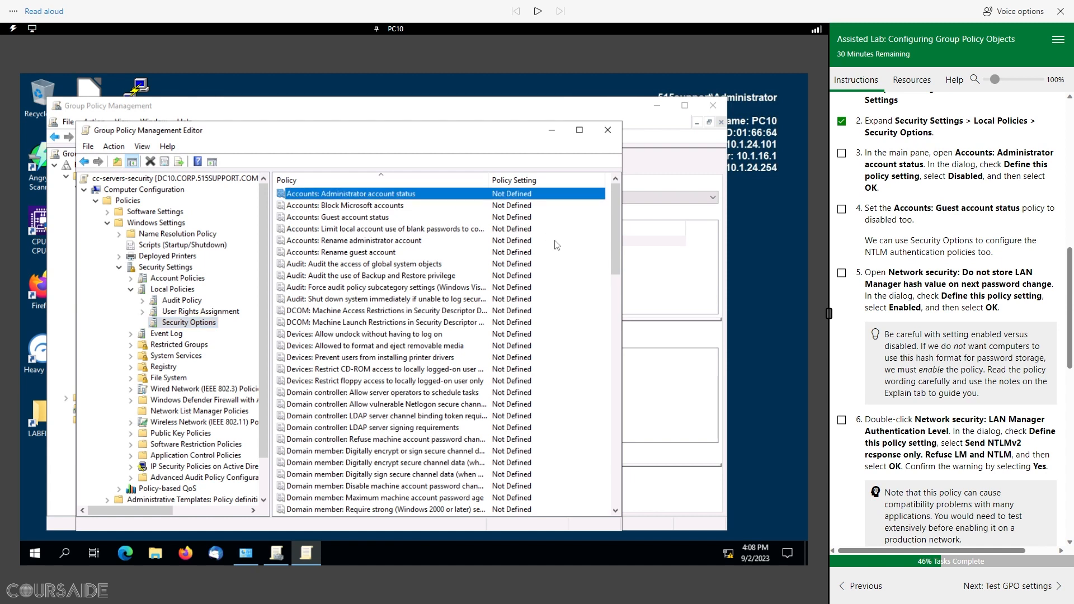
double_click(384, 196)
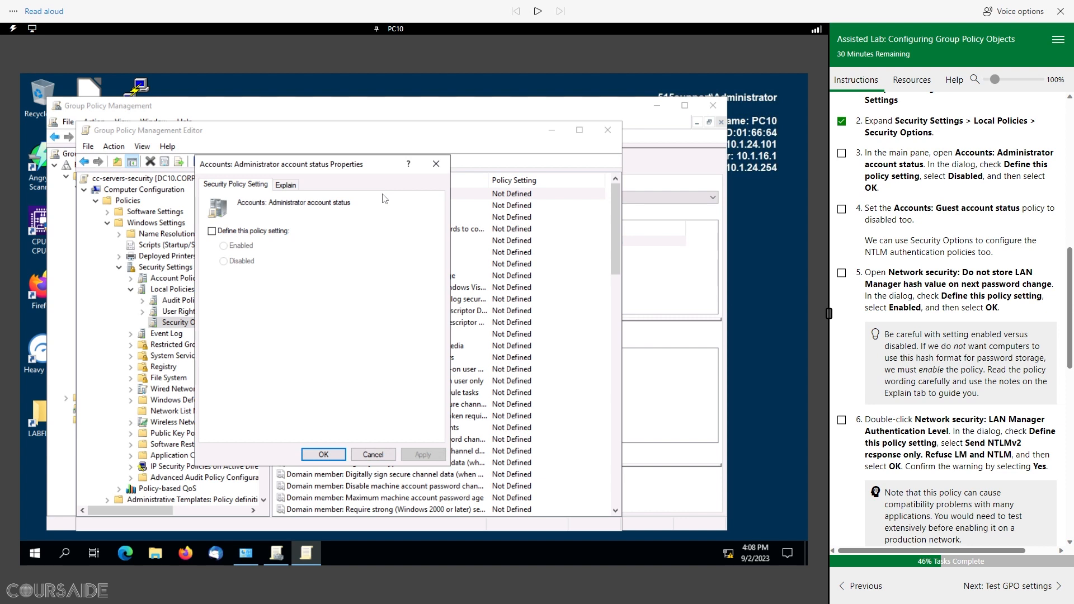
left_click(211, 231)
left_click(224, 261)
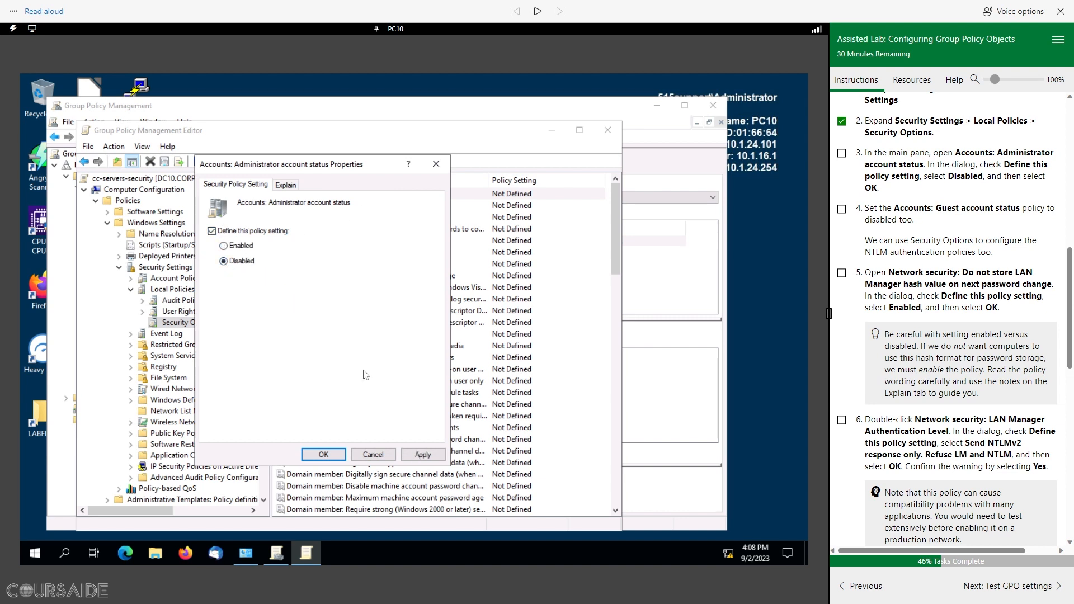
left_click(322, 454)
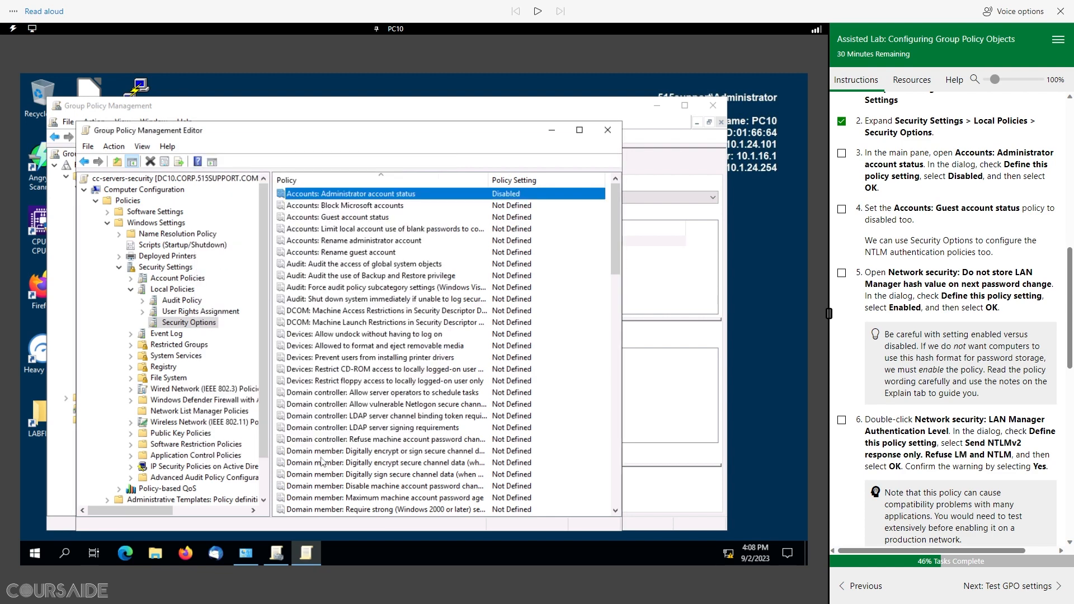
left_click(842, 153)
left_click(367, 219)
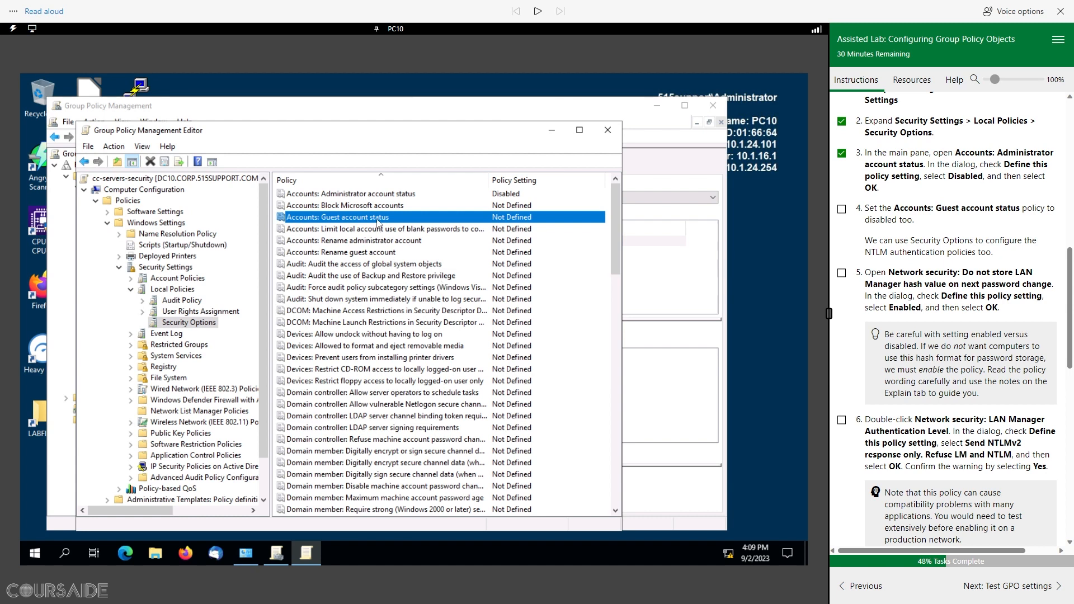
Step: Define Accounts: Guest account status as Disabled and tick step 4
double_click(378, 220)
left_click(212, 231)
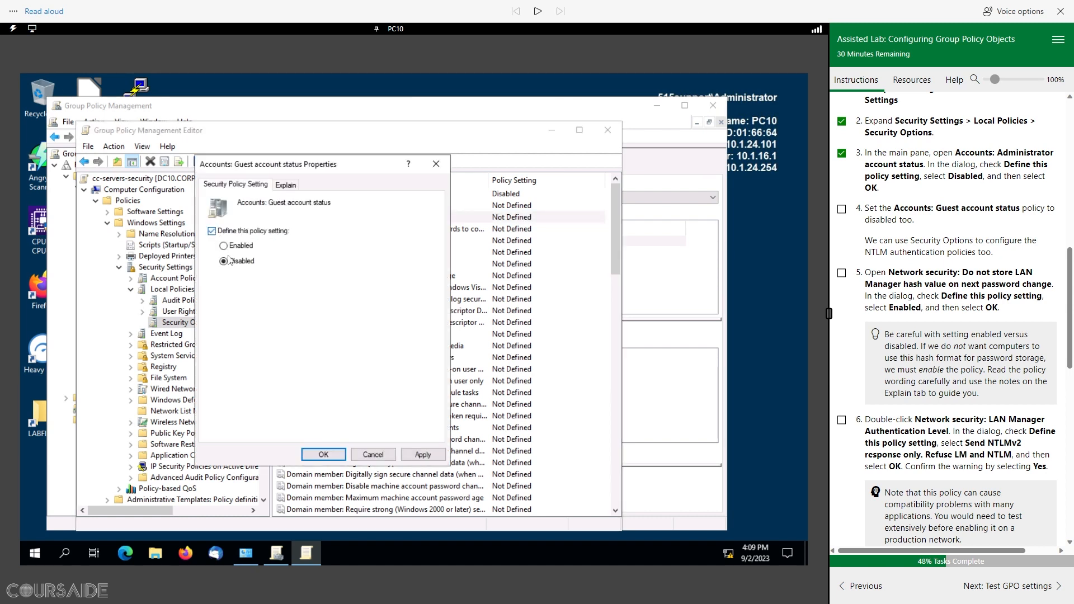
left_click(226, 261)
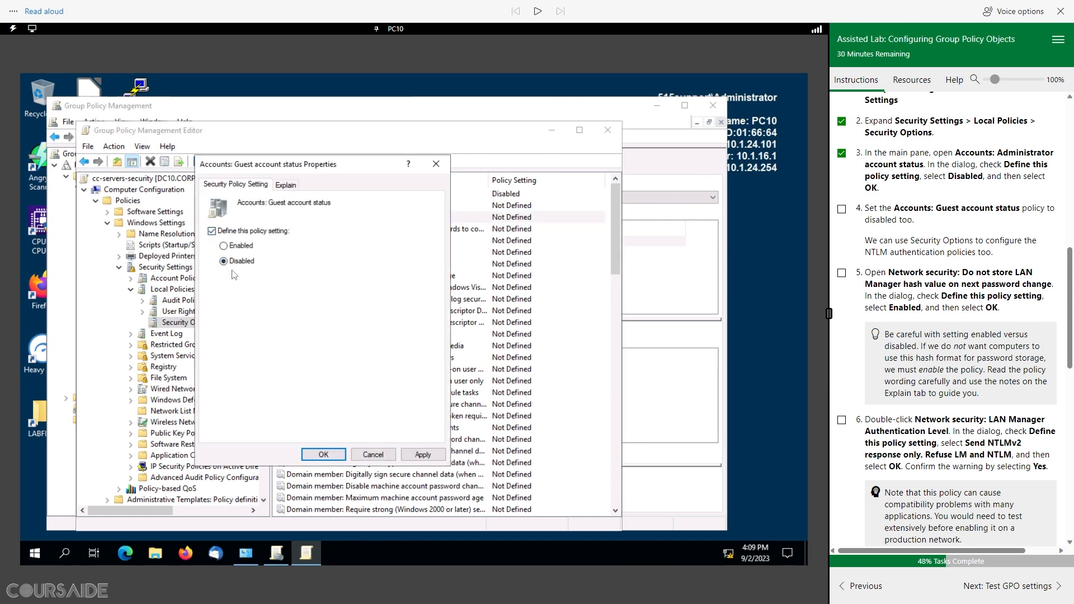
left_click(324, 454)
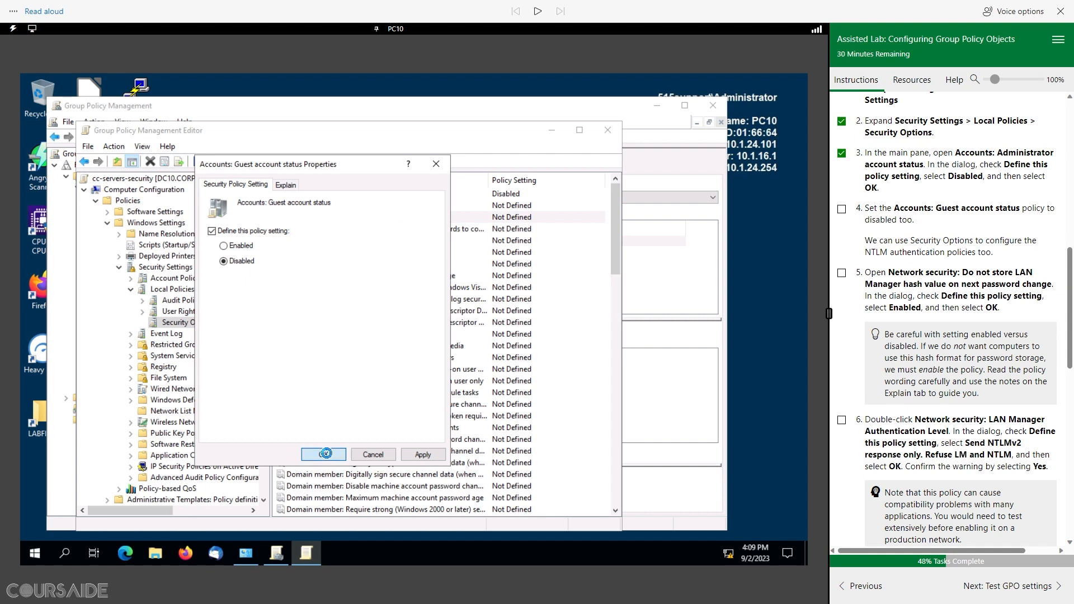
left_click(842, 210)
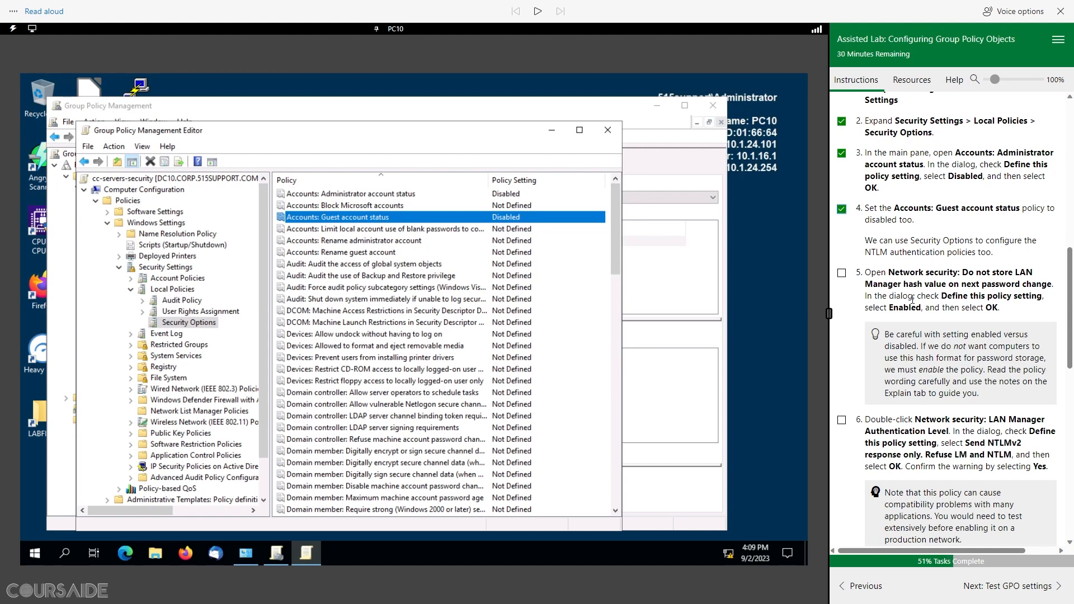
Step: Move down to the Network security policies and select the LAN Manager hash storage policy
scroll(912, 299, "down", 2)
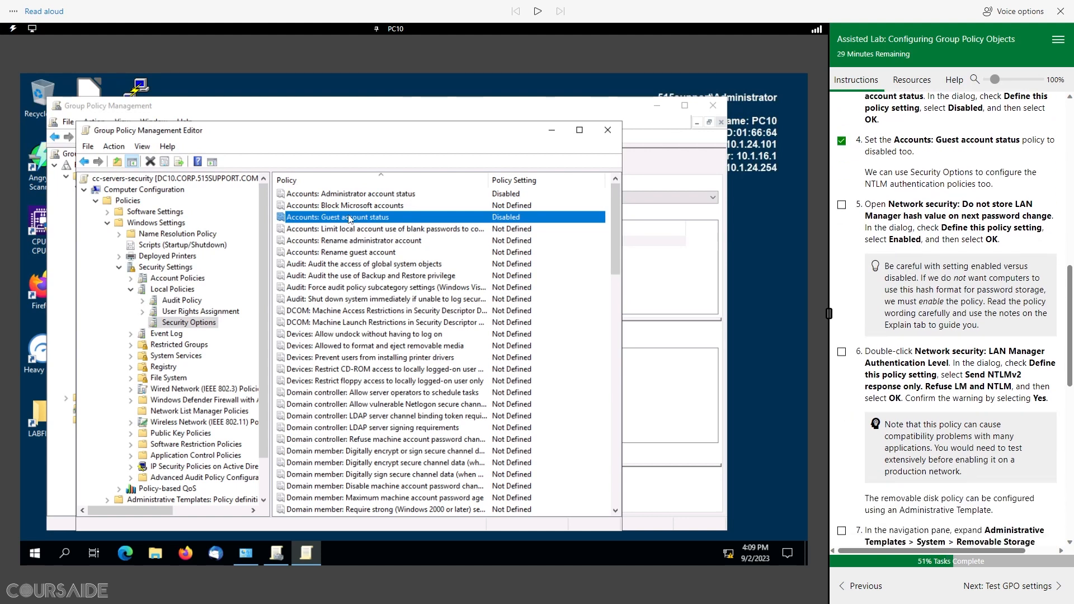
key("n")
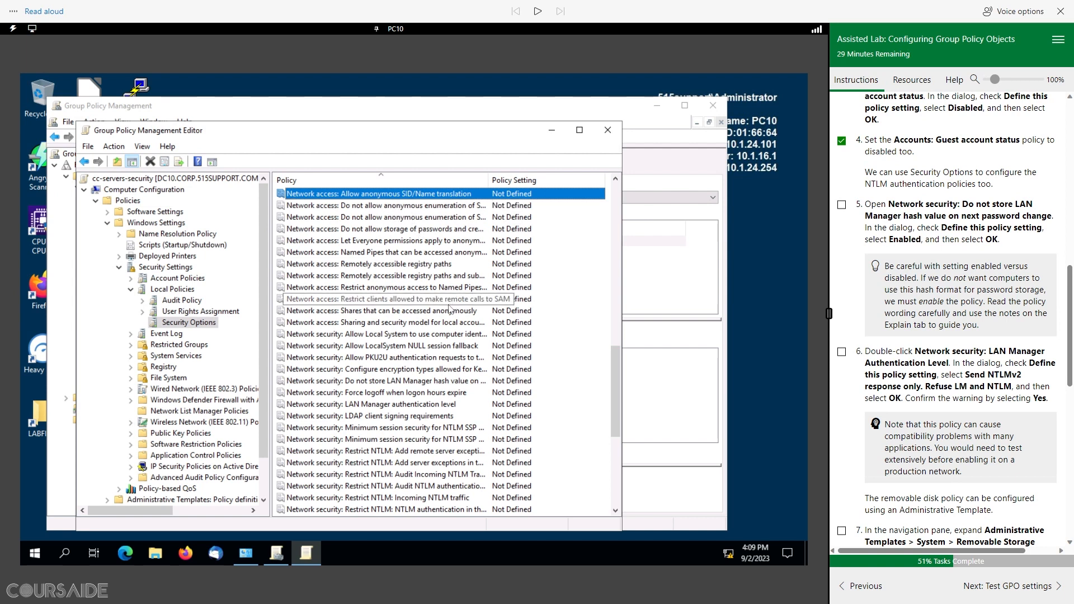
left_click(351, 335)
scroll(351, 336, "down", 4)
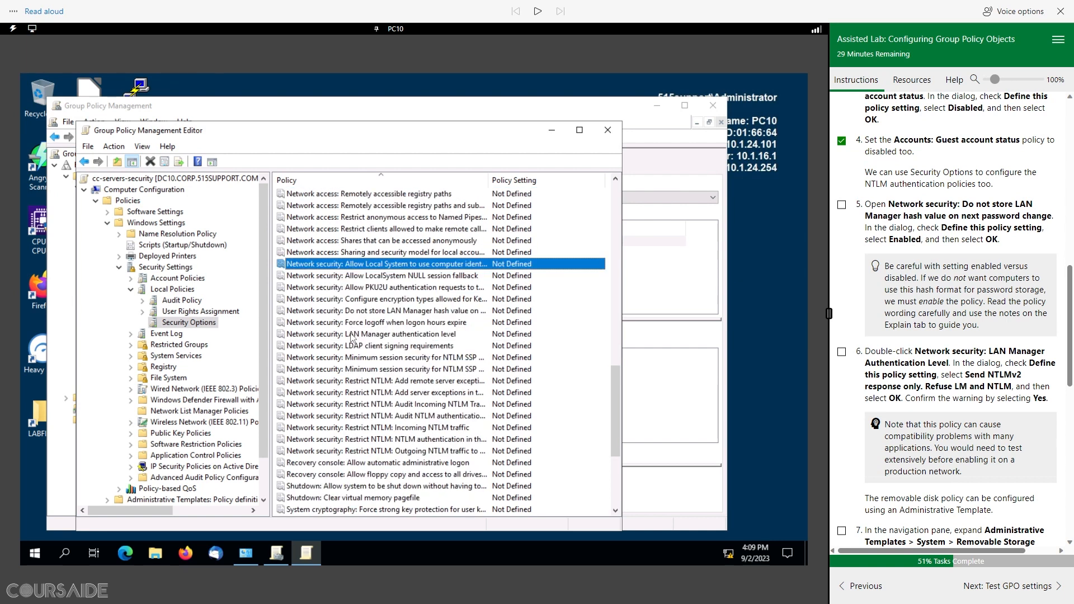
scroll(364, 338, "up", 2)
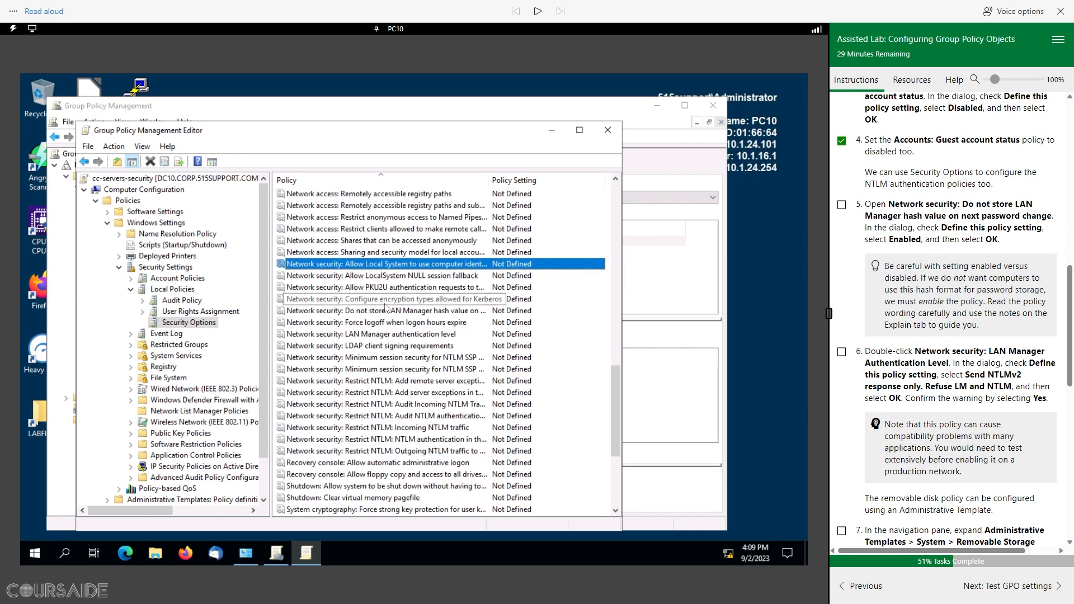
left_click(383, 312)
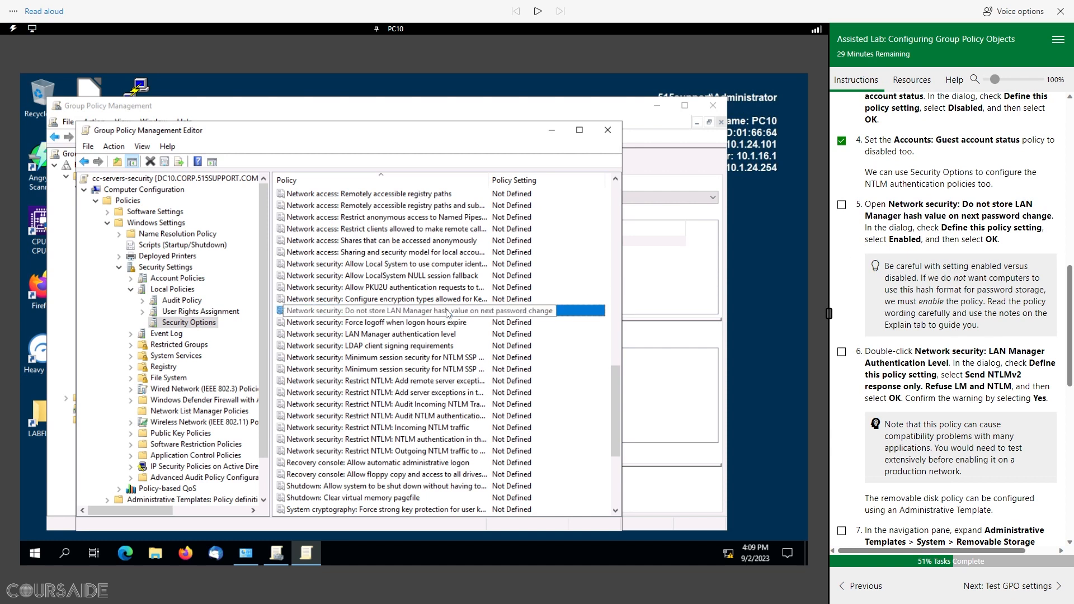
Step: Define 'Network security: Do not store LAN Manager hash value' as Enabled and tick step 5
double_click(423, 313)
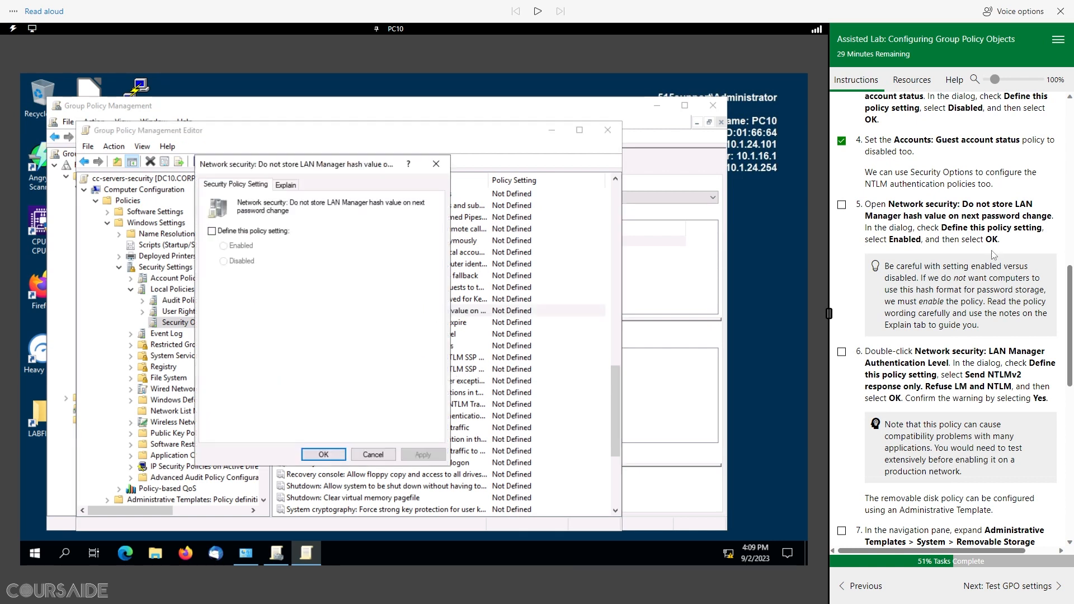
left_click(212, 231)
left_click(224, 245)
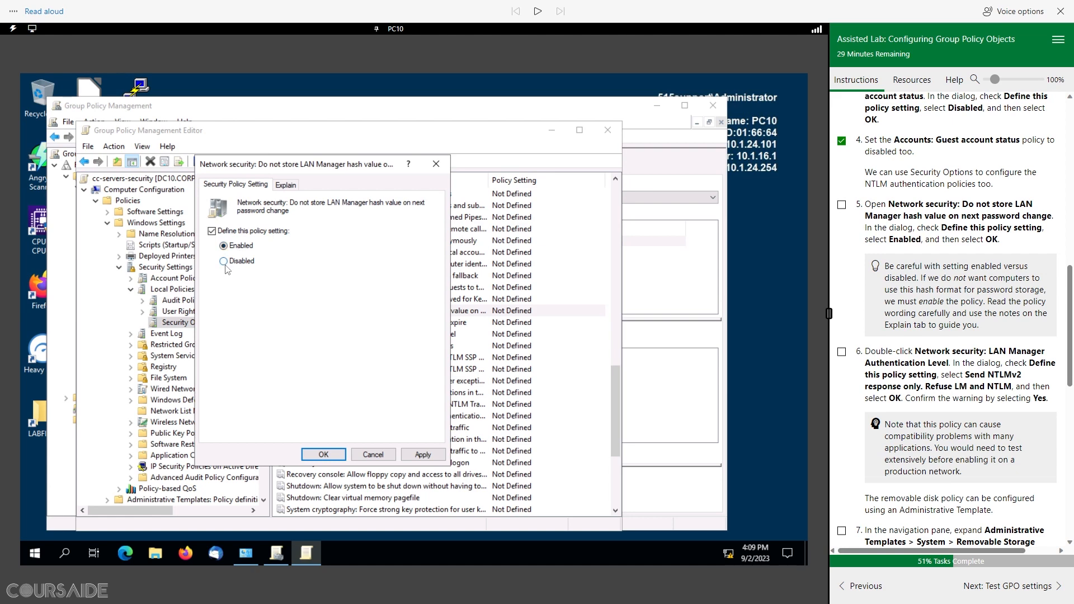
left_click(323, 455)
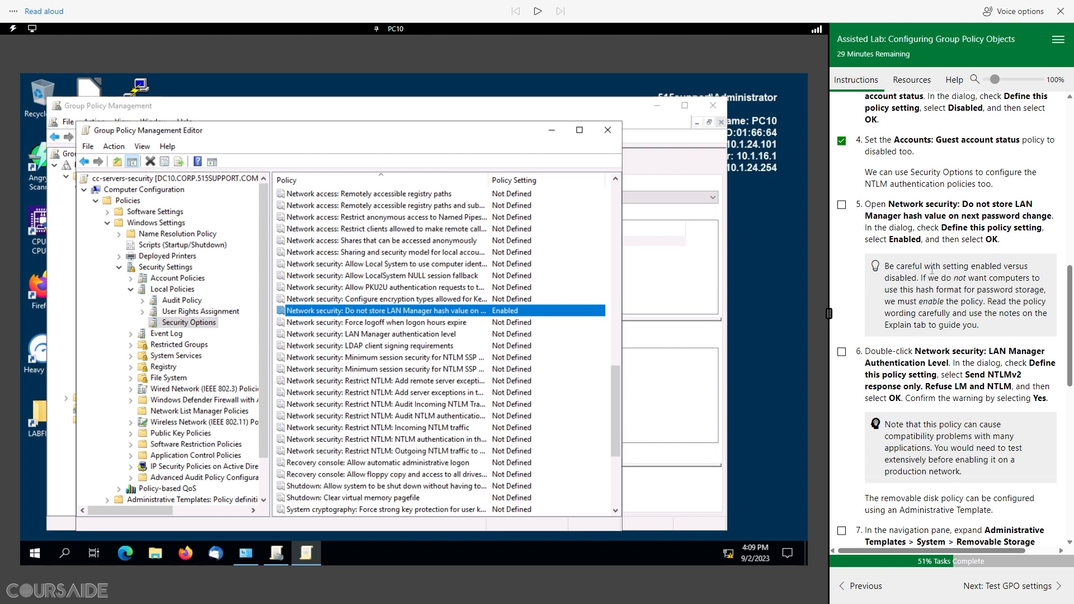
left_click(842, 205)
Step: Open the LAN Manager authentication level policy
scroll(982, 218, "down", 3)
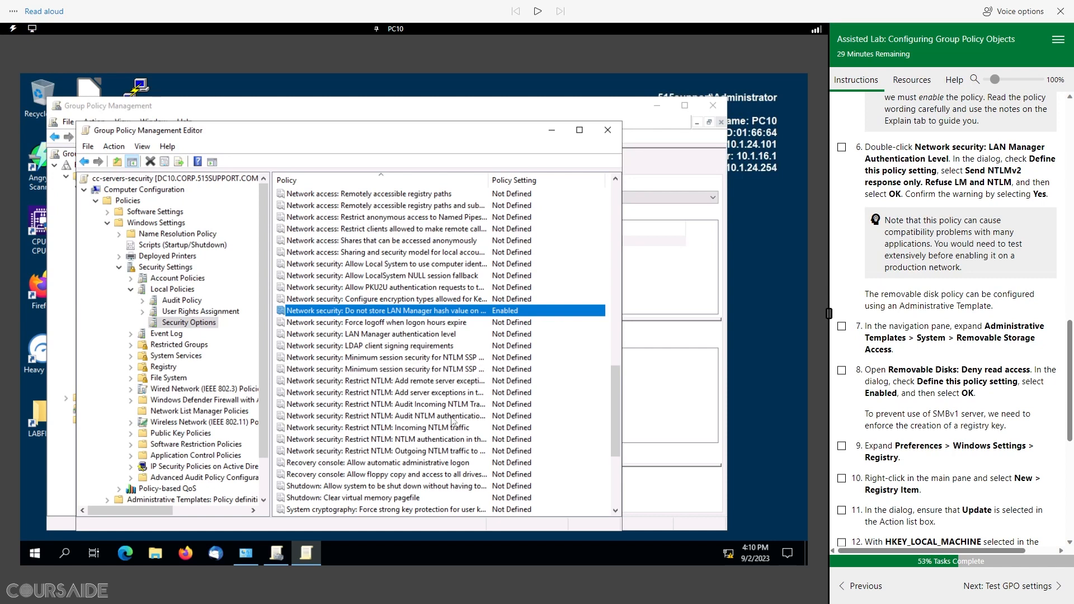
left_click(432, 335)
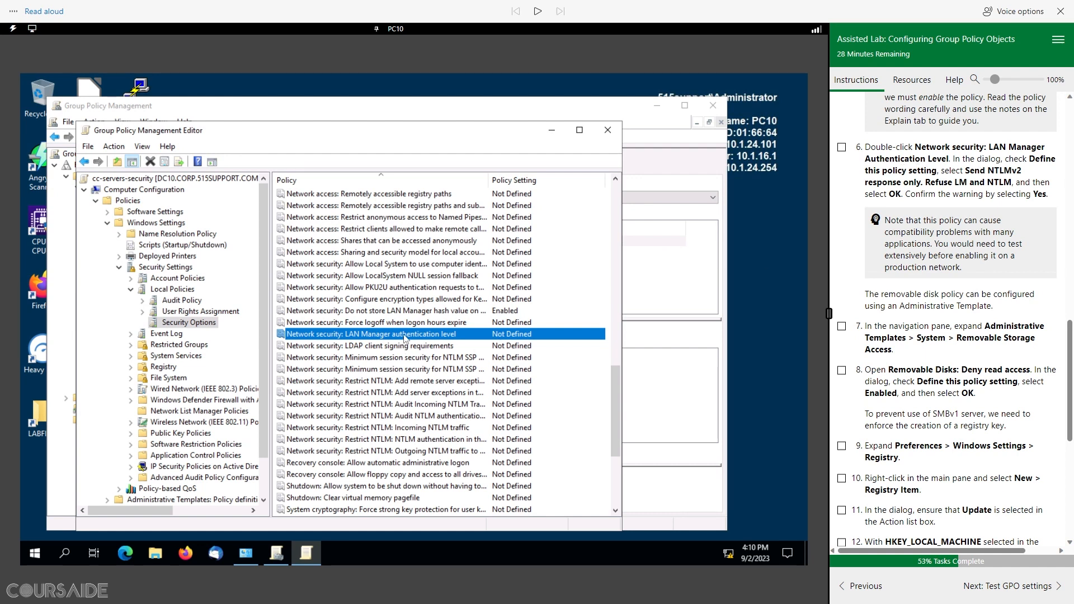
double_click(403, 338)
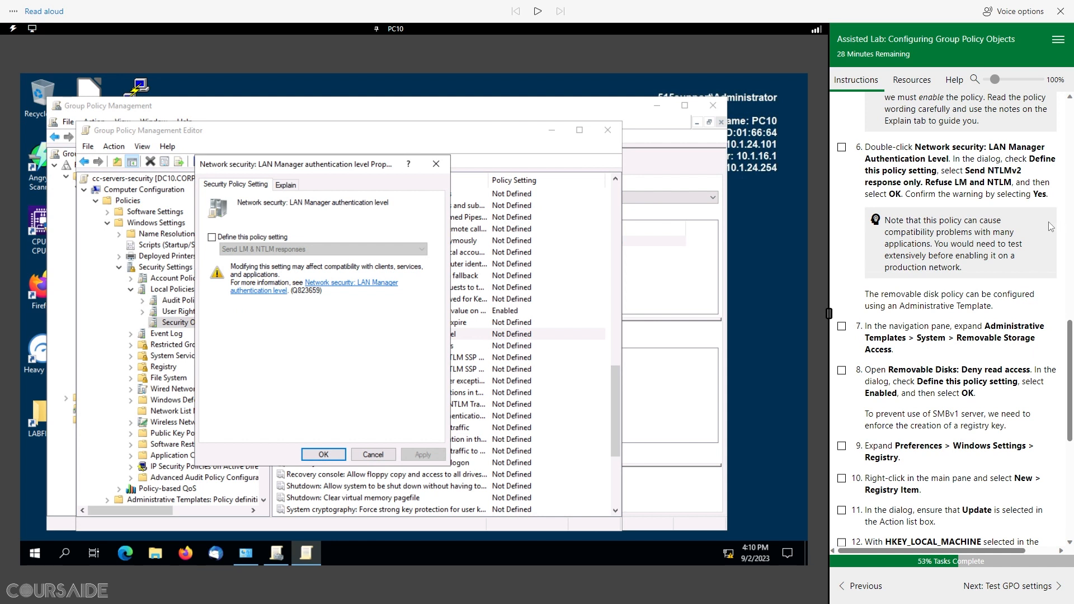
Step: Define the authentication level as 'Send NTLMv2 response only. Refuse LM & NTLM' and accept the warning
left_click(211, 237)
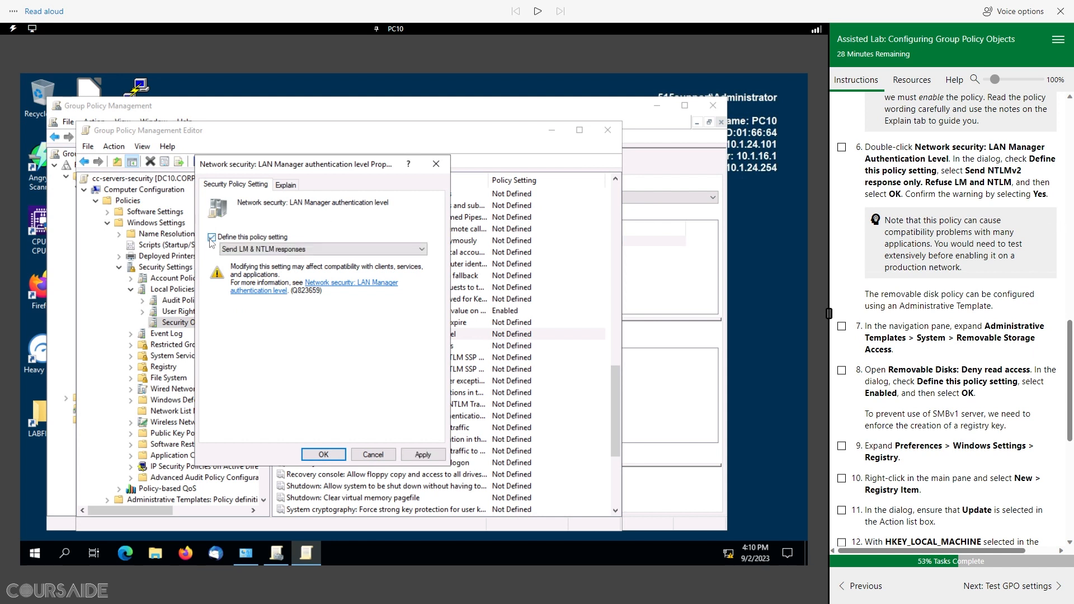
left_click(292, 250)
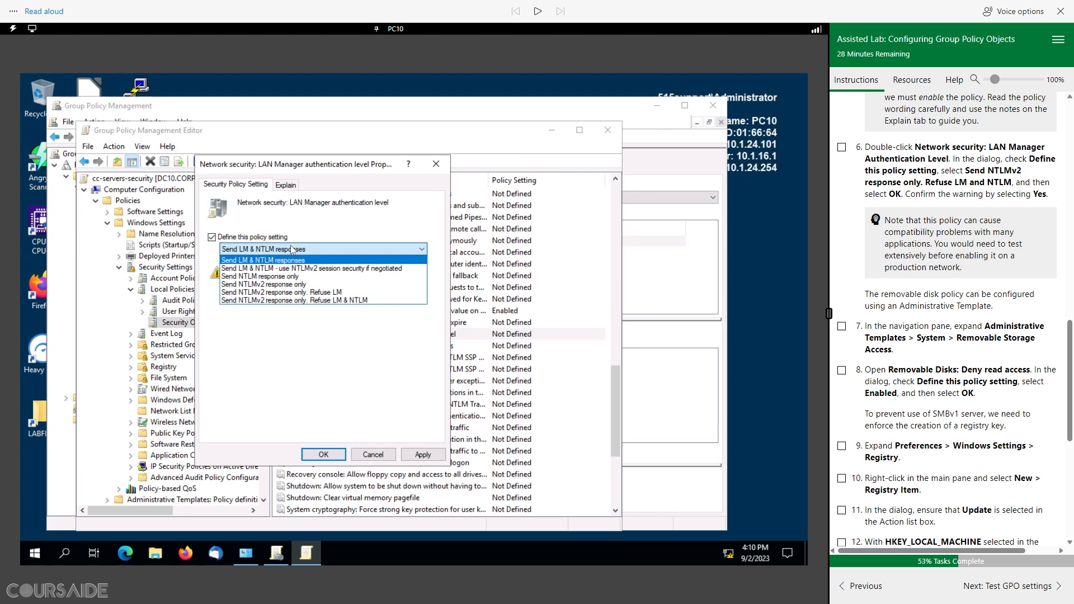
left_click(317, 302)
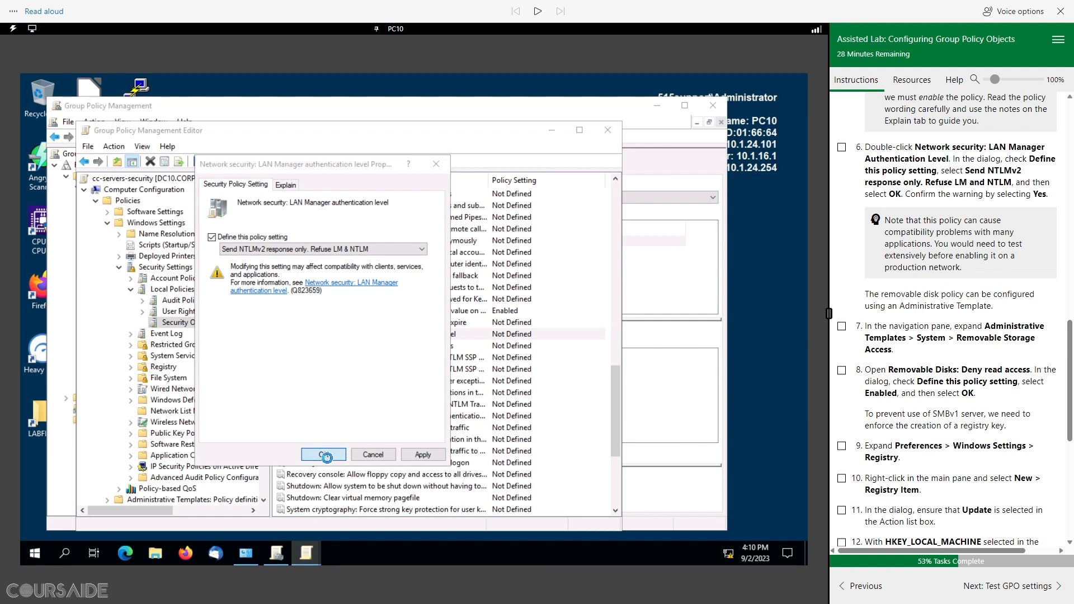
left_click(324, 455)
left_click(296, 358)
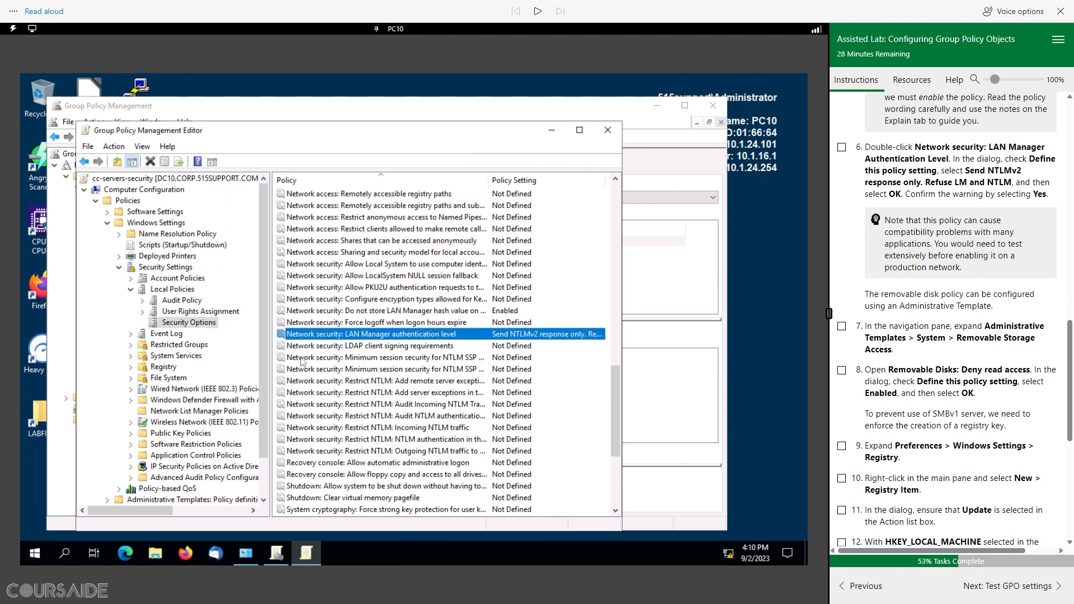
Step: Tick step 6 in the lab instructions
left_click(842, 147)
scroll(974, 340, "down", 4)
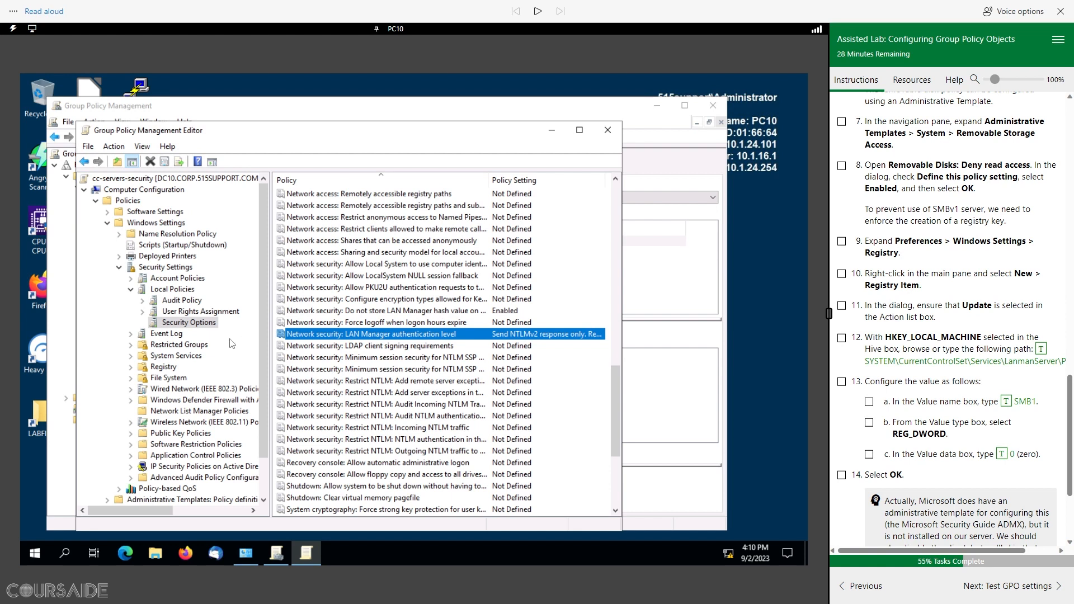
scroll(232, 342, "down", 1)
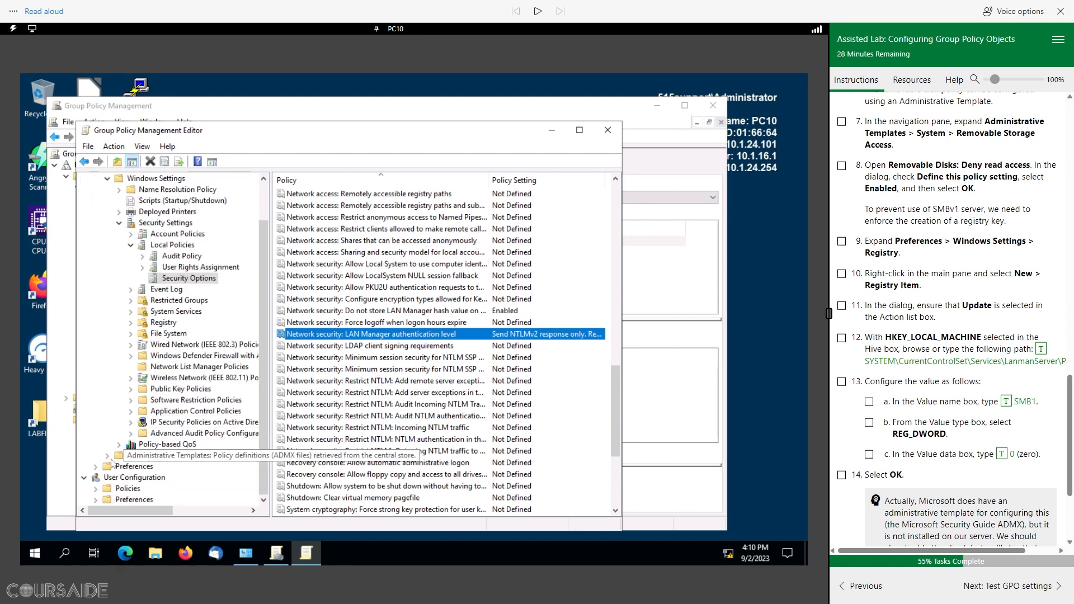
scroll(110, 256, "up", 1)
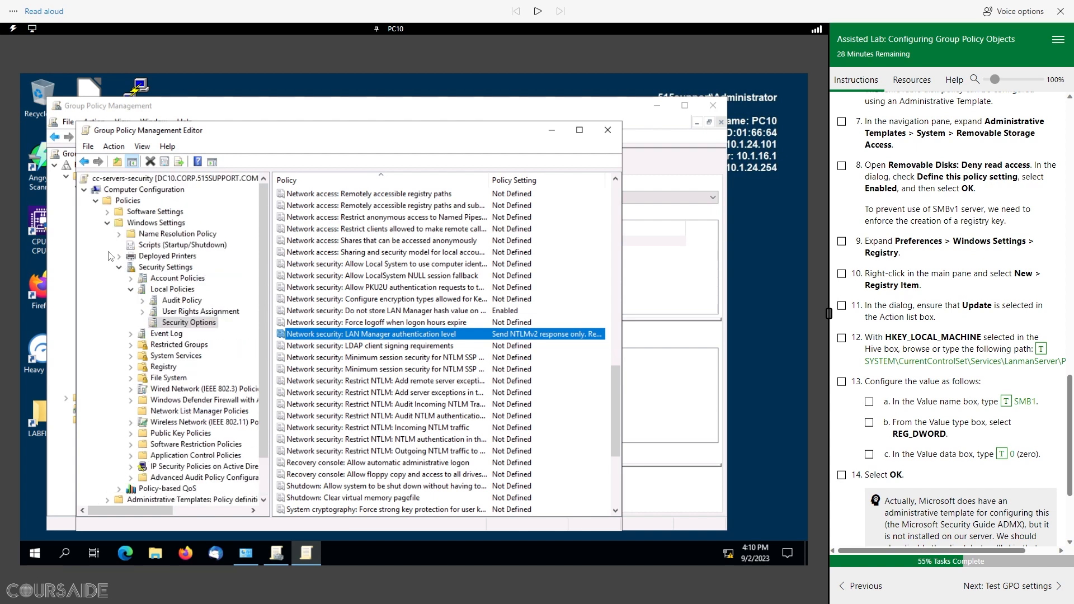
Step: Expand Computer Configuration > Policies > Administrative Templates > System and select Removable Storage Access
left_click(85, 190)
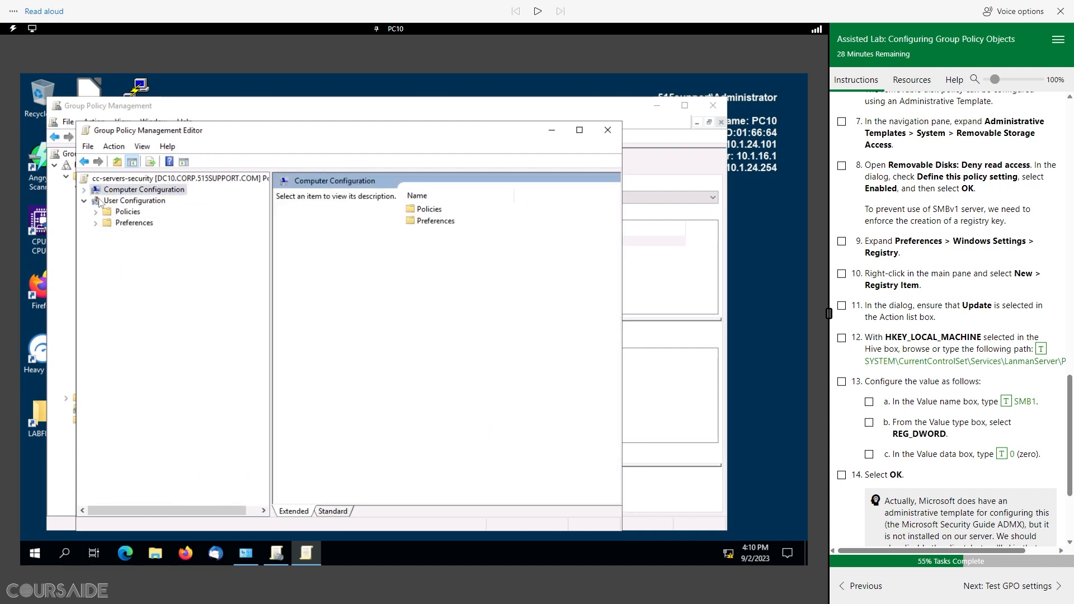
left_click(85, 190)
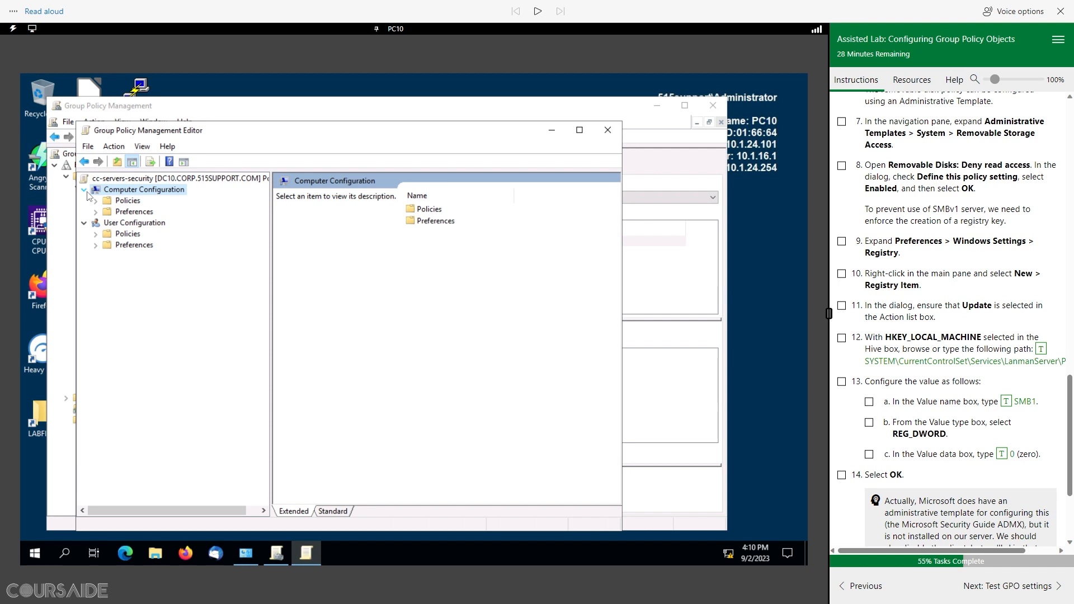
left_click(96, 200)
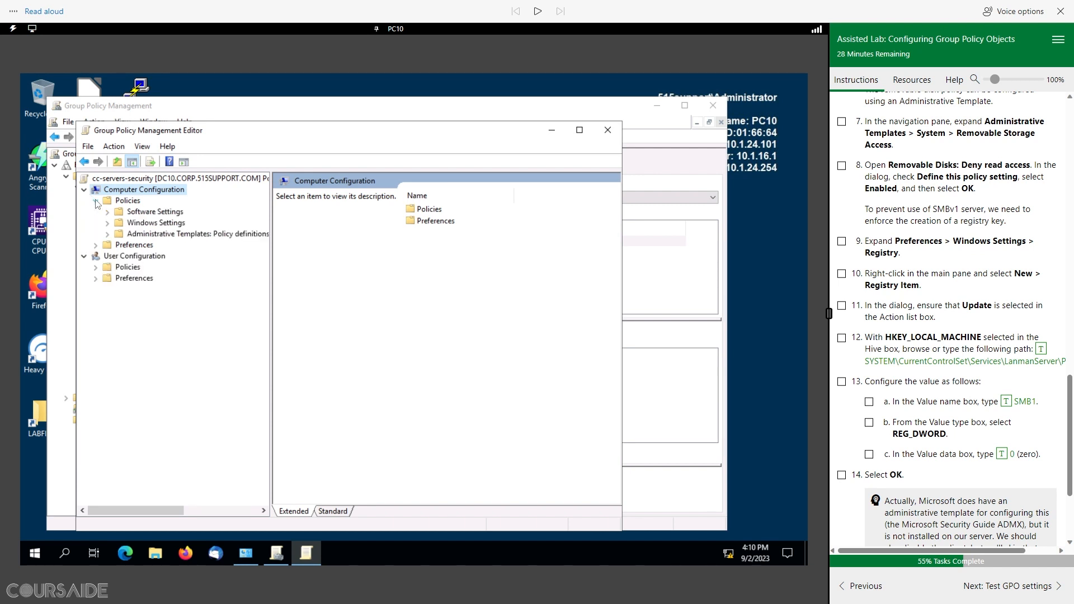
left_click(108, 234)
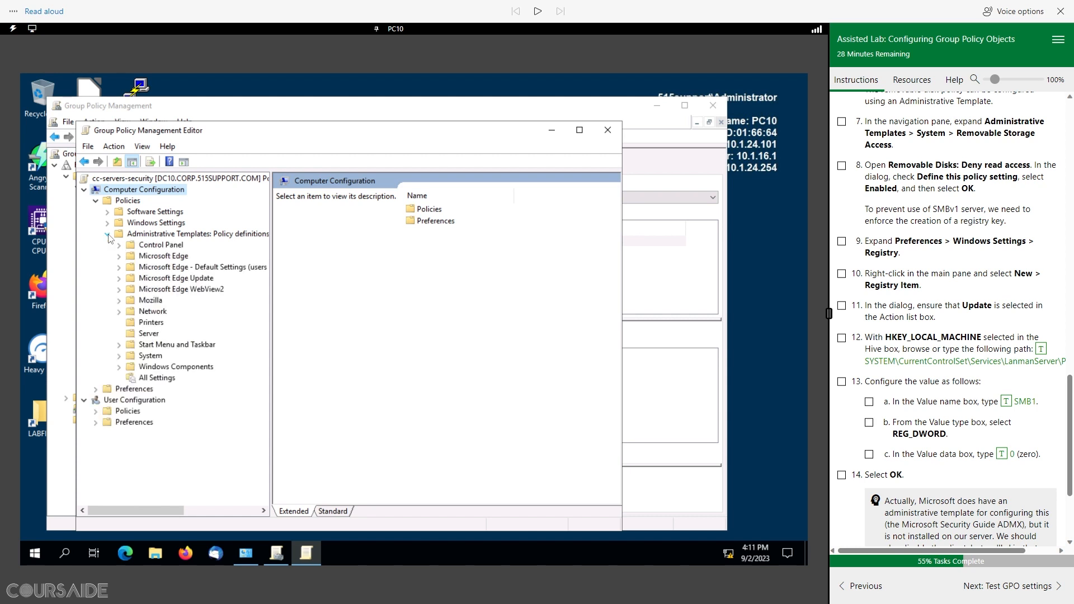
left_click(119, 356)
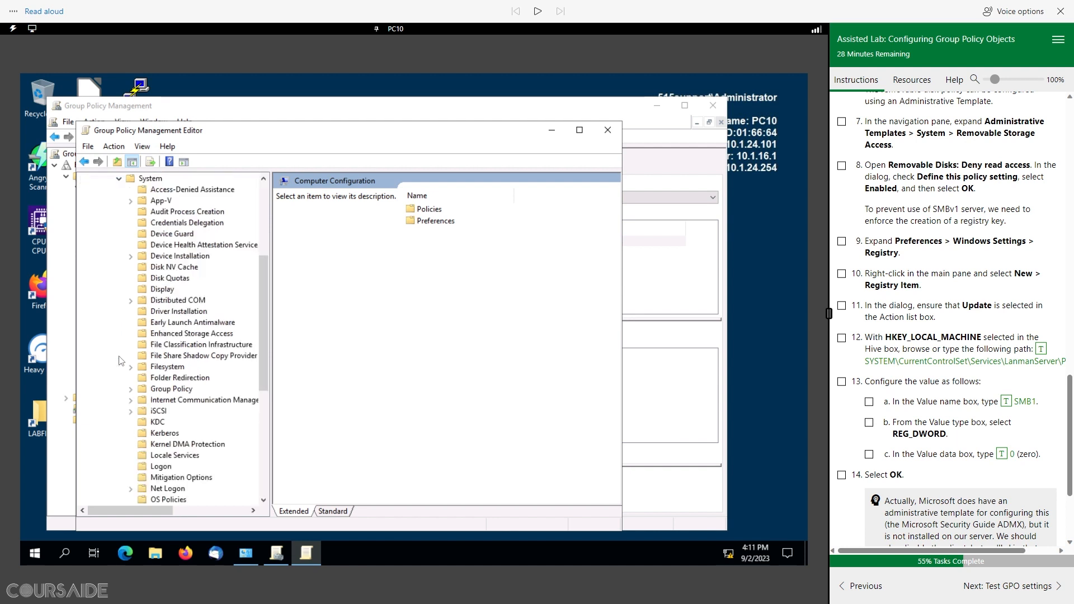
scroll(188, 366, "down", 5)
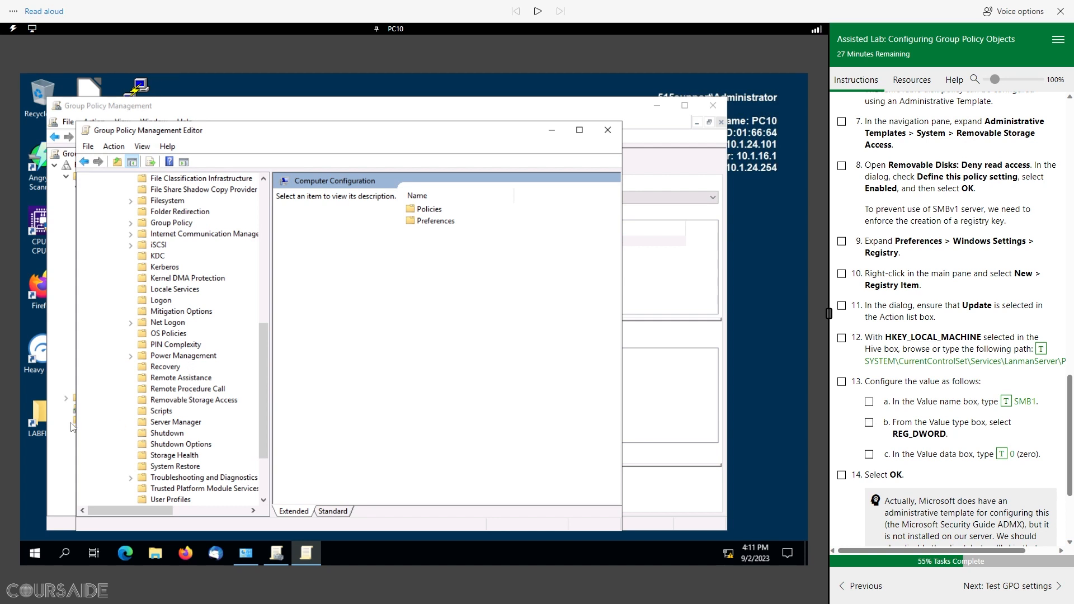
left_click(168, 400)
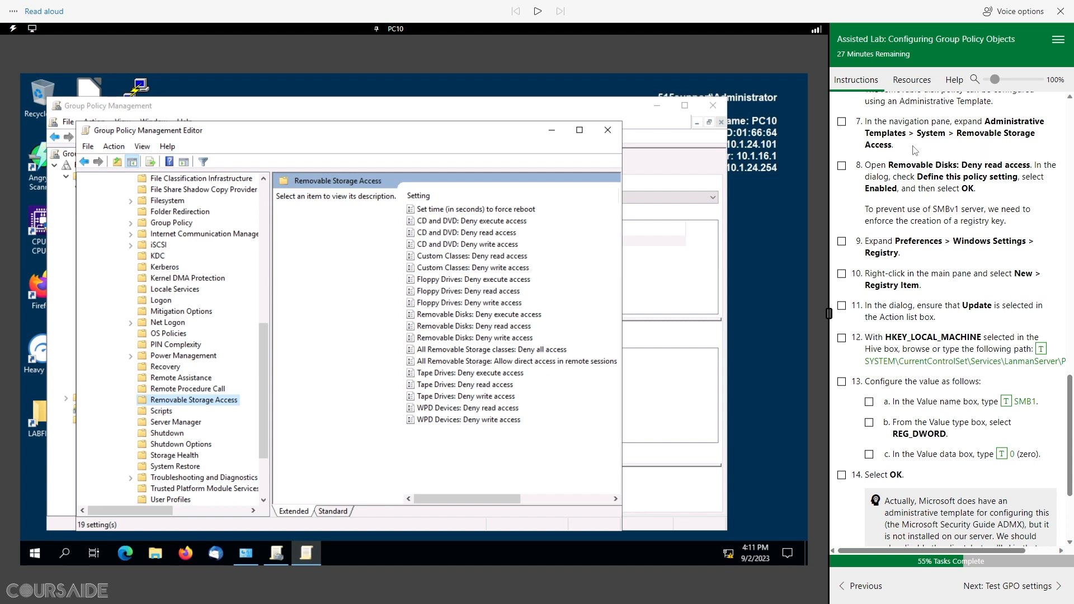
Step: Tick step 7, set Removable Disks: Deny read access to Enabled, then tick step 8
left_click(842, 124)
left_click(484, 328)
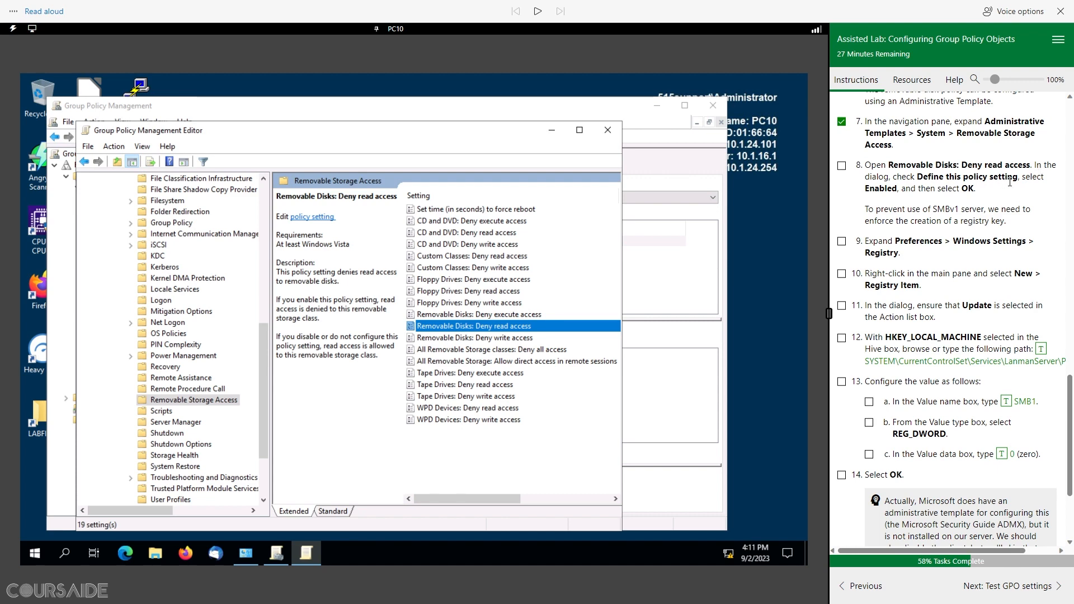
double_click(477, 326)
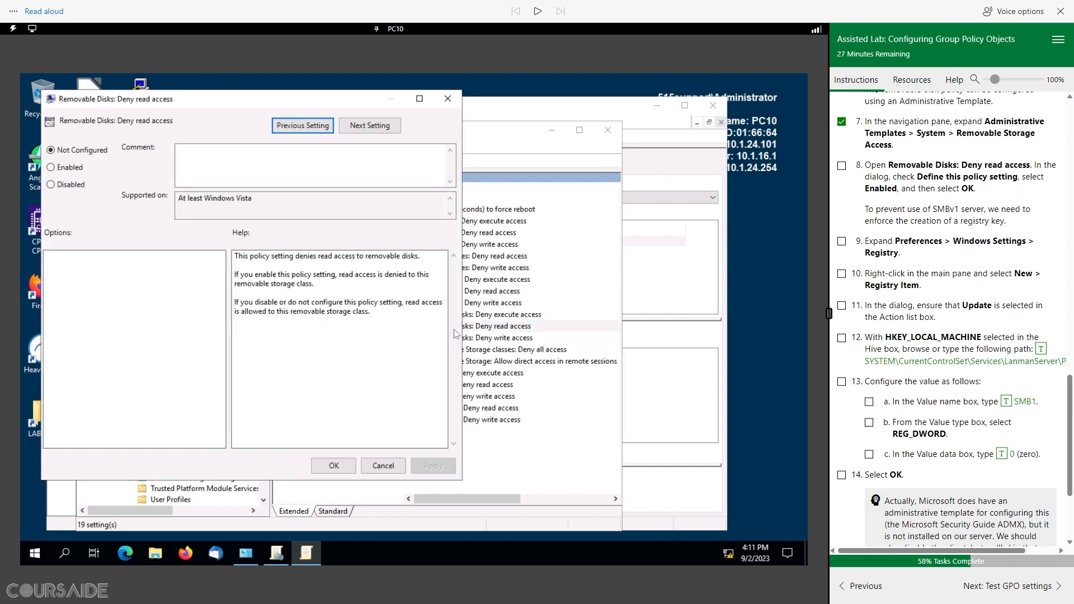
left_click(51, 167)
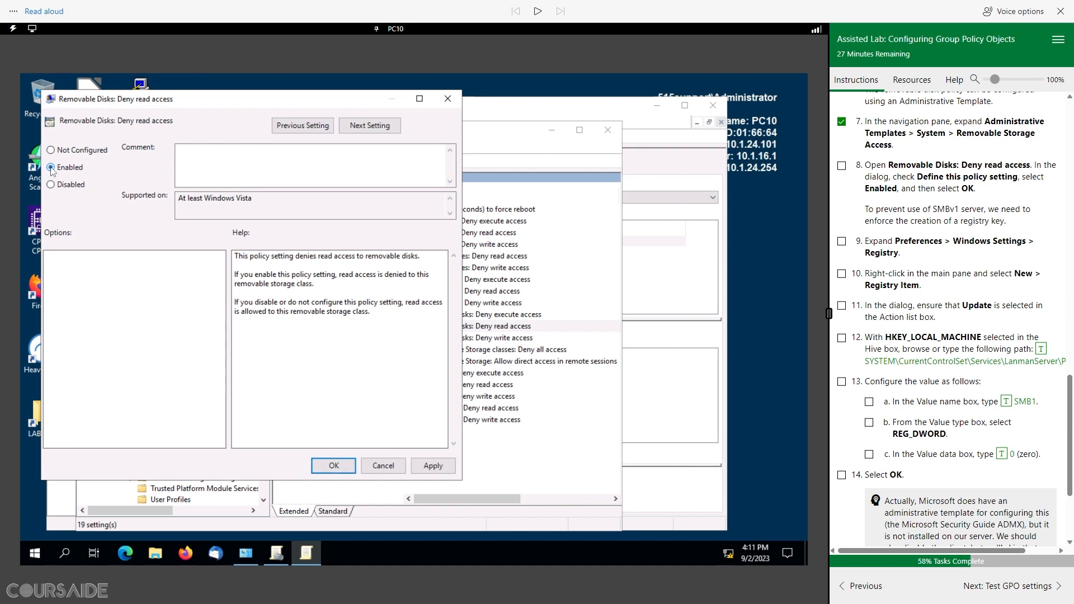
left_click(334, 465)
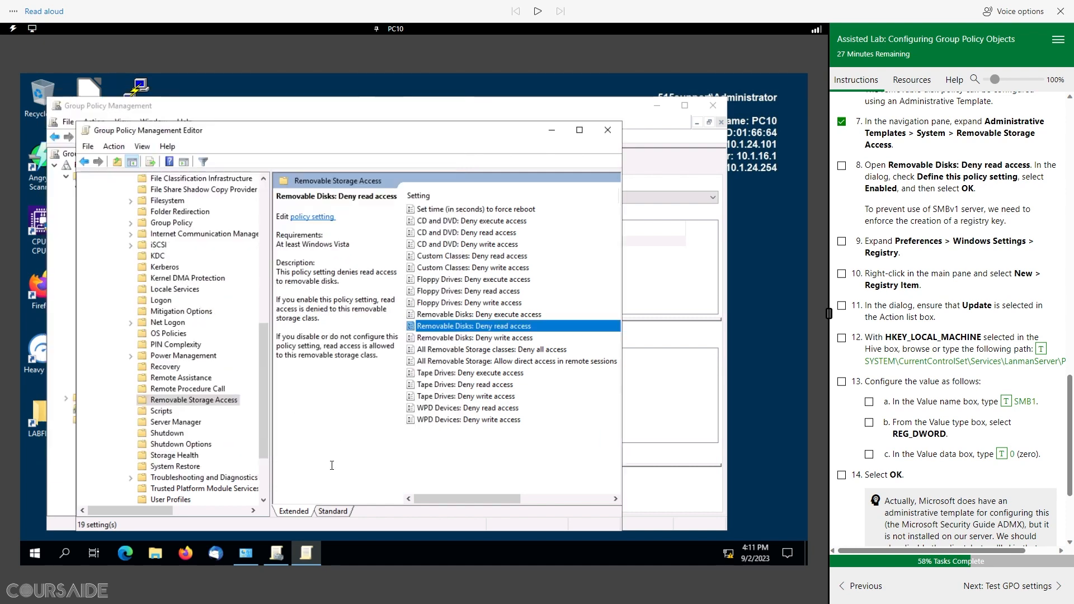
left_click(842, 167)
scroll(171, 286, "up", 10)
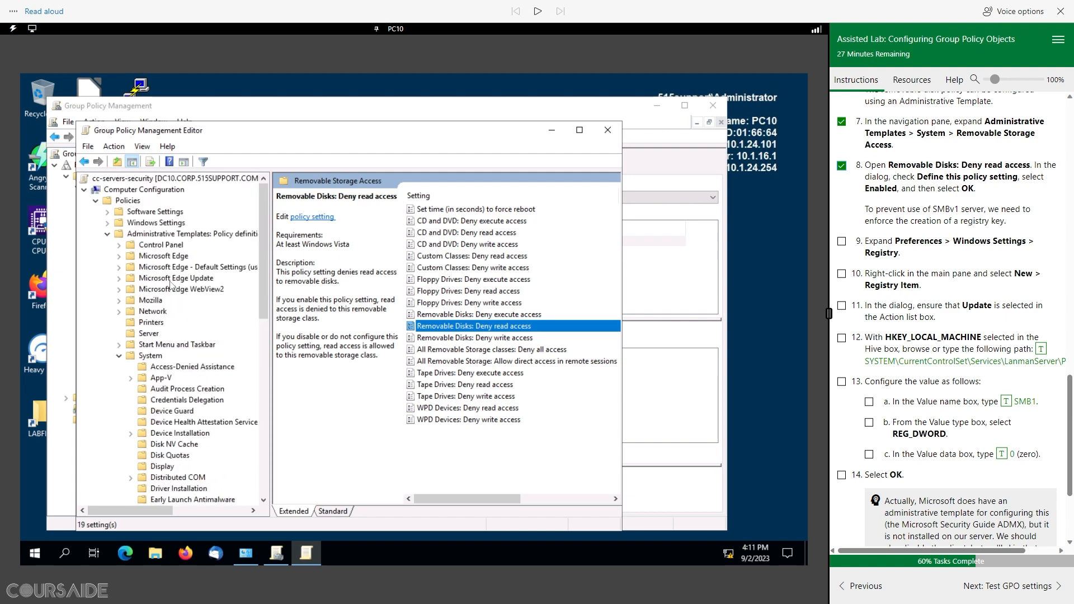
Step: Open Computer Configuration > Preferences > Windows Settings > Registry and tick step 9
left_click(107, 235)
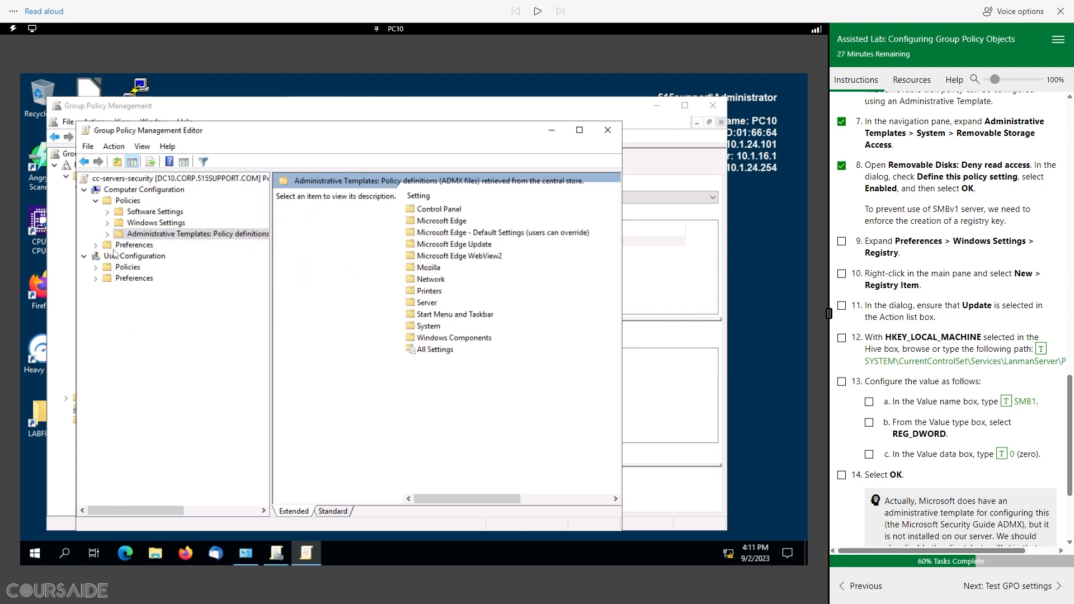
left_click(95, 246)
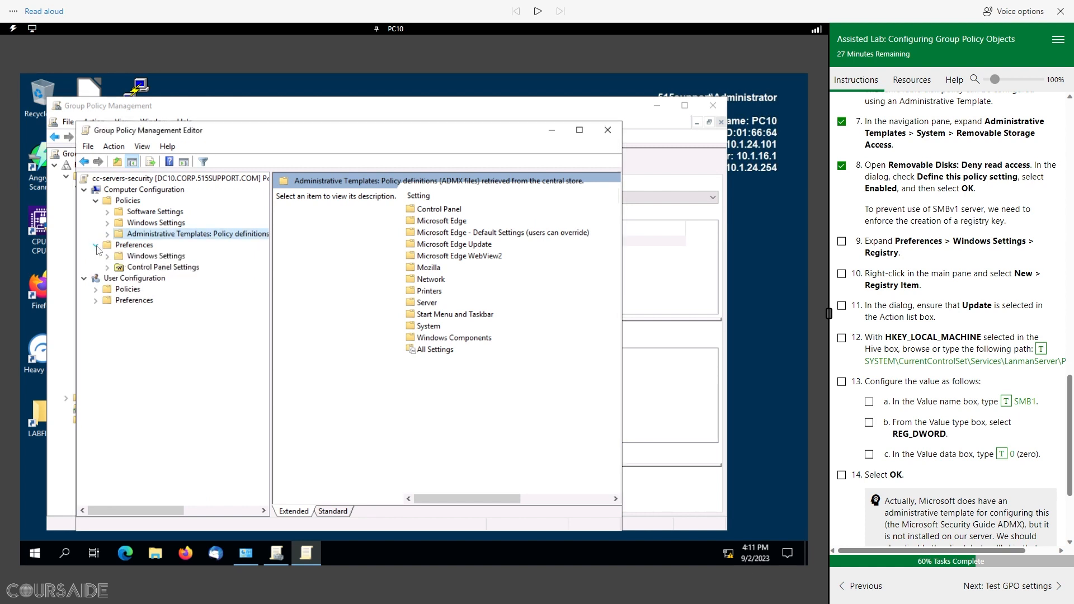
left_click(107, 257)
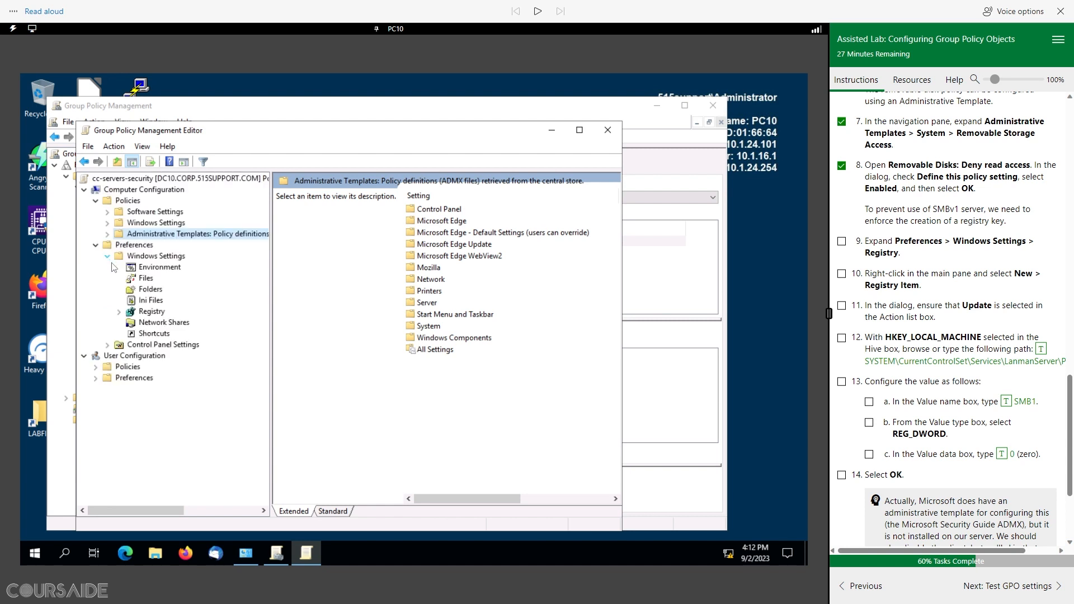
left_click(147, 312)
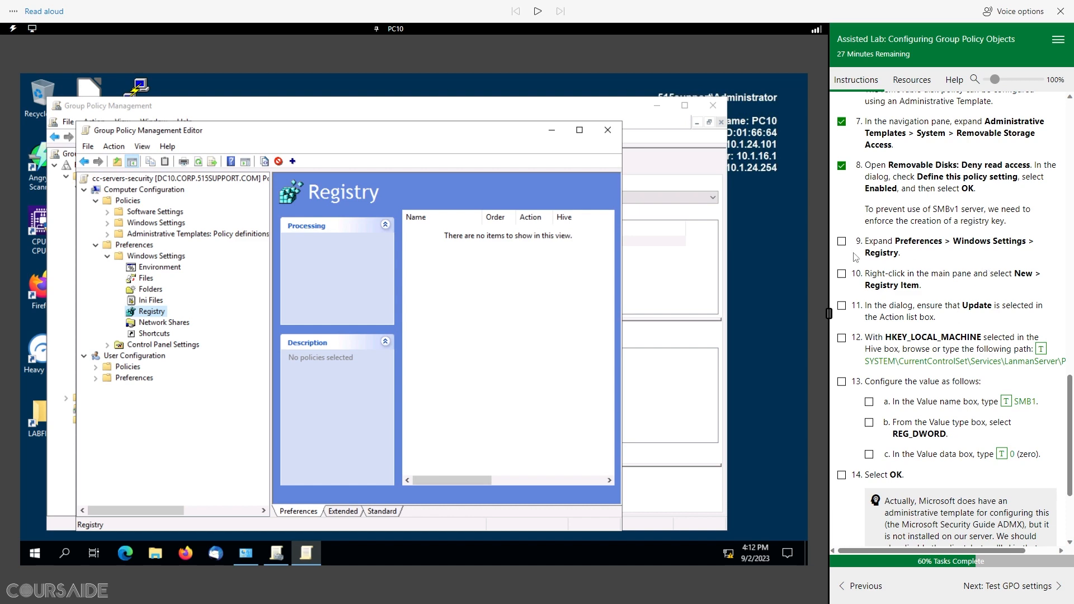
left_click(842, 241)
Step: Bring up the New > Registry Item menu in the empty Registry pane
scroll(938, 267, "down", 1)
scroll(937, 267, "down", 1)
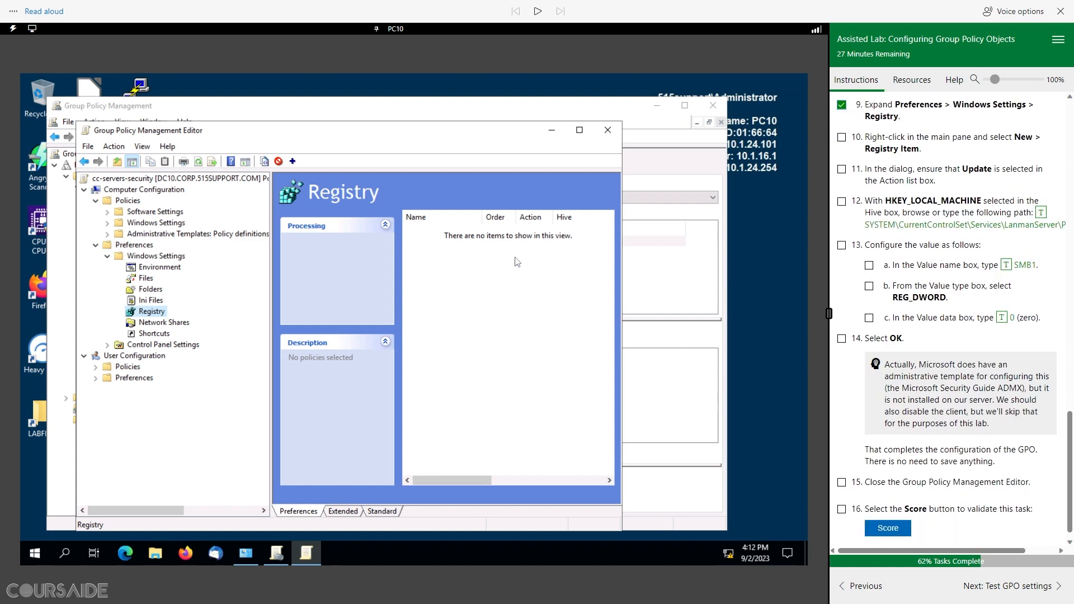
right_click(462, 280)
mouse_move(528, 290)
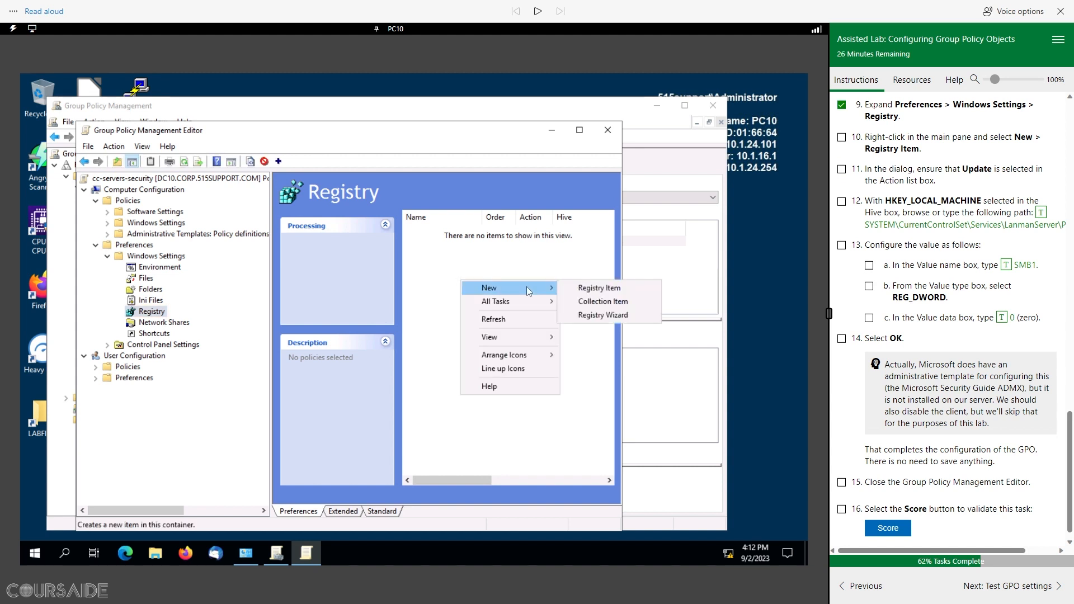
Step: Create a registry item with action Update and the LanmanServer\Parameters key path; tick steps 10 and 11
left_click(613, 293)
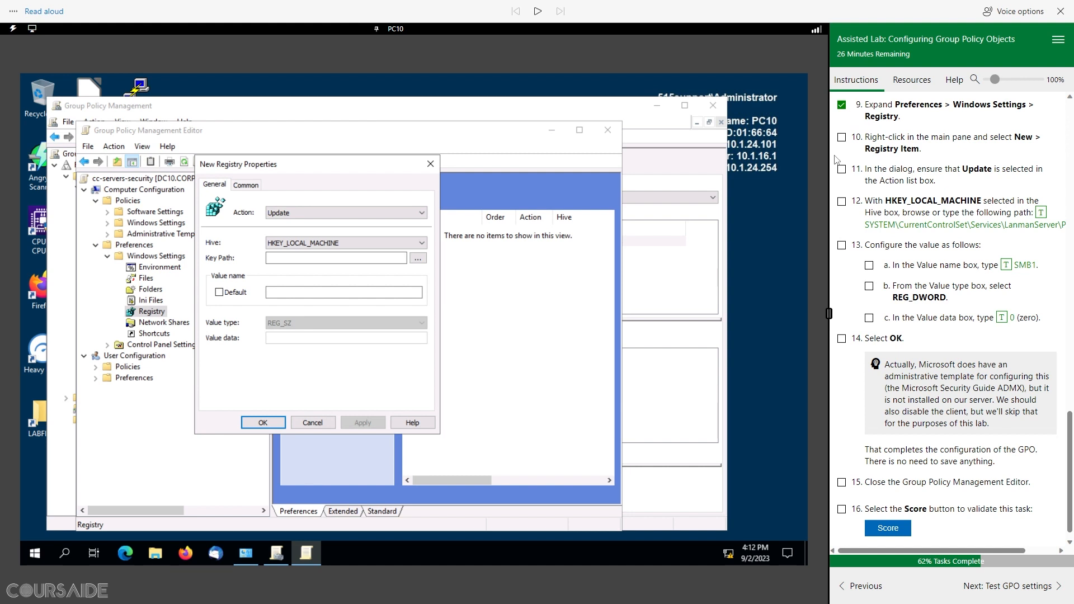
left_click(842, 138)
left_click(842, 169)
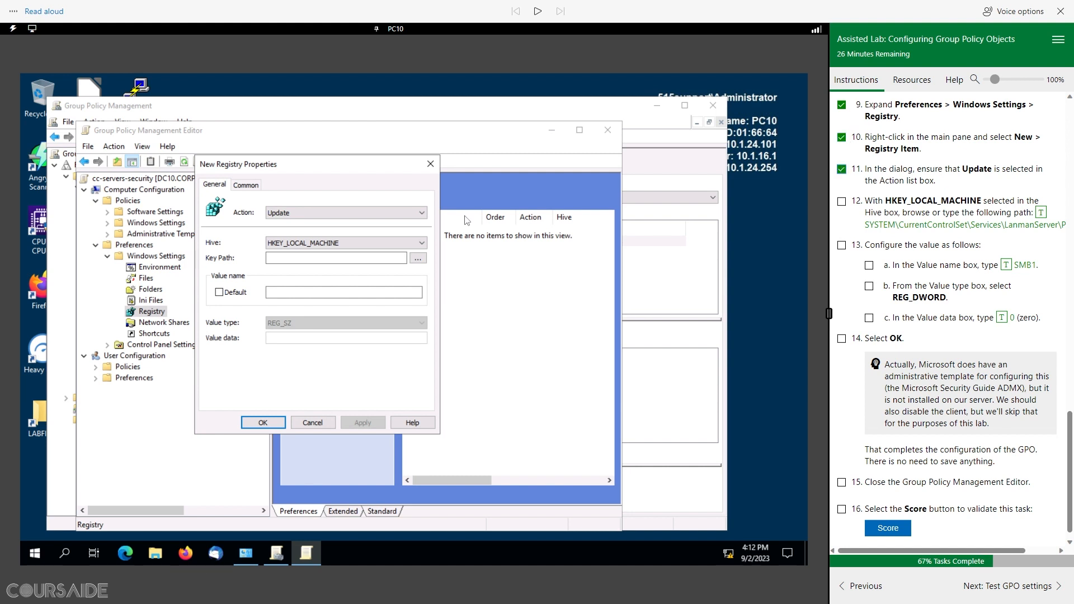
left_click(310, 219)
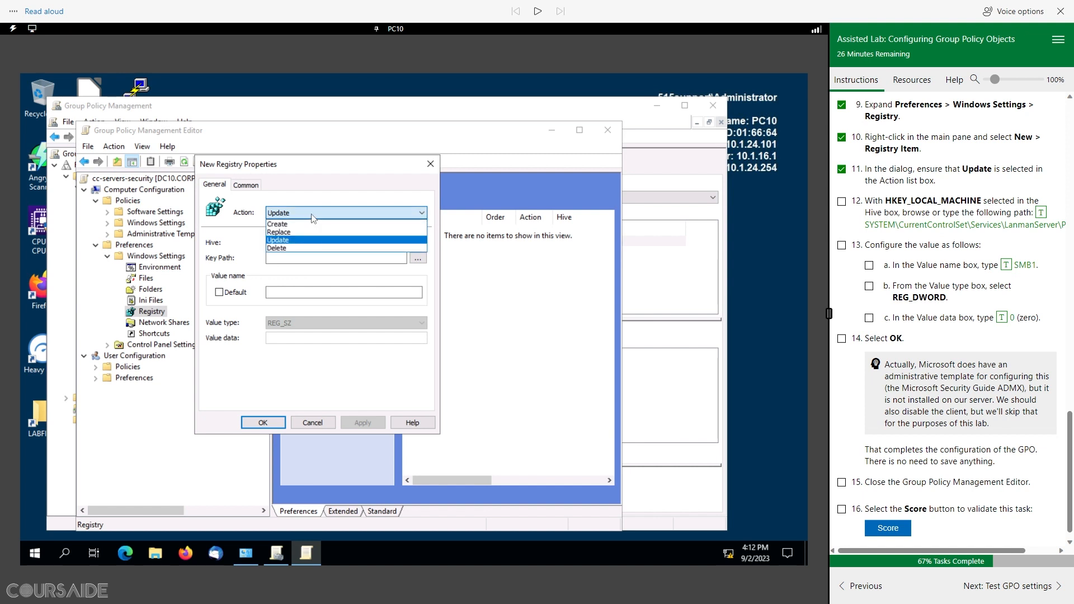
left_click(311, 218)
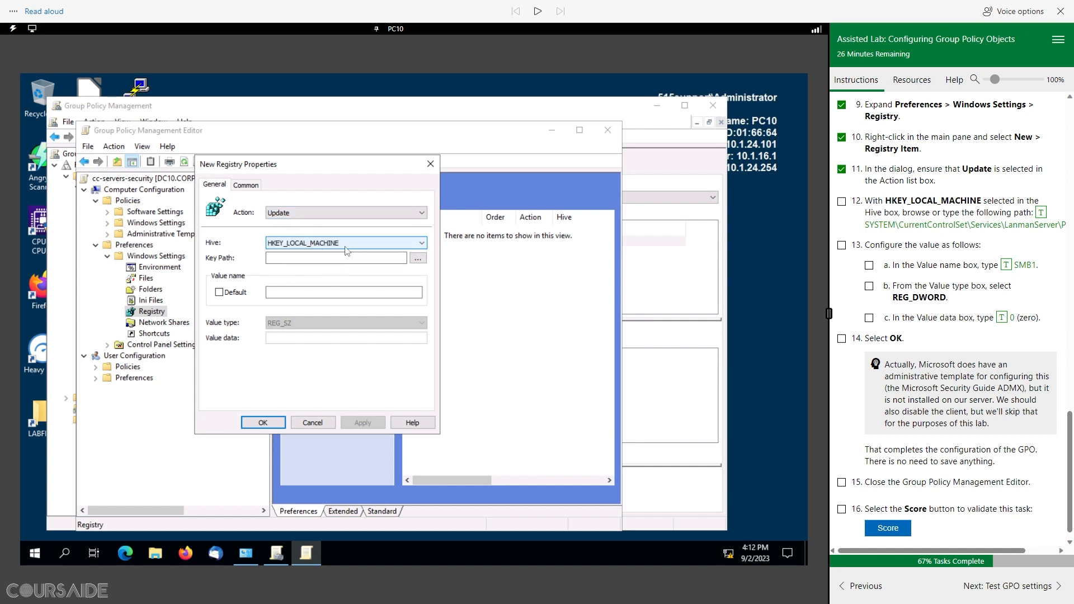
left_click(341, 259)
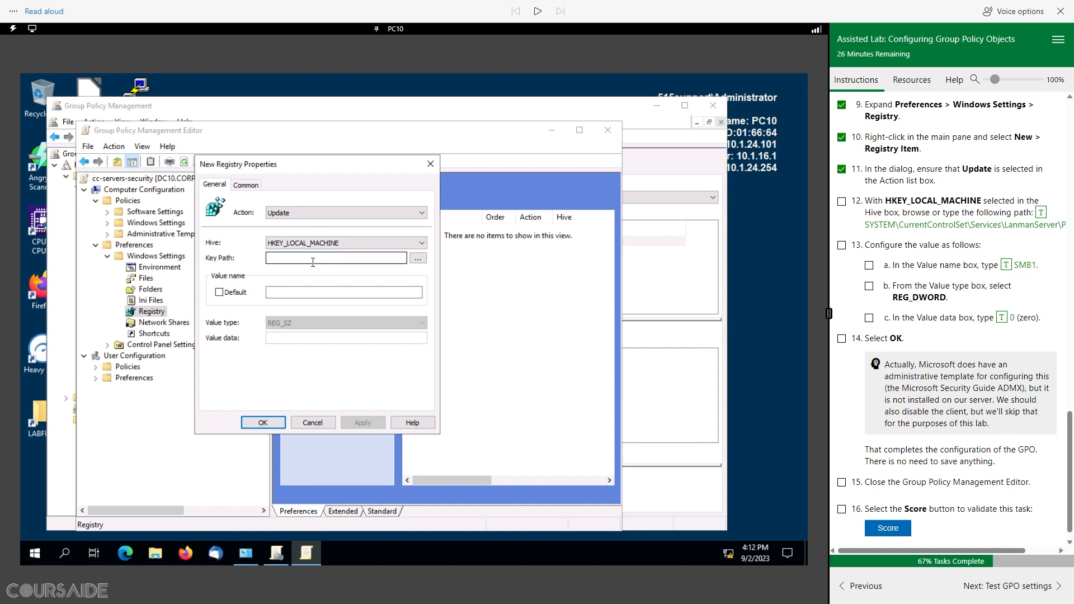
left_click(1041, 213)
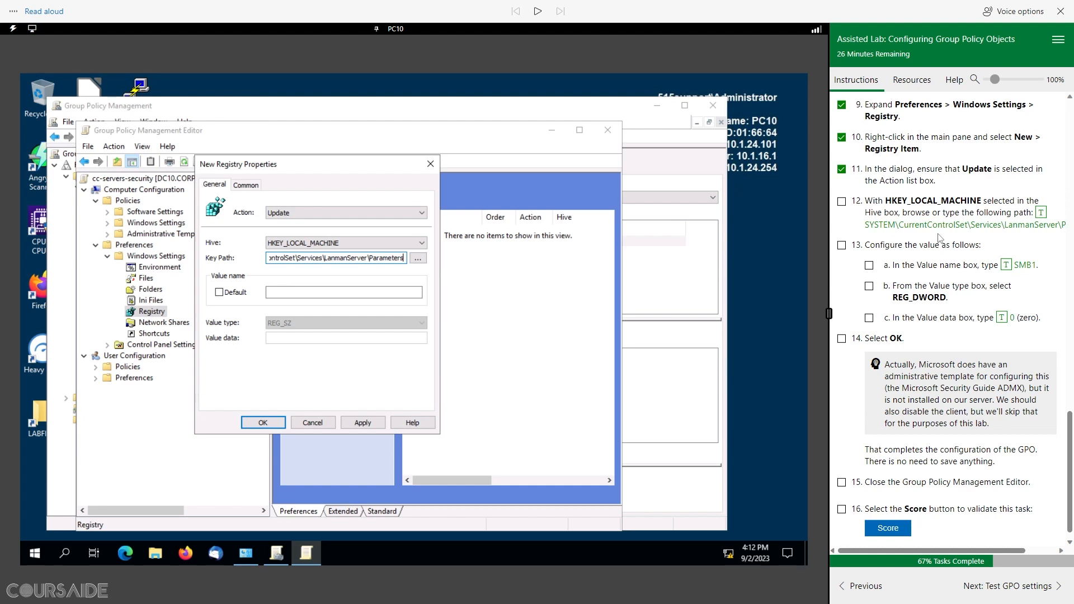
Step: Name the value SMB1, type REG_DWORD, data 0, save it, and tick steps 12-14
left_click(346, 293)
left_click(1005, 265)
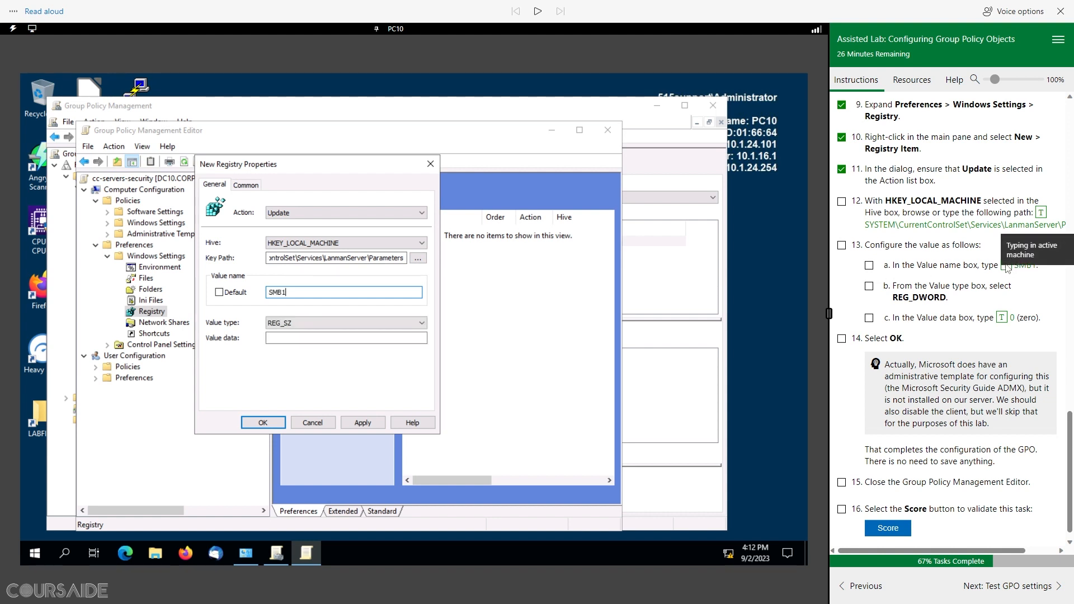
left_click(325, 324)
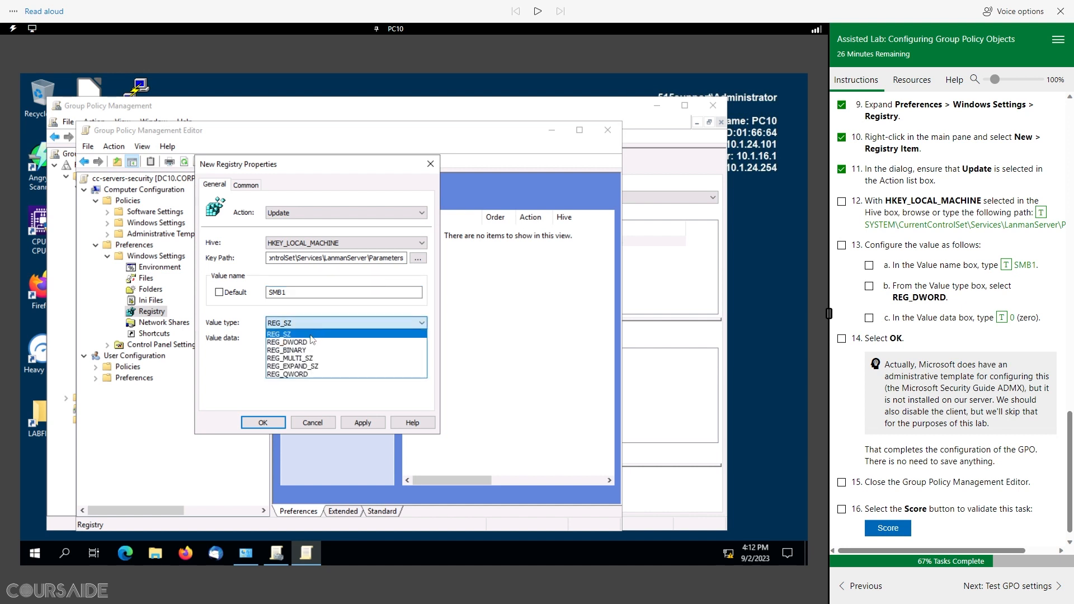
left_click(310, 342)
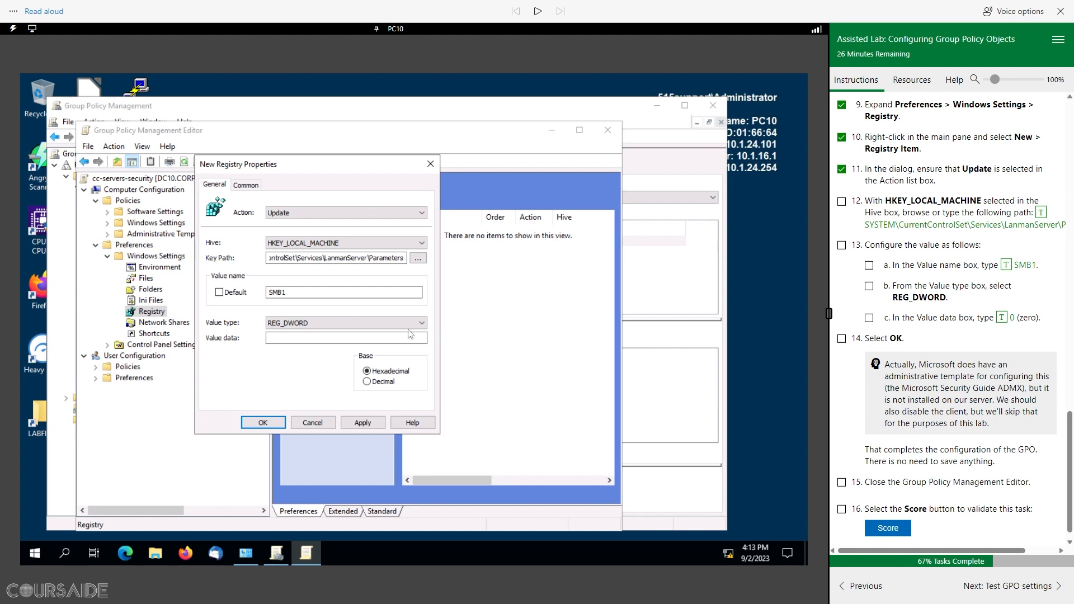
left_click(303, 339)
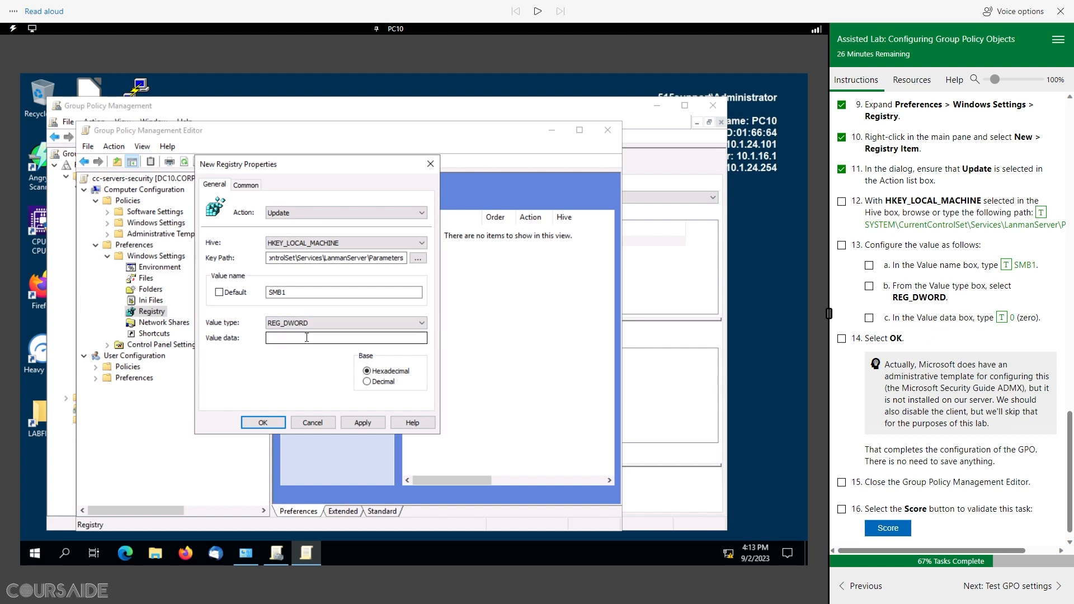
left_click(1002, 318)
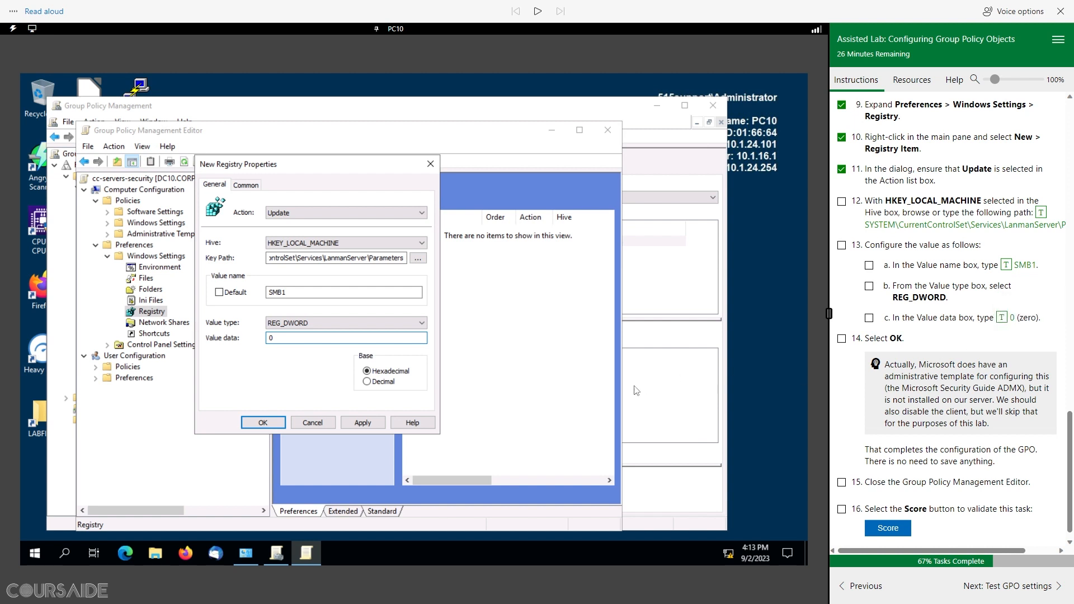
left_click(274, 423)
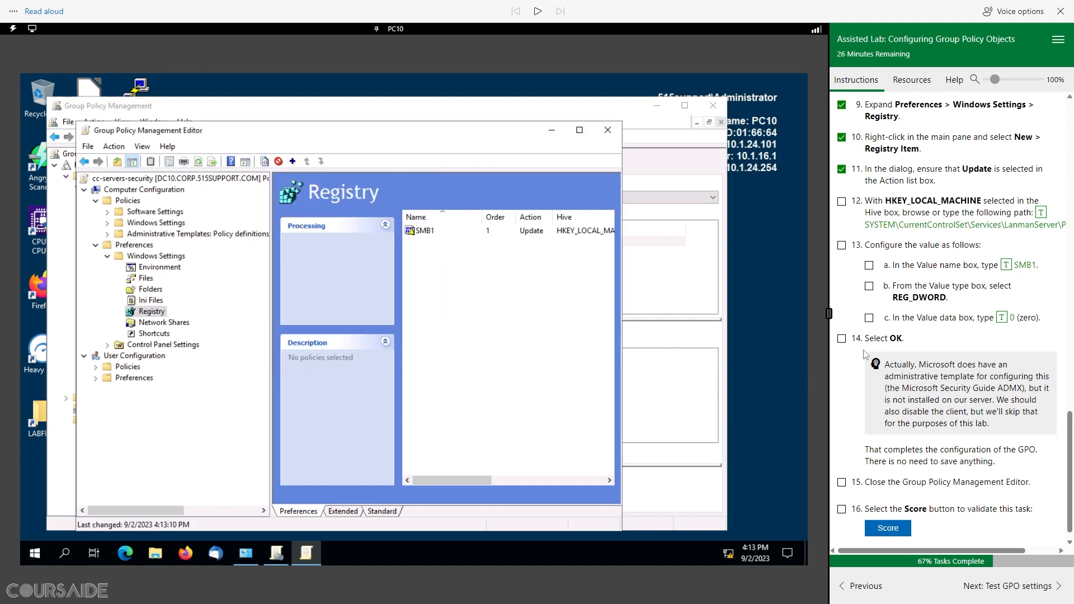
left_click(842, 339)
Step: Close the policy editor, tick step 15, and have the configuration task scored
scroll(907, 402, "down", 1)
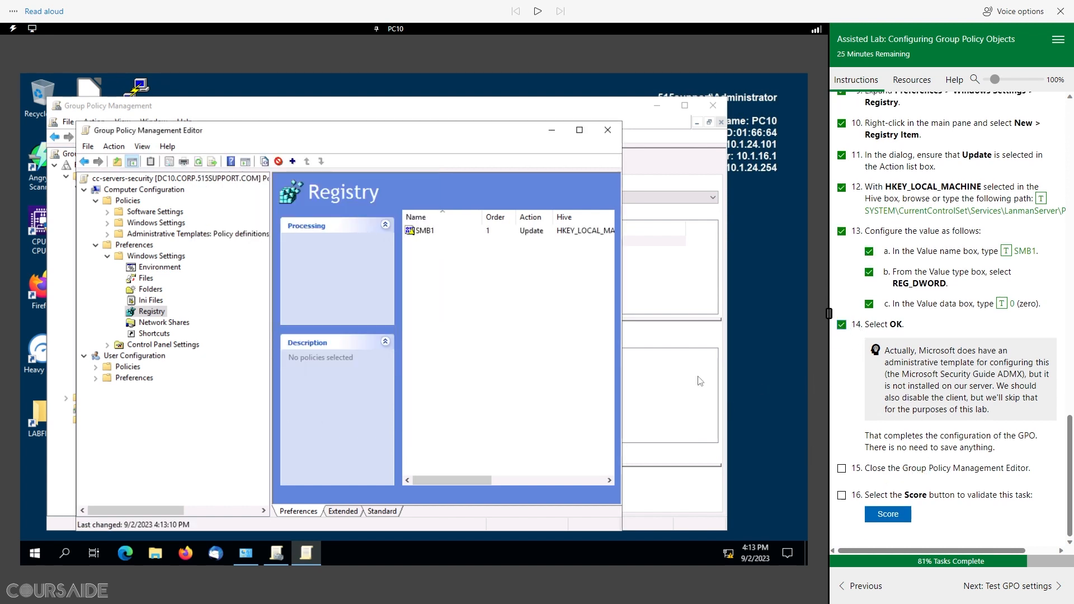
left_click(610, 133)
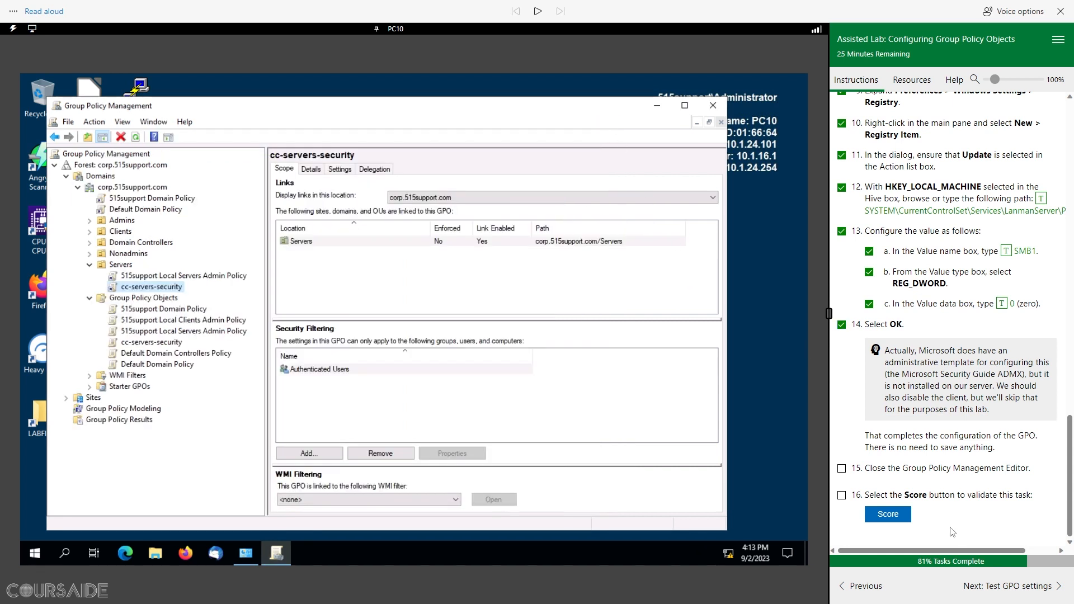
left_click(842, 468)
left_click(887, 515)
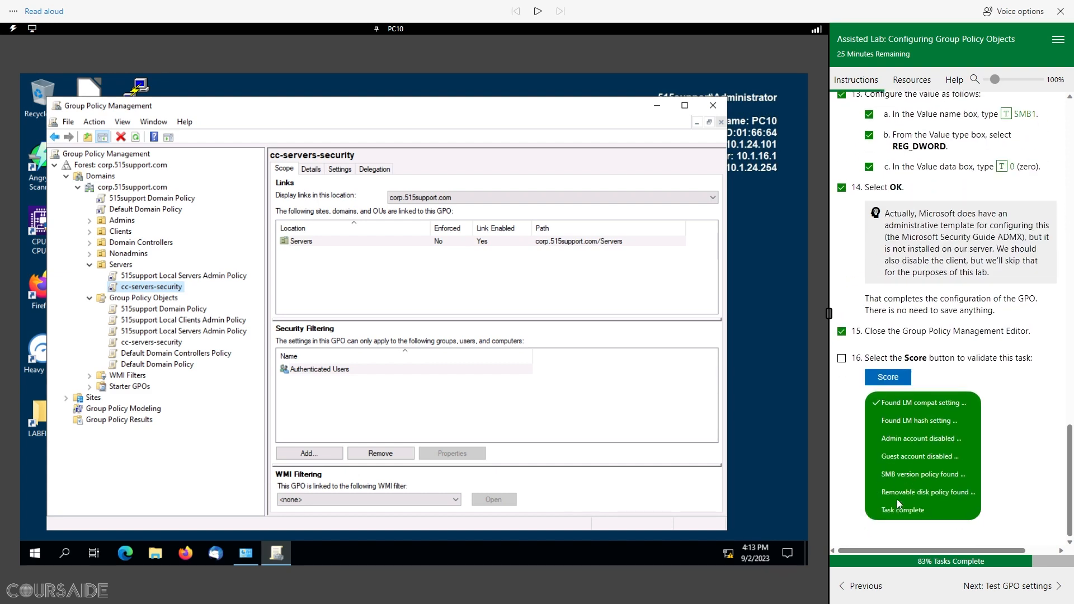
Step: Tick step 16 and advance to the Test GPO settings page with read-aloud toggled
left_click(841, 358)
left_click(1038, 591)
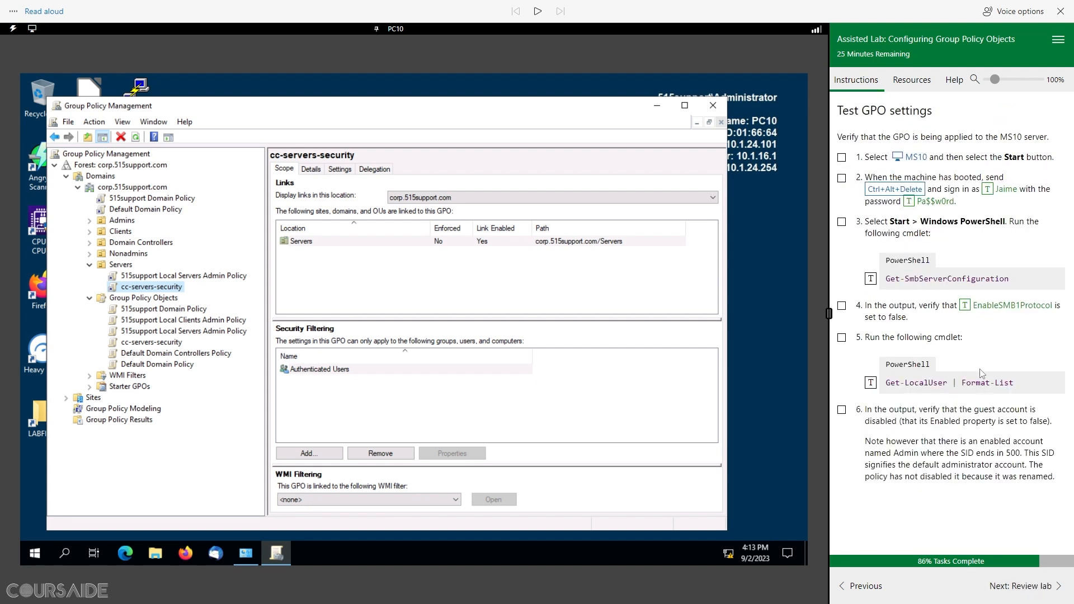
left_click(539, 14)
left_click(538, 14)
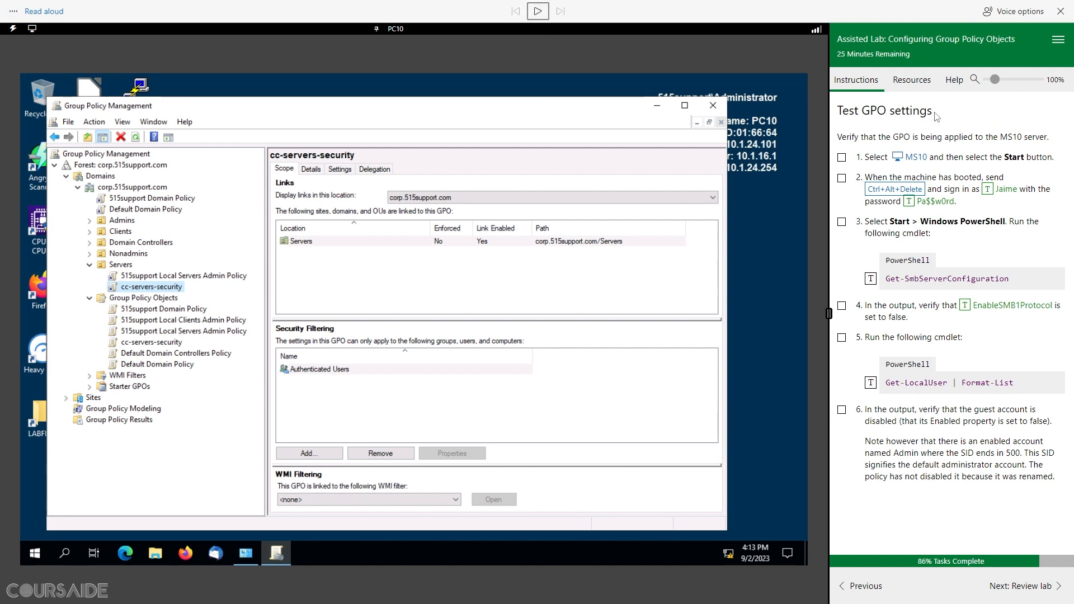
Step: Read aloud the Test GPO settings title, then power on MS10 and tick step 1
left_click_drag(934, 113, 837, 110)
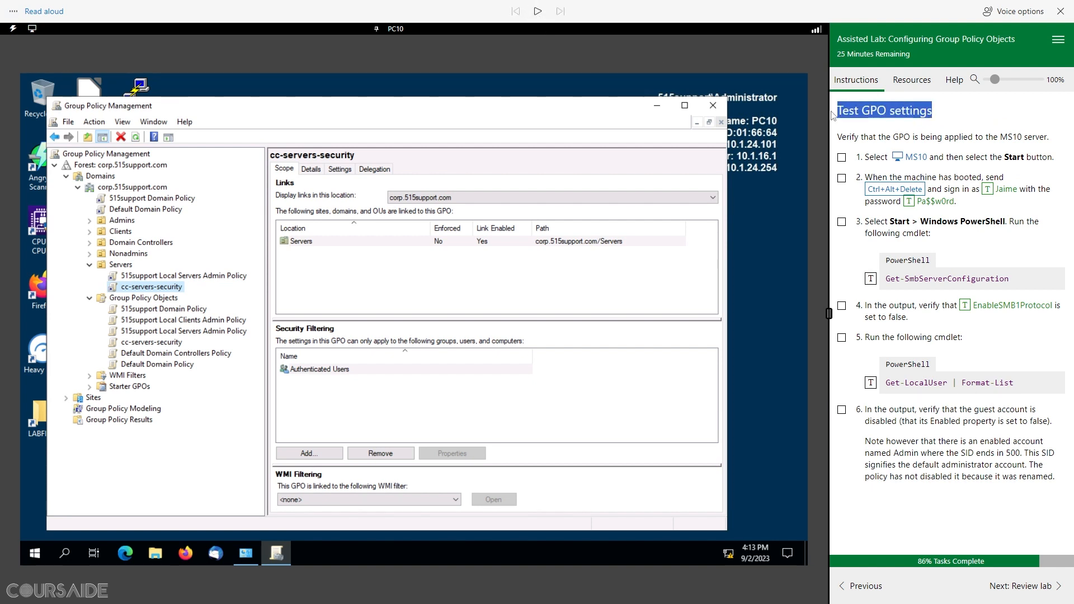
left_click(537, 12)
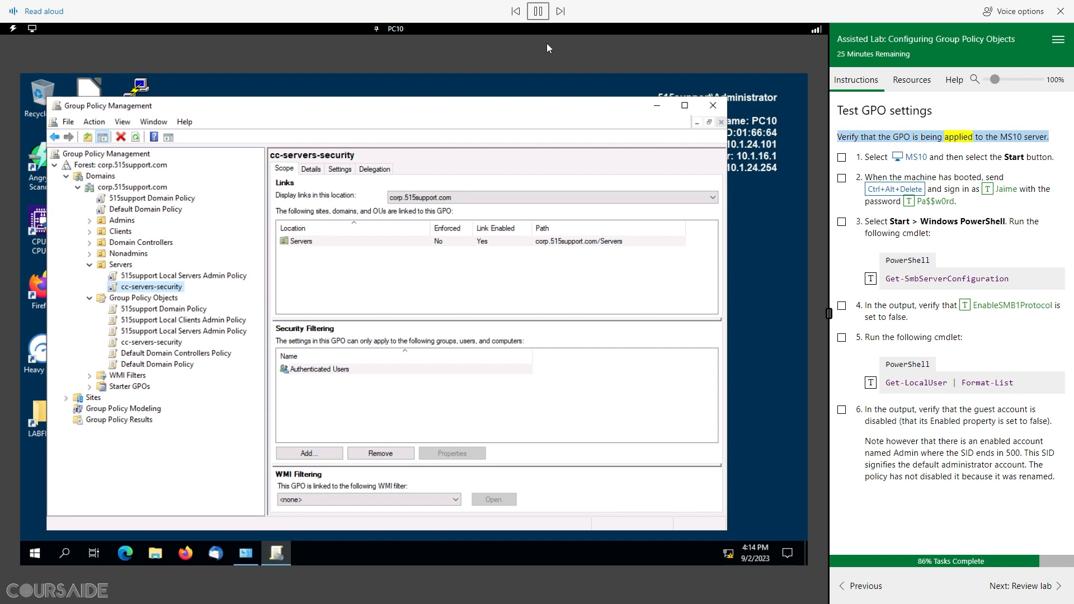
left_click(538, 12)
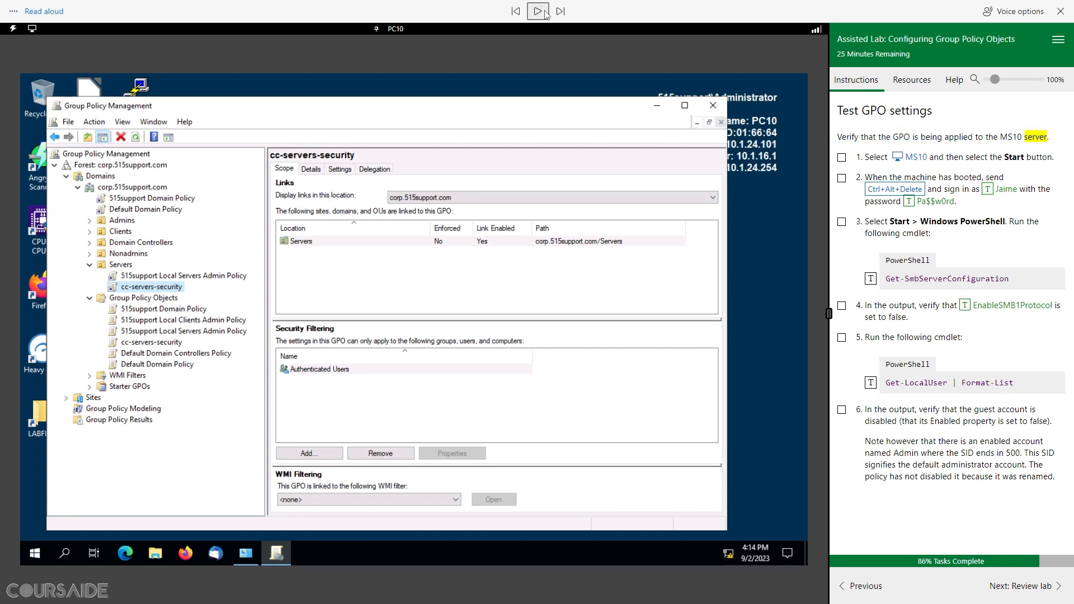
left_click(916, 159)
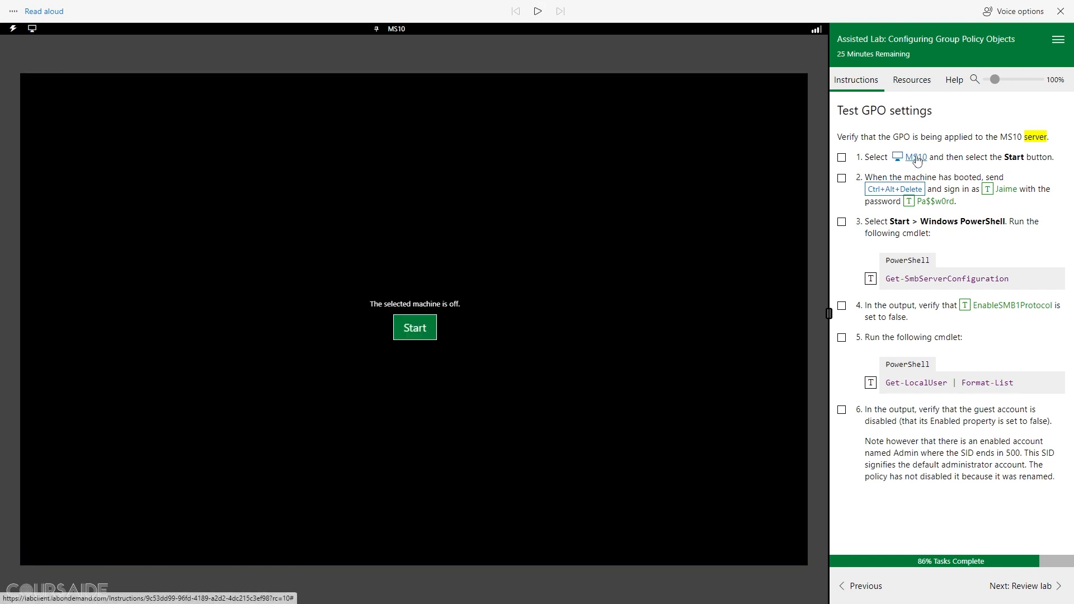
left_click(414, 328)
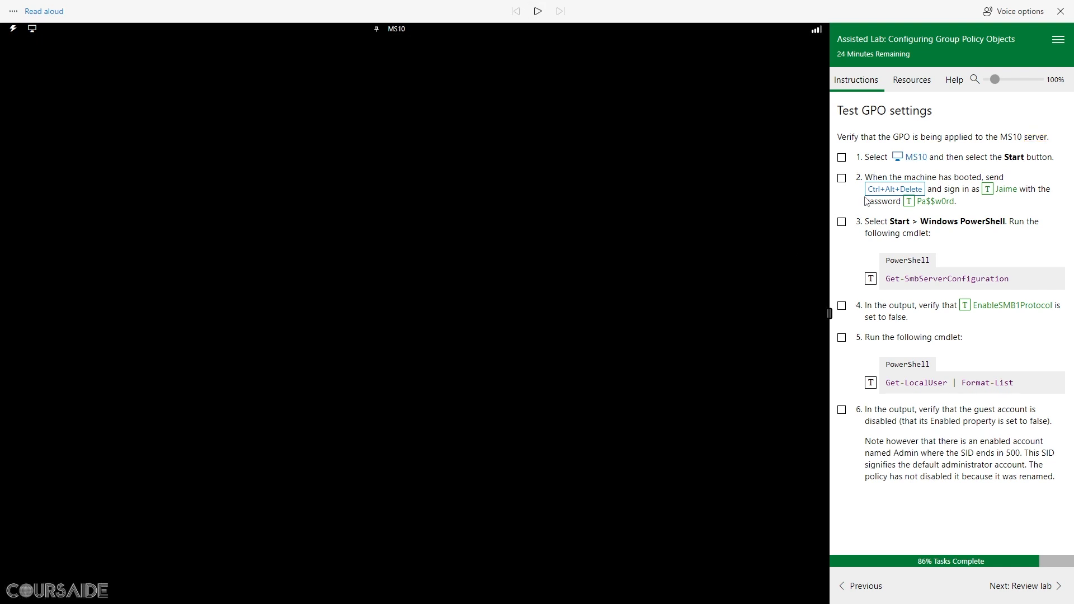
left_click(841, 158)
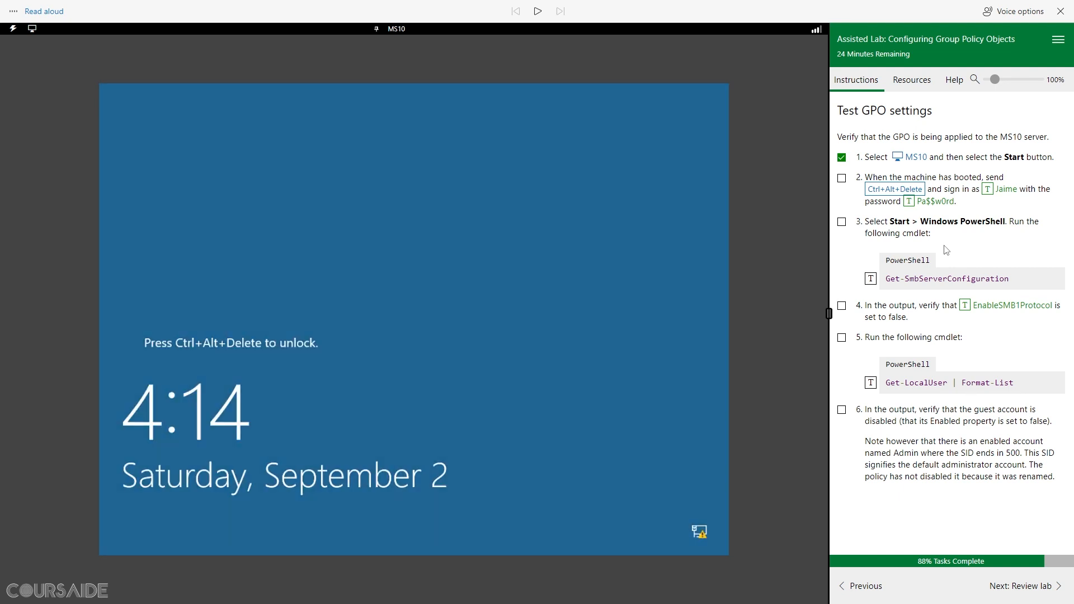
Step: Sign in to MS10 with the account password, tick step 2, and launch Windows PowerShell
left_click(892, 190)
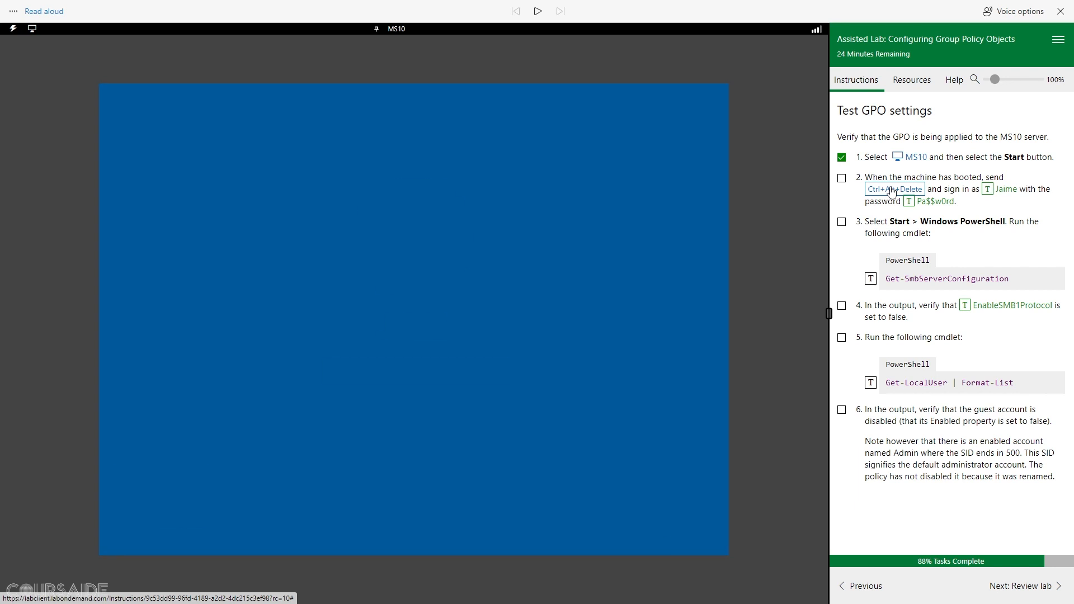
left_click(907, 202)
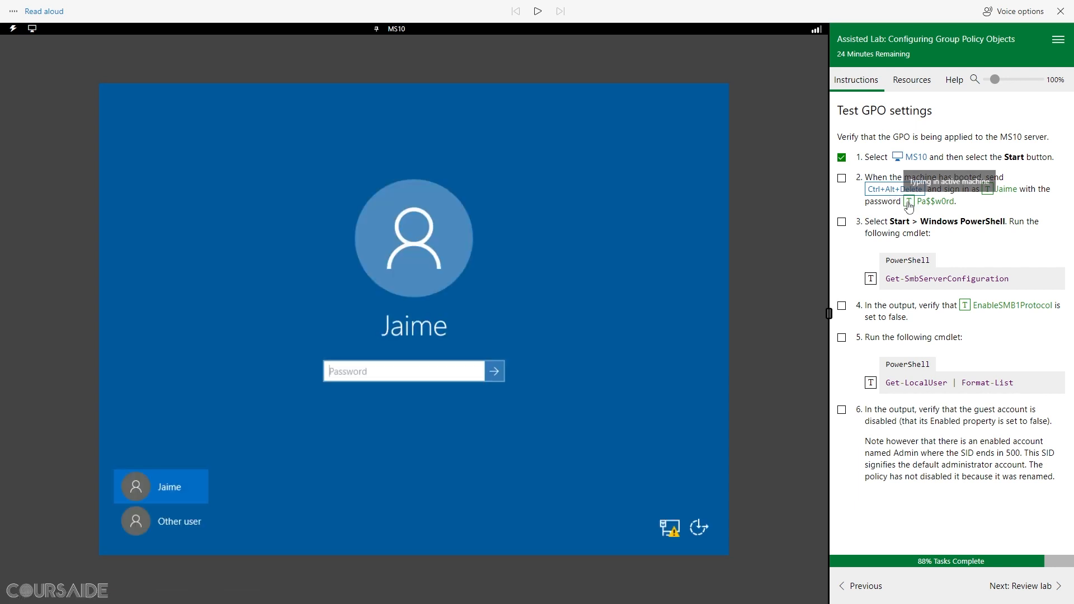
left_click(496, 375)
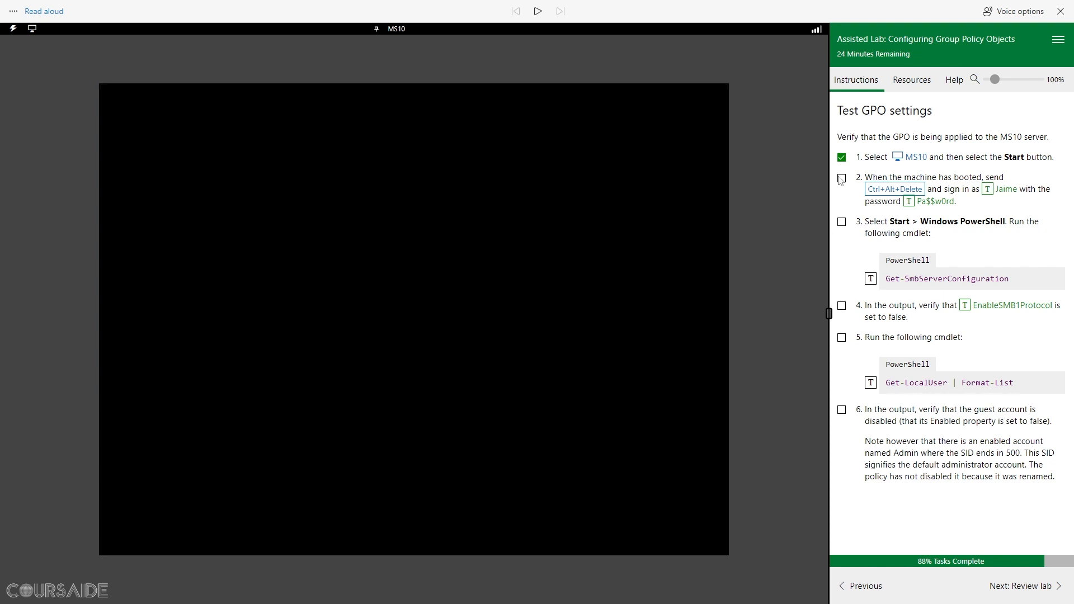
left_click(841, 179)
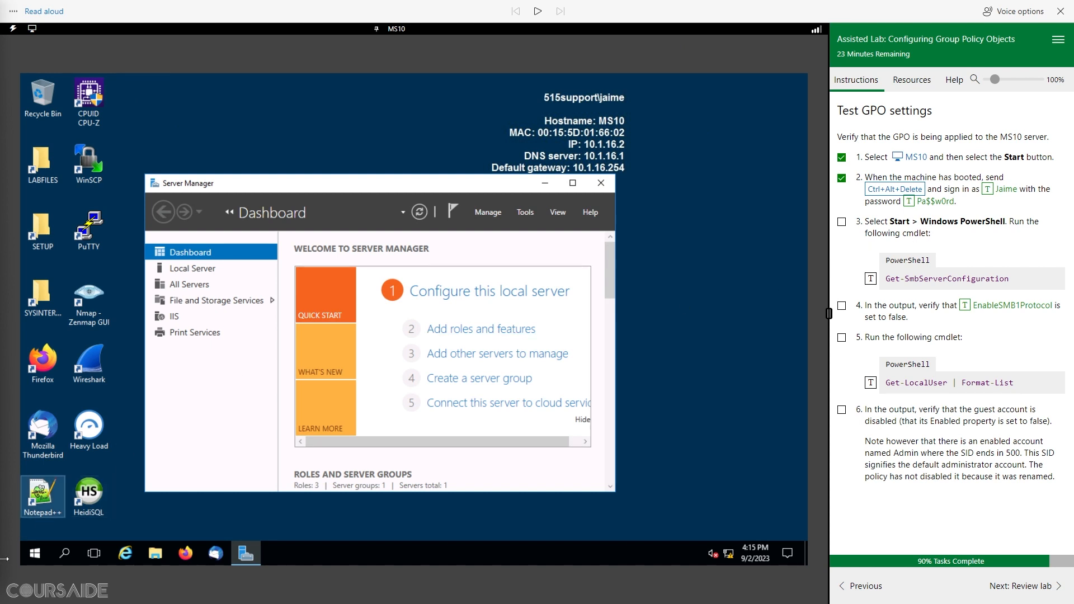
left_click(32, 555)
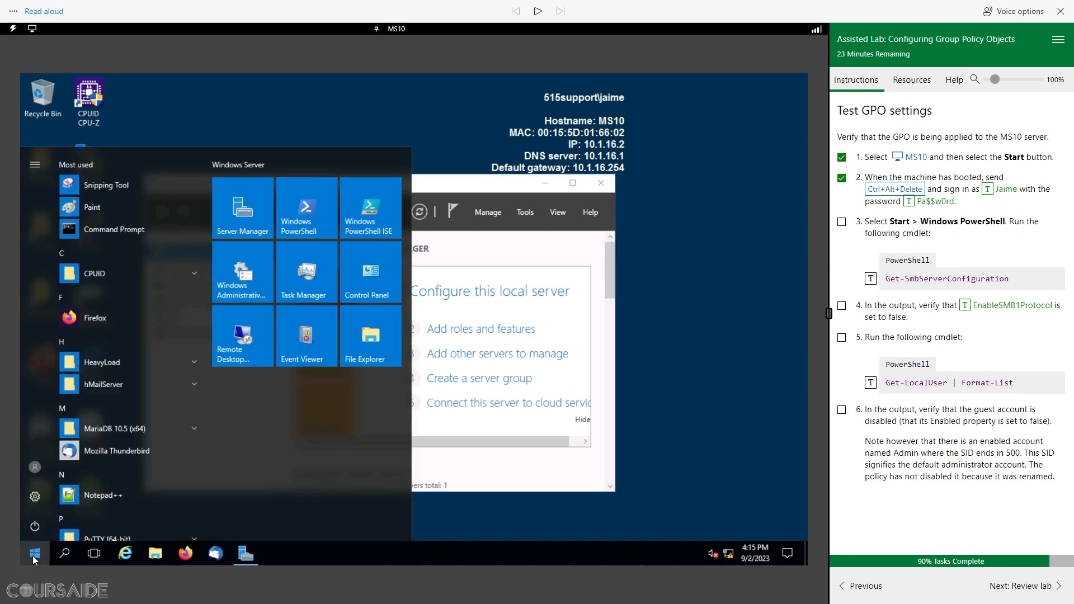
left_click(310, 220)
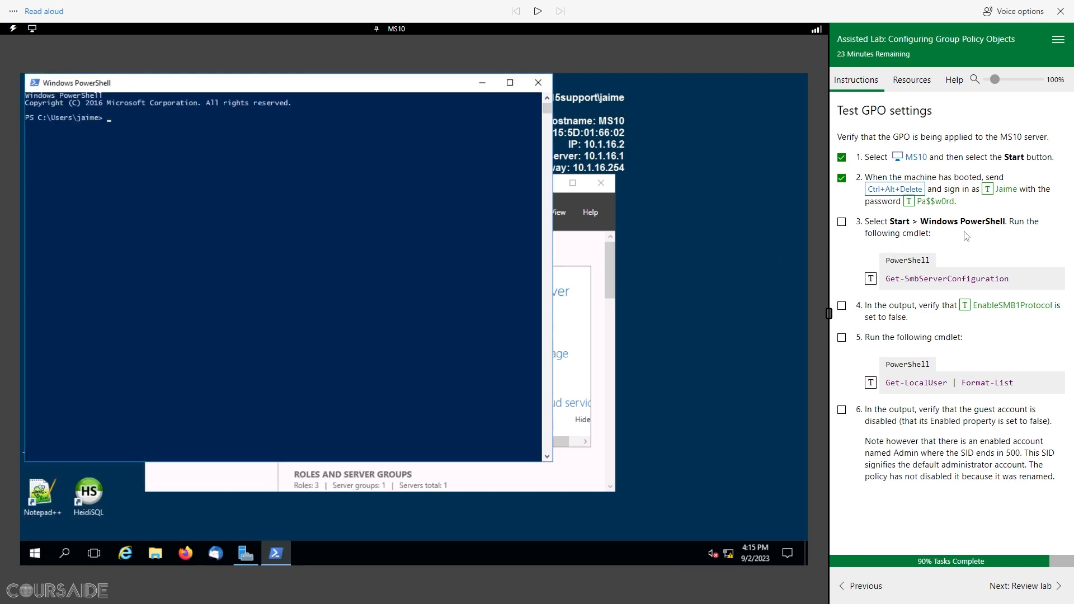
Step: Run Get-SmbServerConfiguration, confirm EnableSMB1Protocol reads False, and tick steps 3 and 4 done
left_click(871, 279)
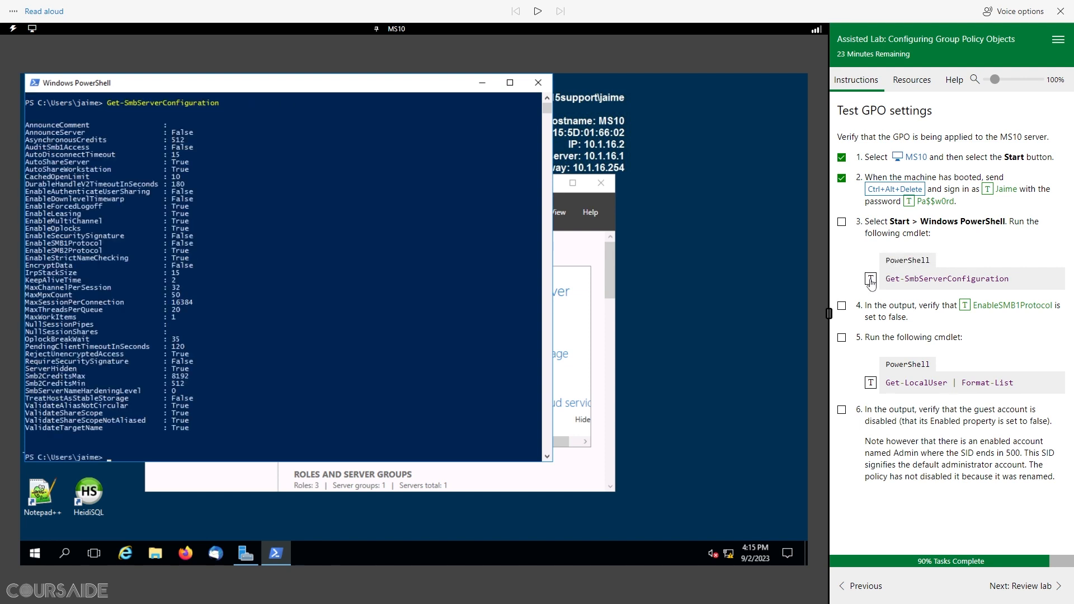
left_click(841, 222)
left_click_drag(195, 242, 129, 239)
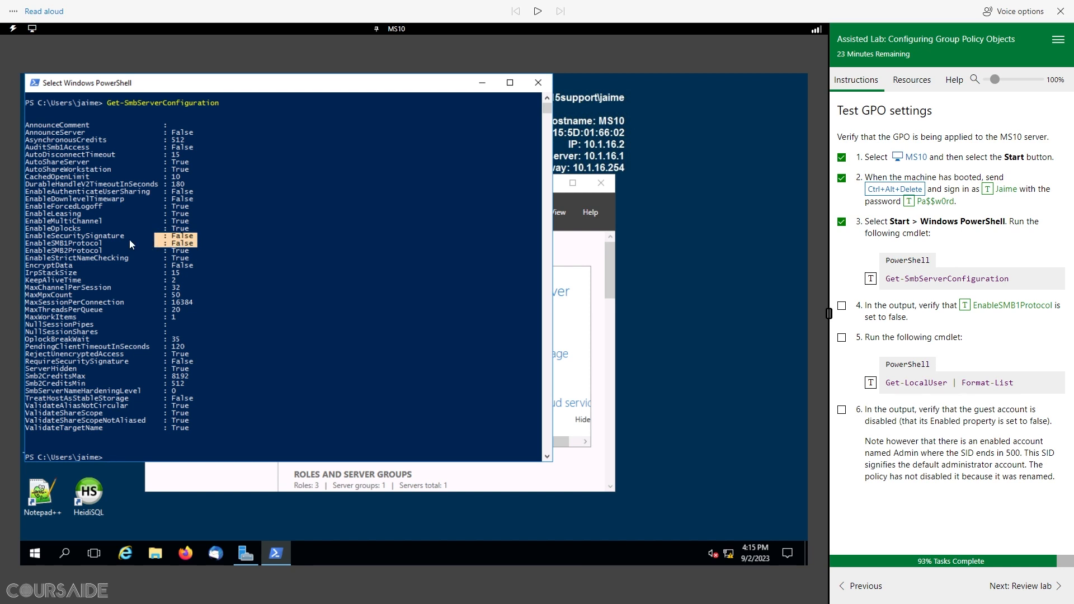
left_click(208, 244)
left_click_drag(200, 243, 19, 239)
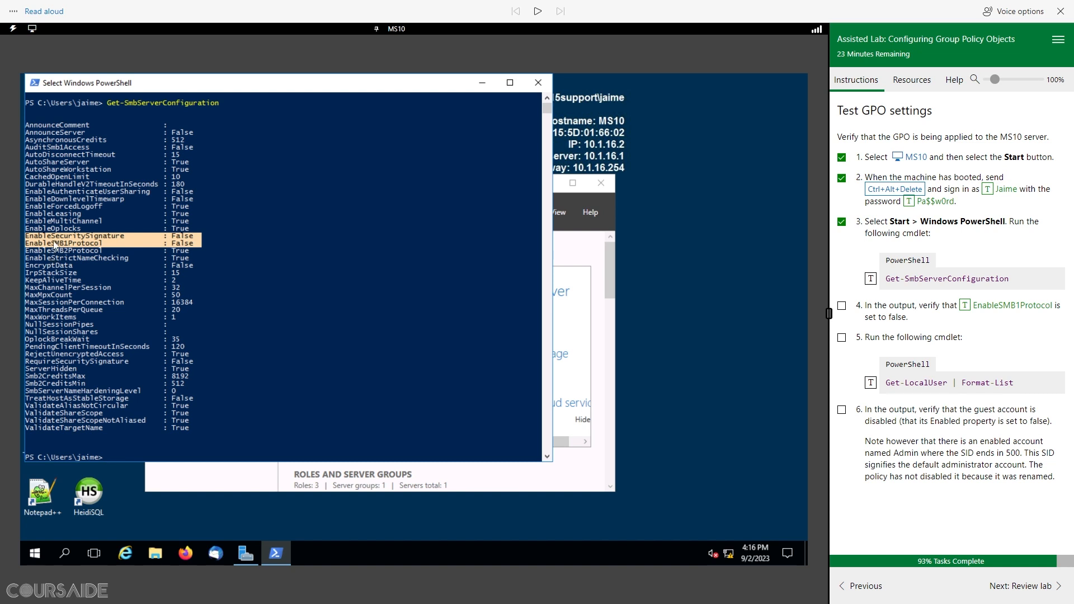
left_click(216, 251)
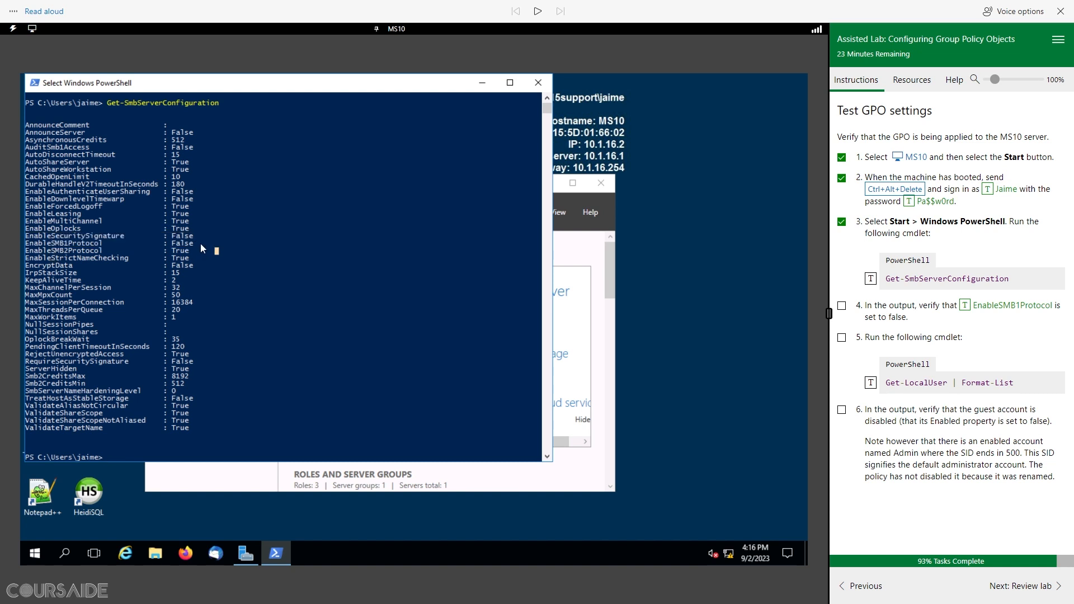
left_click_drag(82, 246, 25, 246)
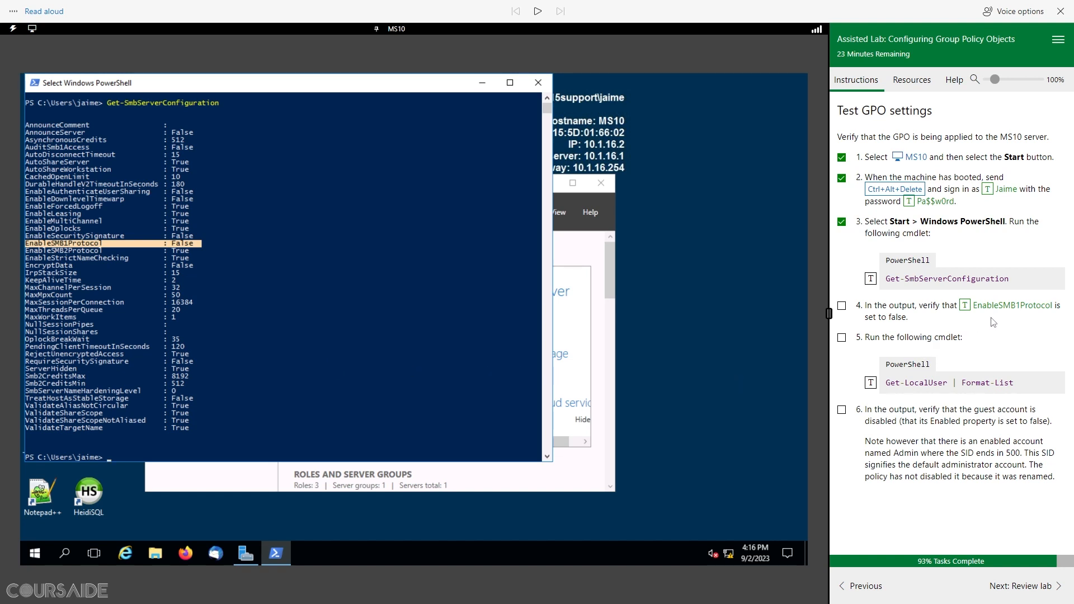
left_click(842, 306)
Step: Run Get-LocalUser | Format-List on MS10, tick step 5, and have step 6 read aloud
left_click(870, 383)
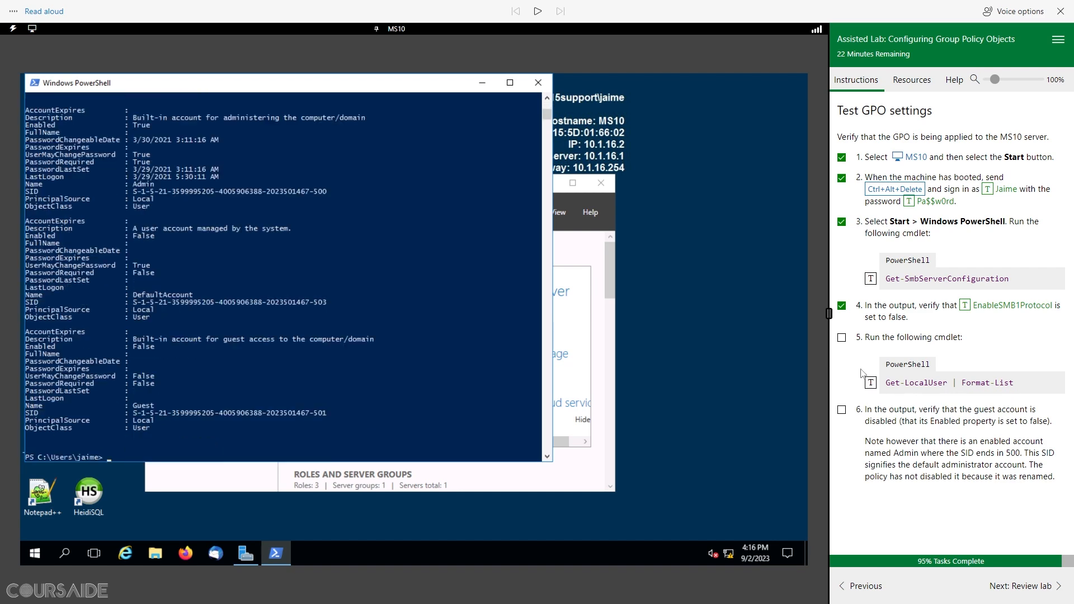
left_click(841, 338)
left_click(538, 12)
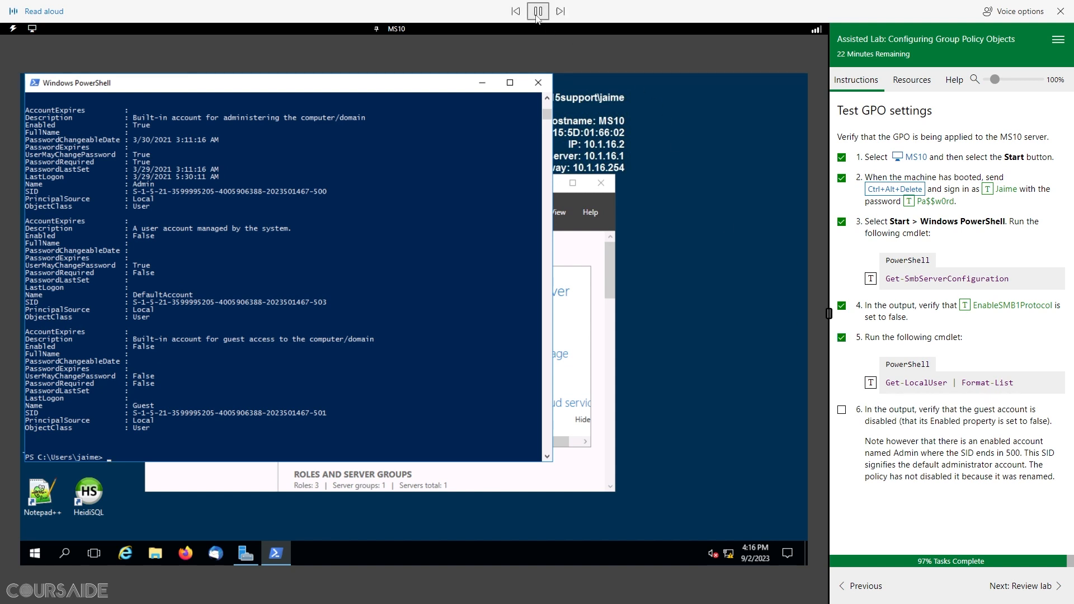
left_click(538, 13)
left_click_drag(871, 409, 1060, 427)
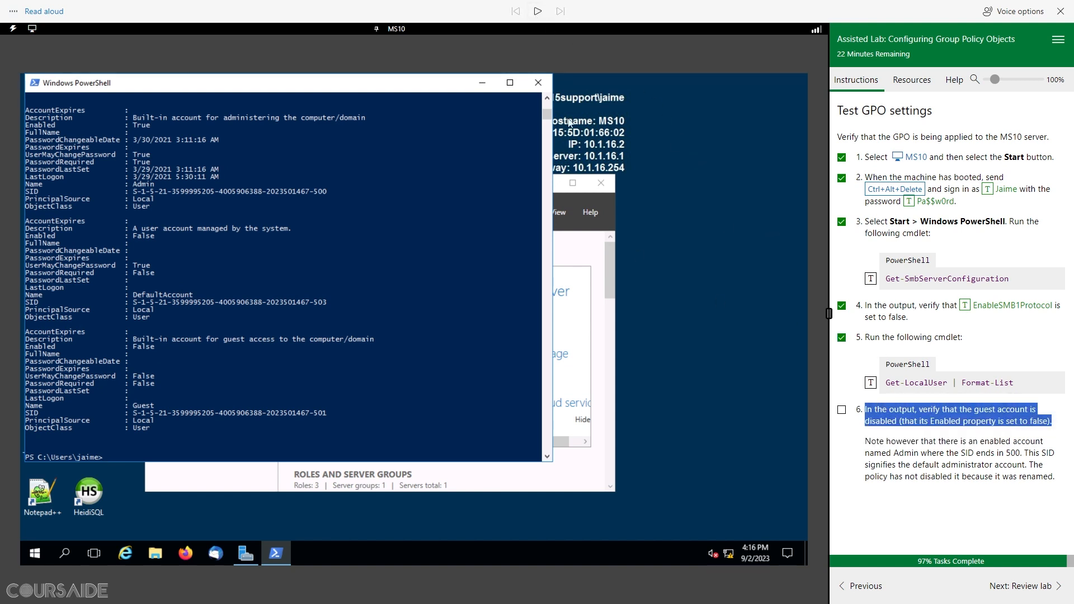
left_click(539, 11)
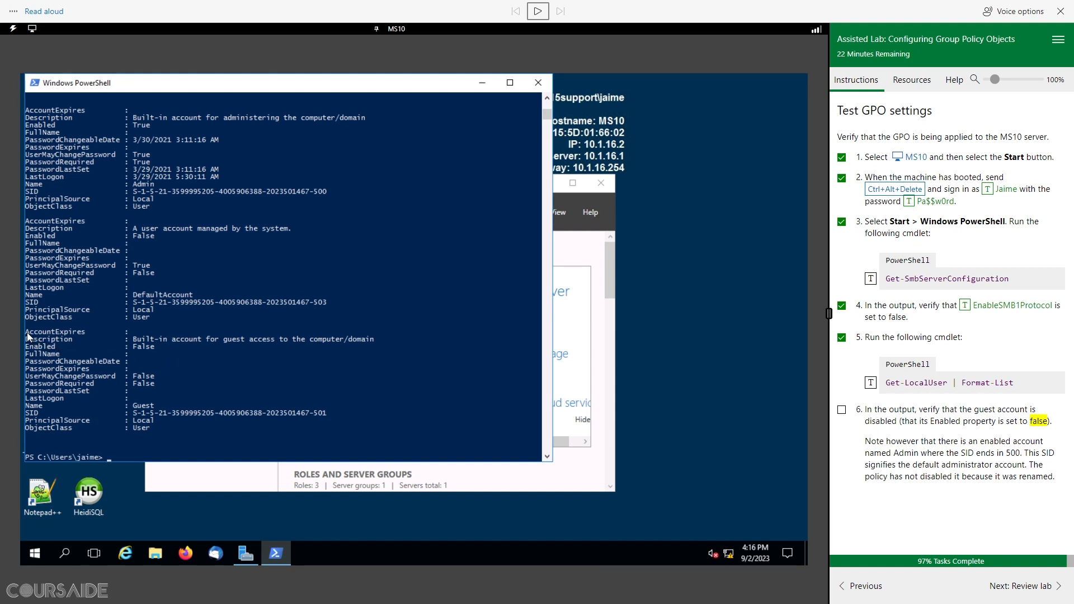
Step: Confirm the Guest account is disabled in the output and tick step 6 done
left_click_drag(26, 332, 380, 437)
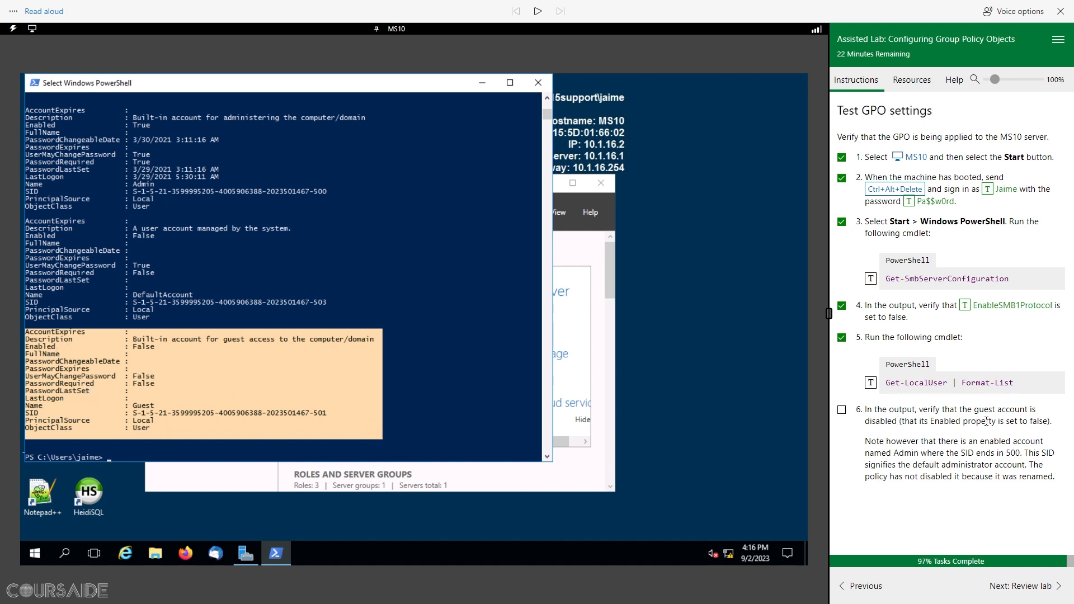
left_click(537, 12)
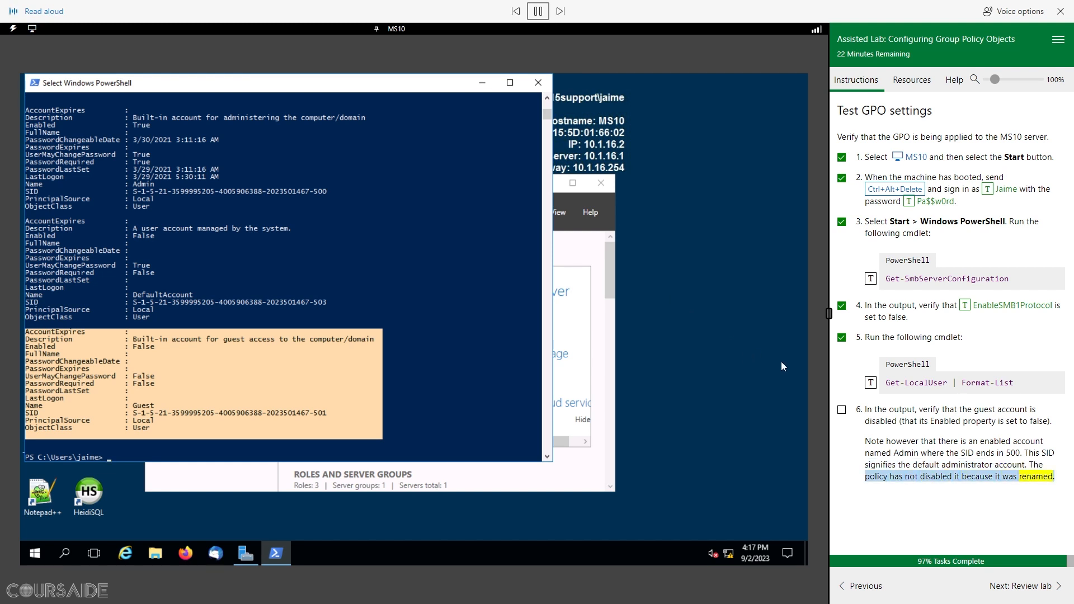
left_click(842, 411)
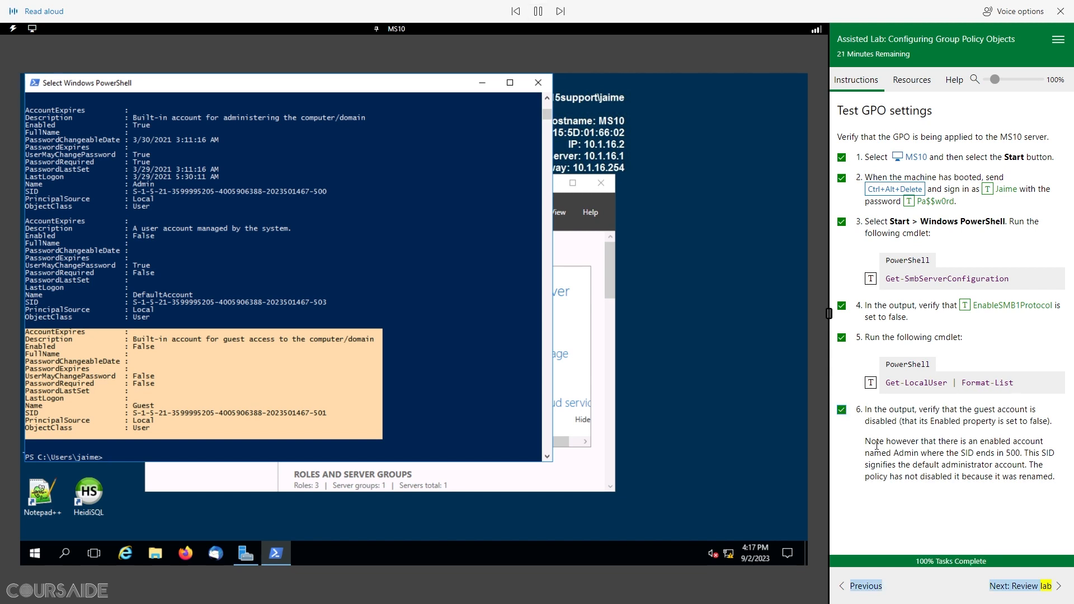
left_click(1027, 588)
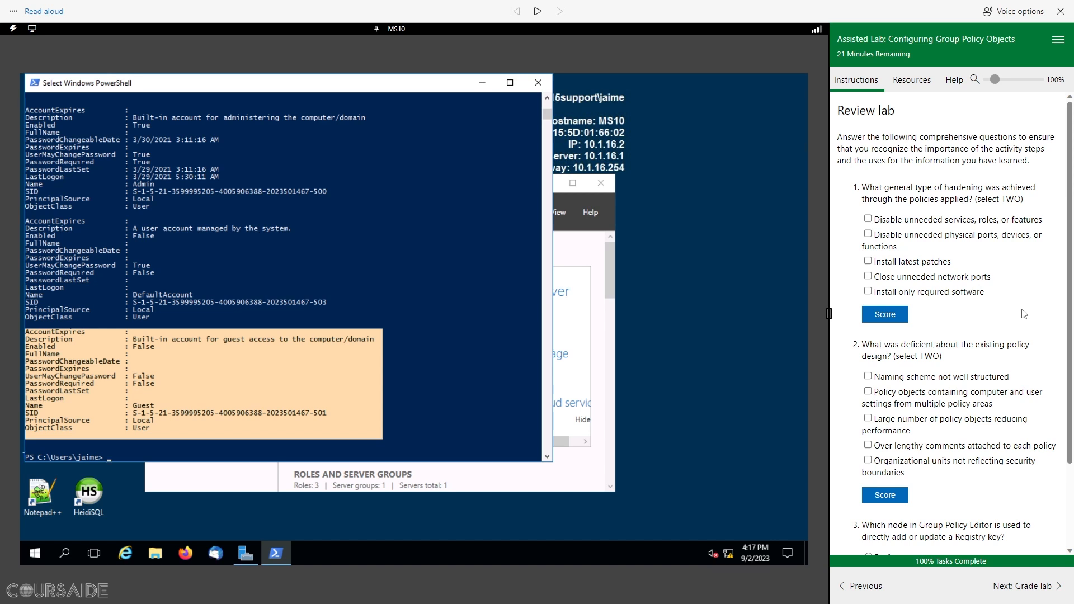
Step: Answer question 1 with disabling unneeded services/roles/features and unneeded physical ports/devices/functions, then score it
left_click(868, 220)
left_click(868, 233)
left_click(898, 317)
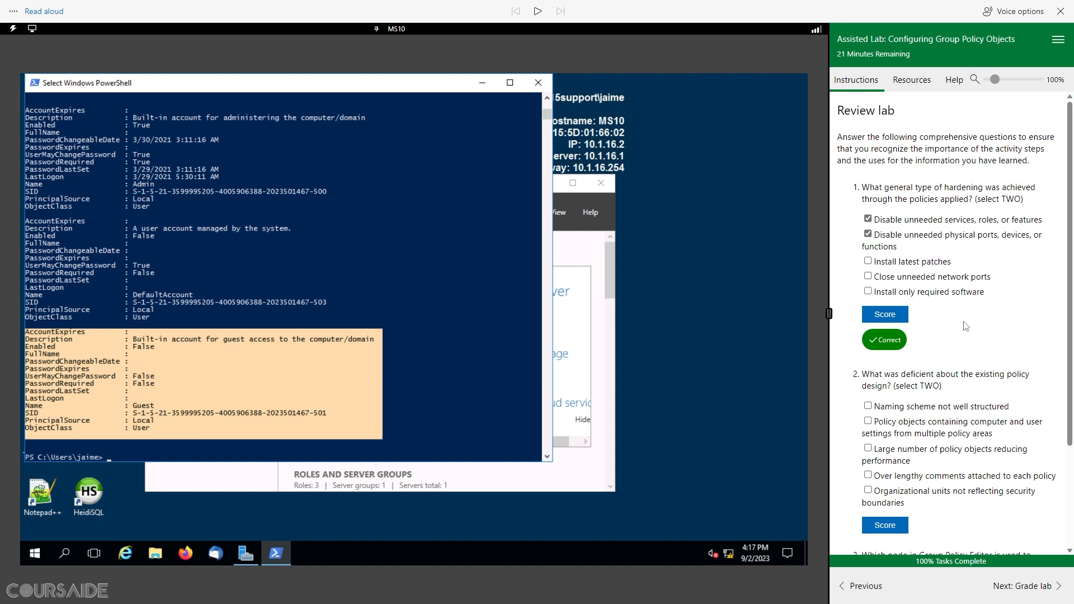
Step: Answer question 2 with poorly structured naming scheme and objects mixing computer and user settings, then score it
scroll(966, 327, "down", 2)
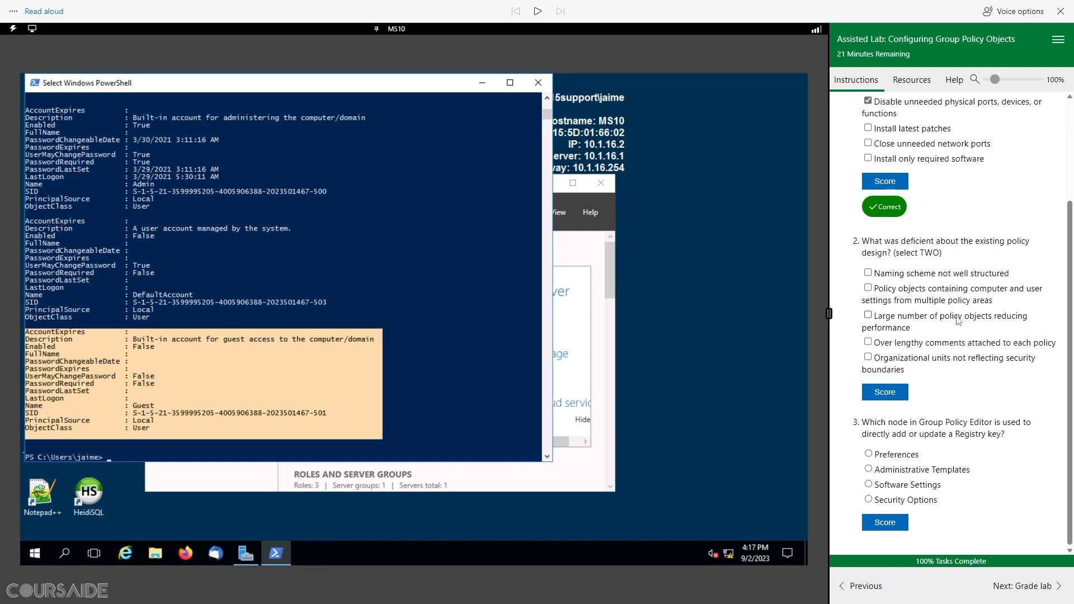
left_click(868, 272)
left_click(867, 288)
left_click(897, 393)
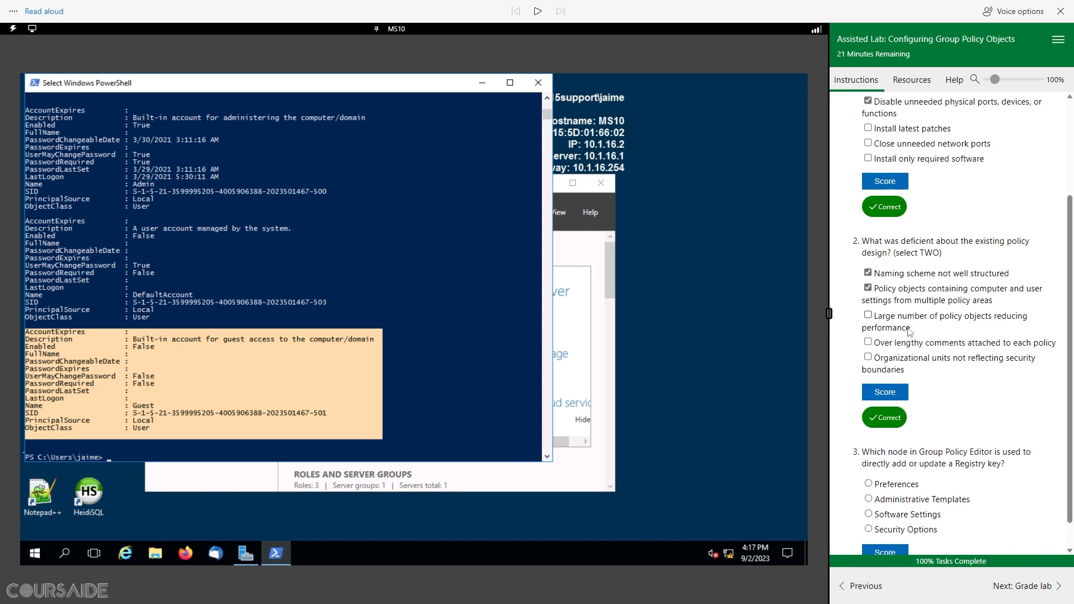
Step: Select Preferences for question 3 and score it
scroll(909, 332, "down", 1)
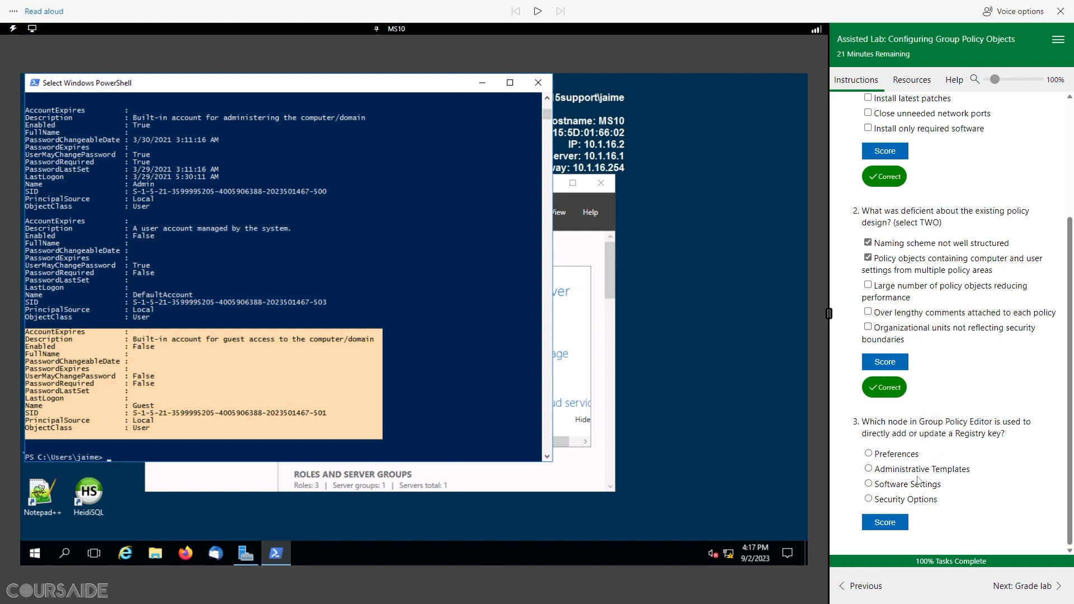
left_click(869, 453)
left_click(886, 522)
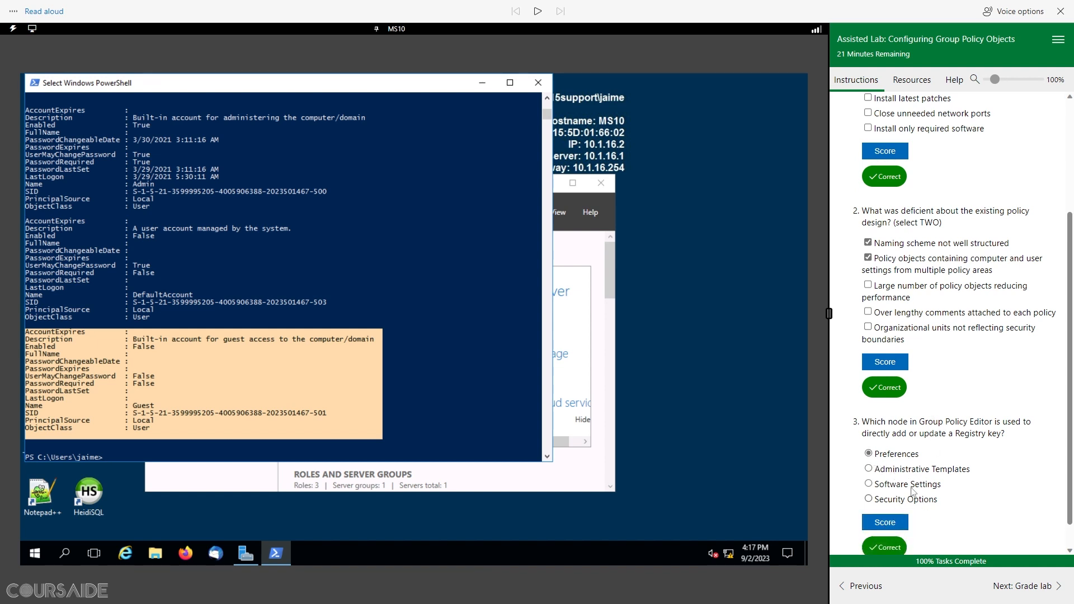
scroll(961, 423, "down", 1)
scroll(962, 424, "up", 4)
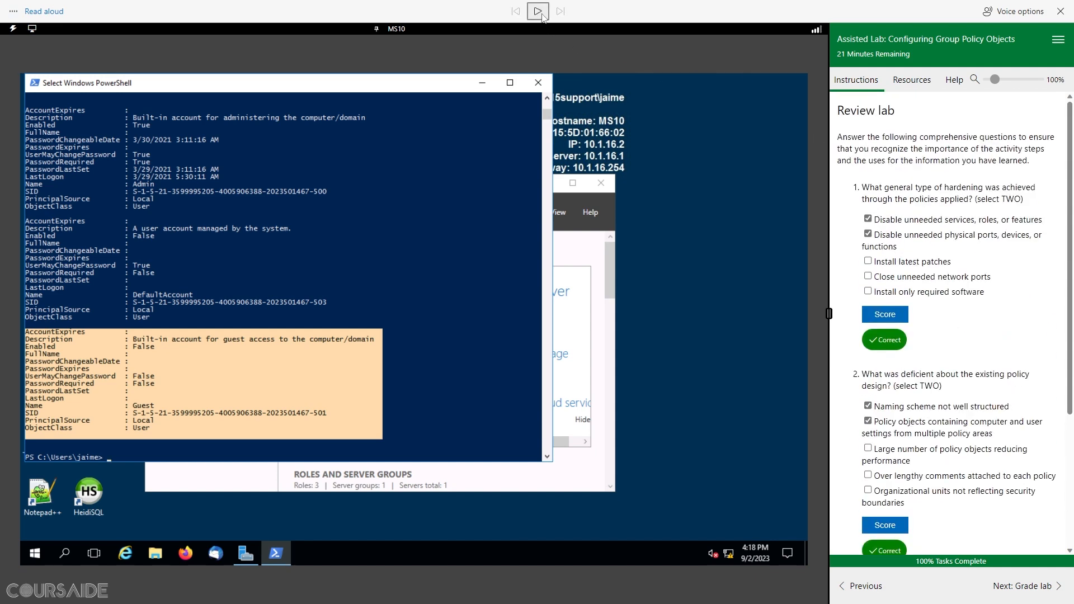
left_click_drag(910, 112, 838, 110)
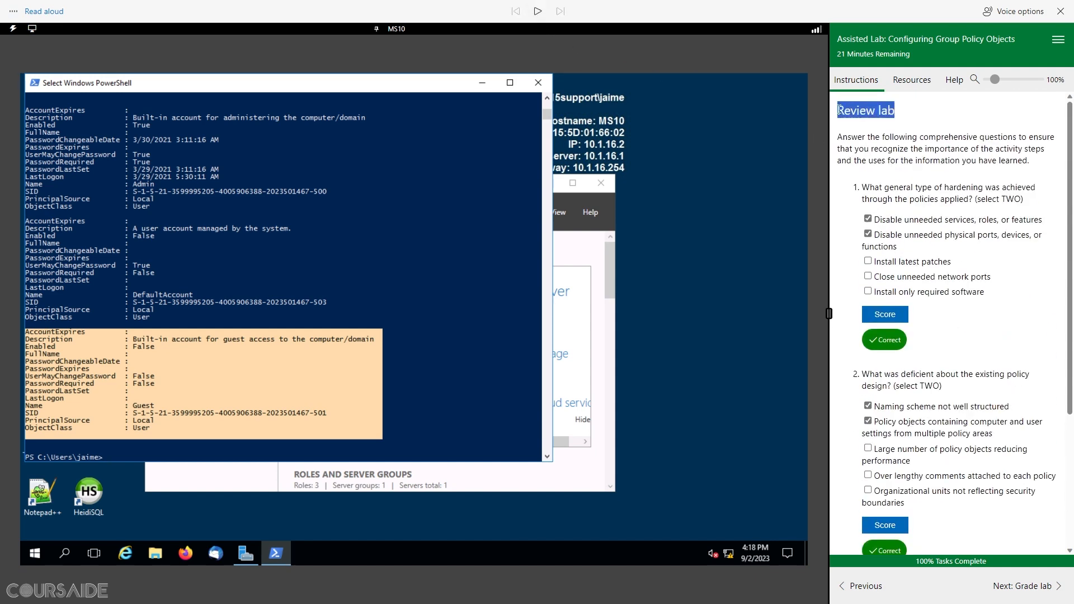
left_click(538, 12)
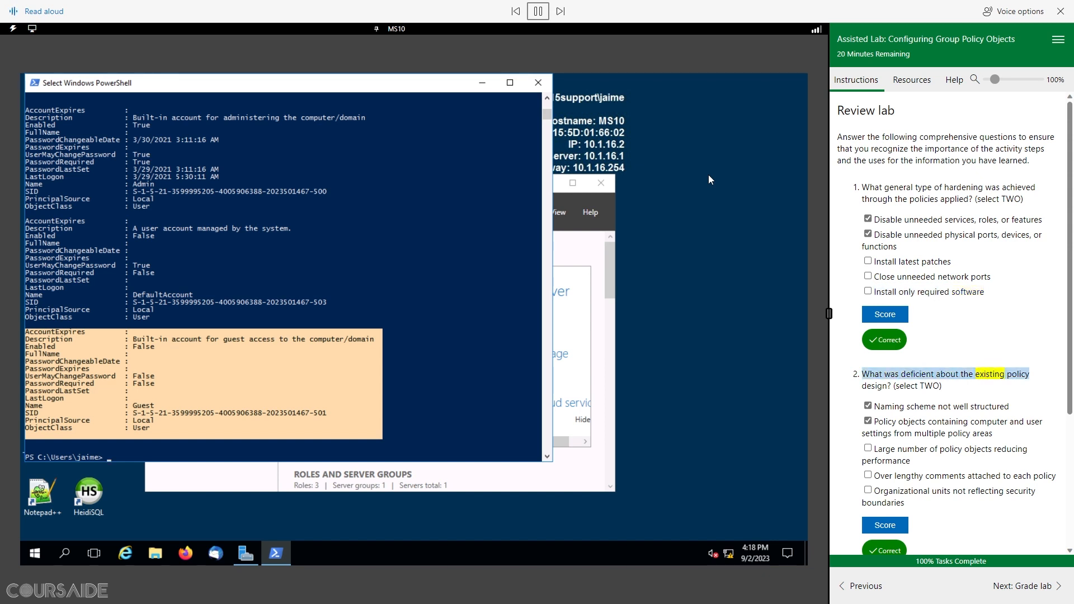
scroll(987, 236, "down", 3)
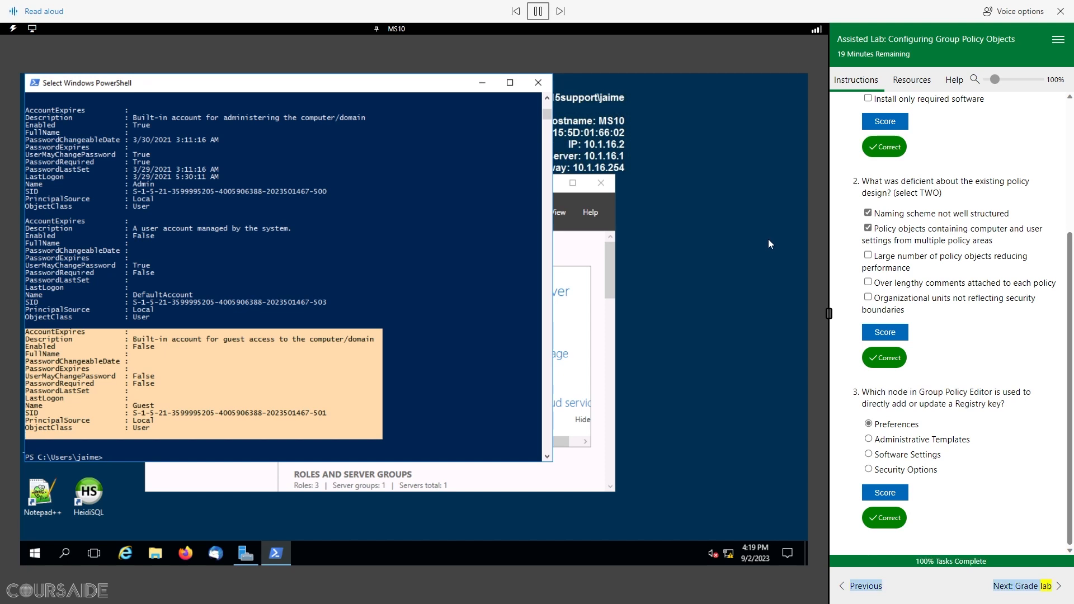
Step: Go to the Grade lab page, submit the lab, and confirm Yes to start grading
left_click(1037, 589)
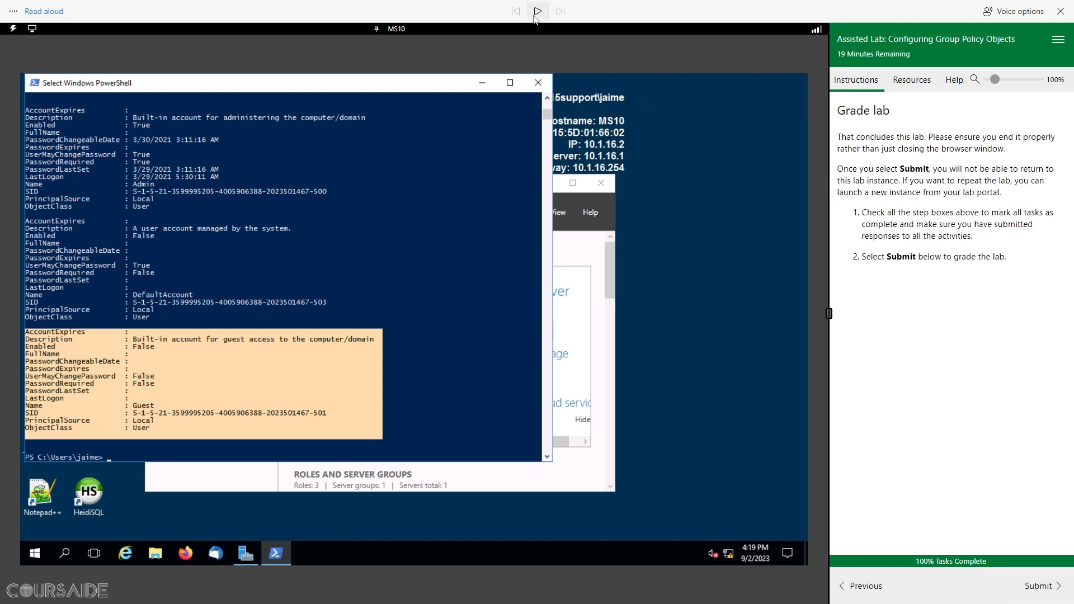
left_click_drag(898, 112, 839, 106)
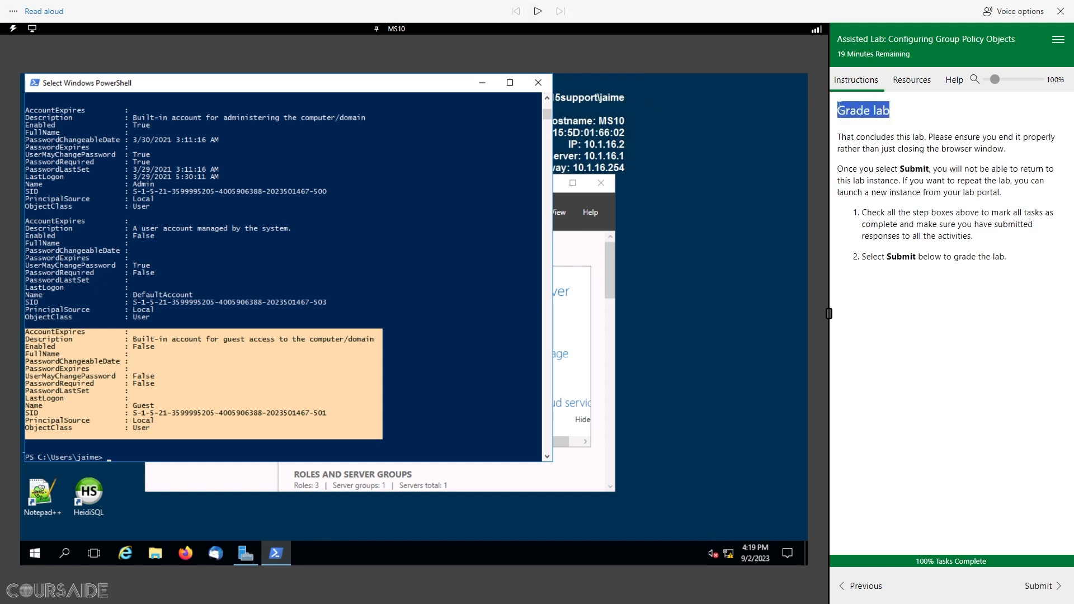
left_click(538, 14)
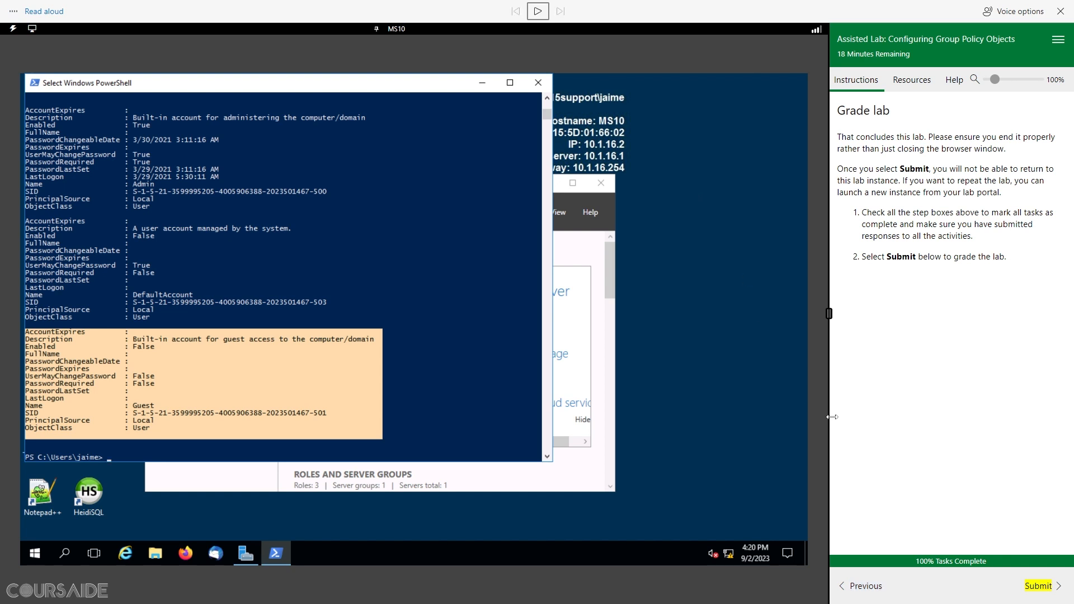
left_click(1040, 588)
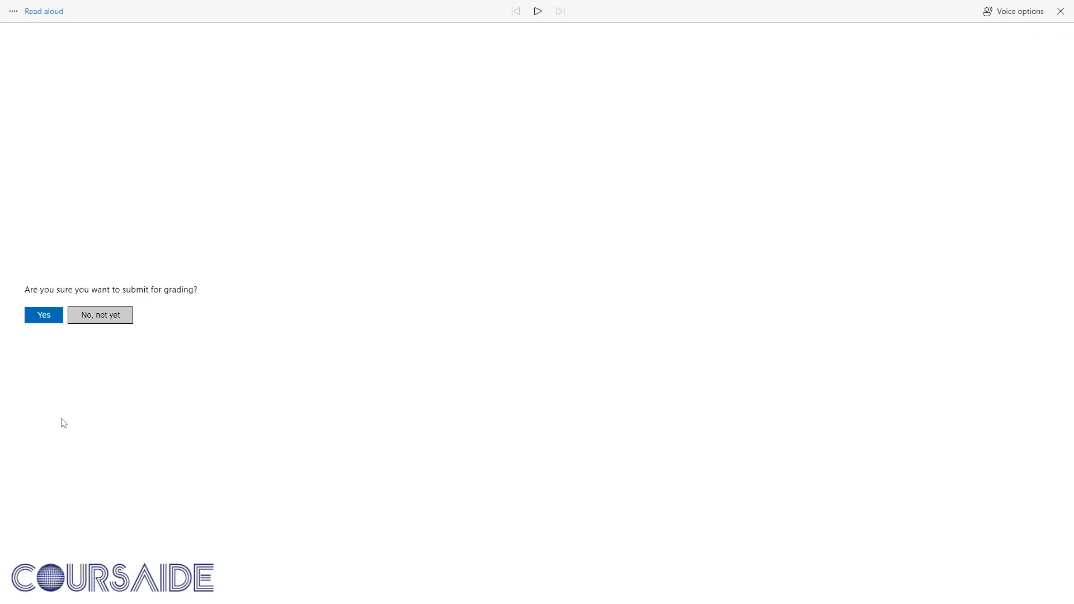
left_click(42, 315)
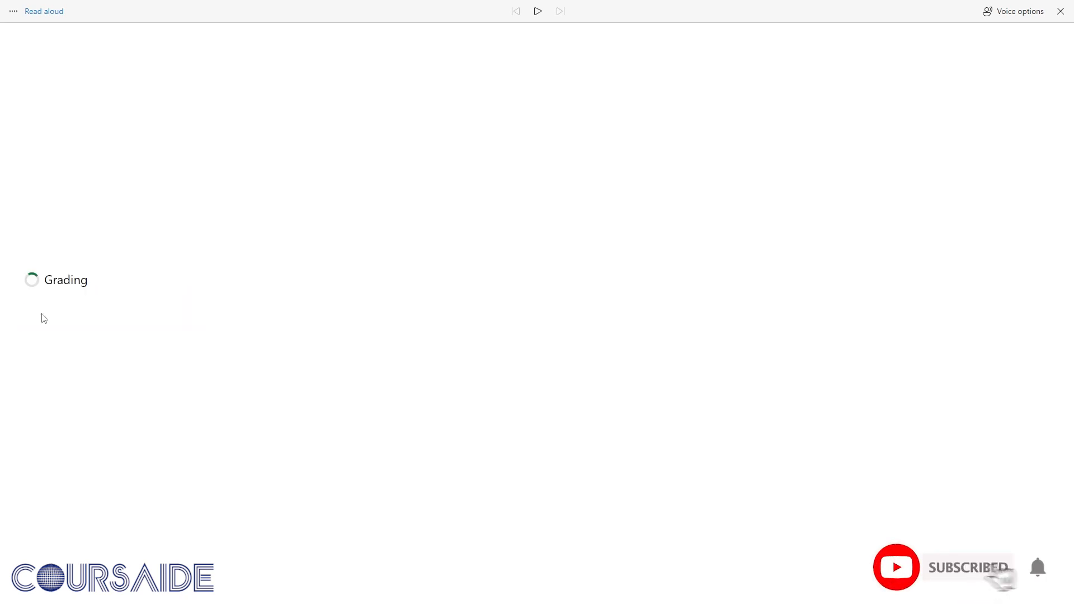